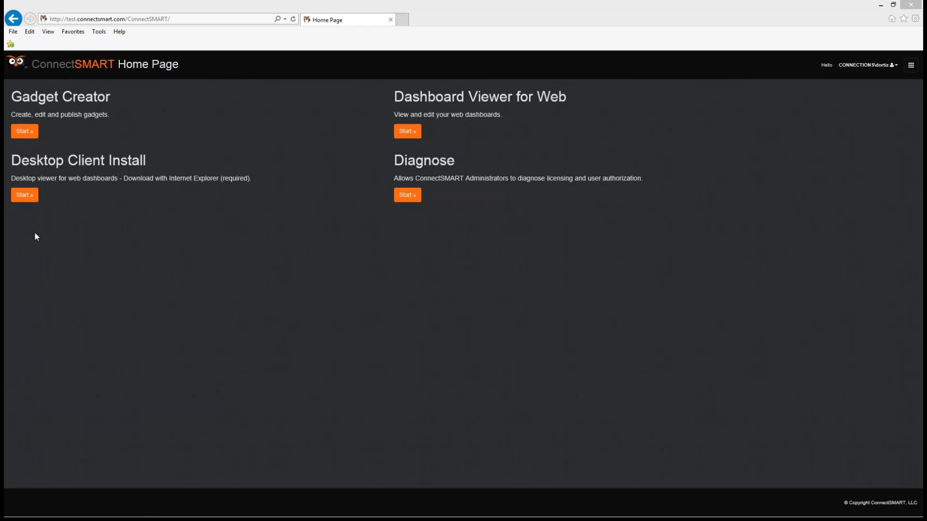
Open the Gadget Creator and browse the available Finance and Personal Productivity gadgets.
left_click(29, 135)
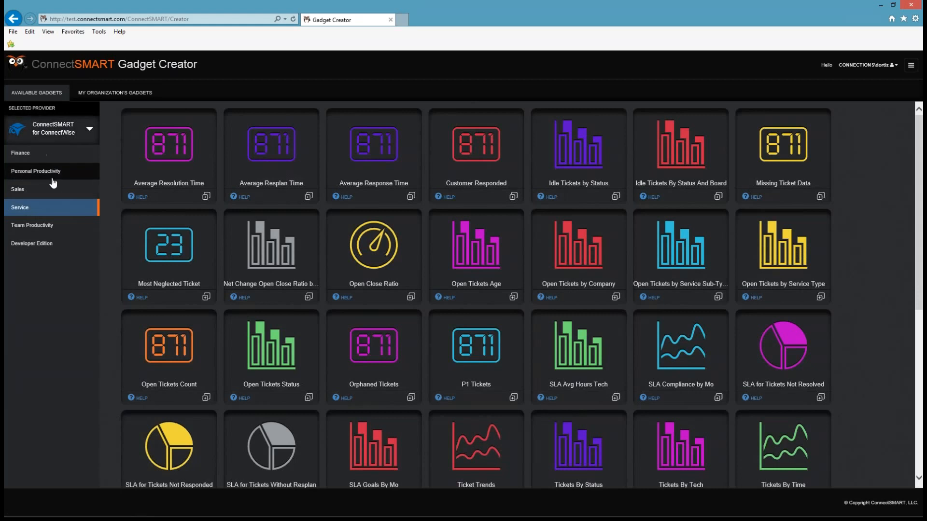
left_click(32, 157)
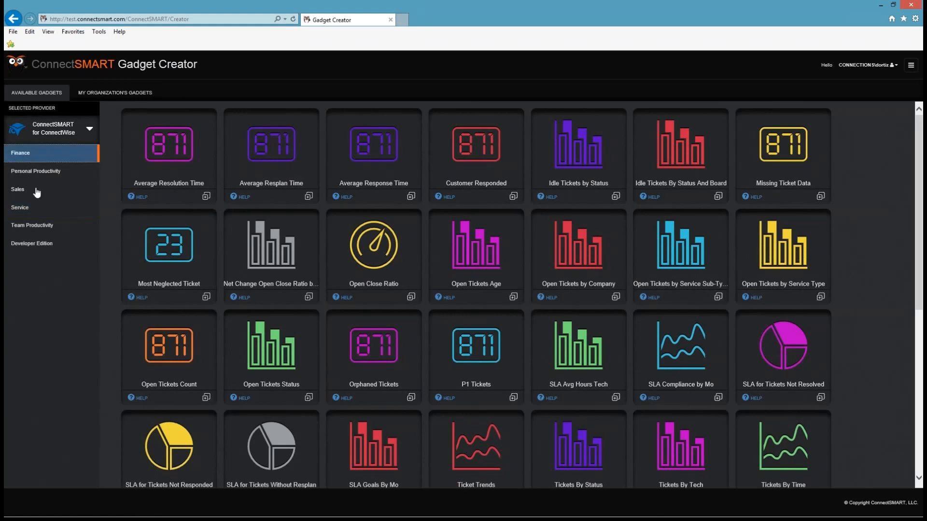
left_click(41, 172)
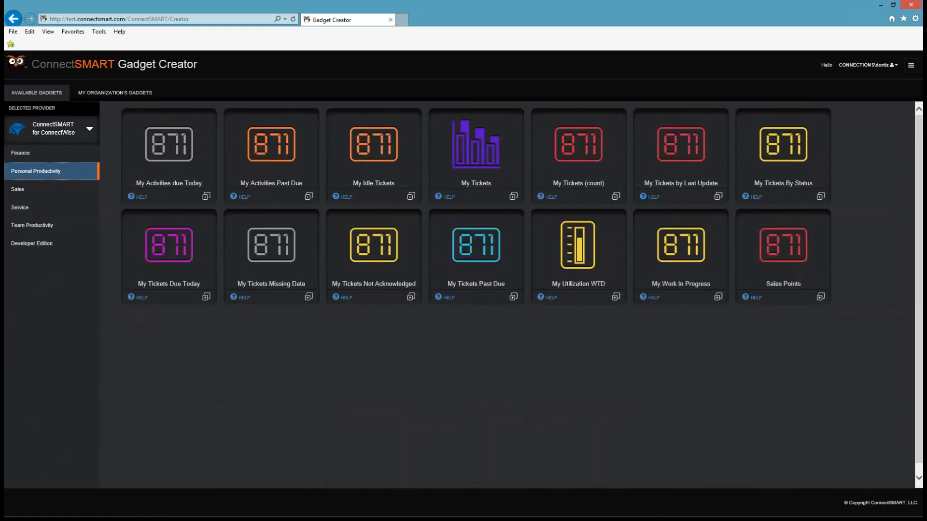
Stage the Average Resolution Time, Open Tickets Count and Tickets By Tech gadgets from the Service category.
left_click(41, 211)
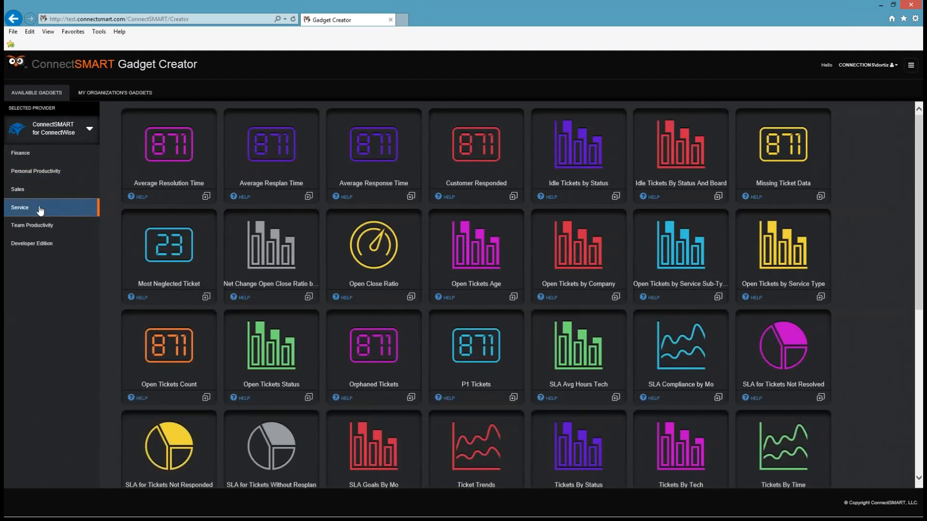
left_click(206, 197)
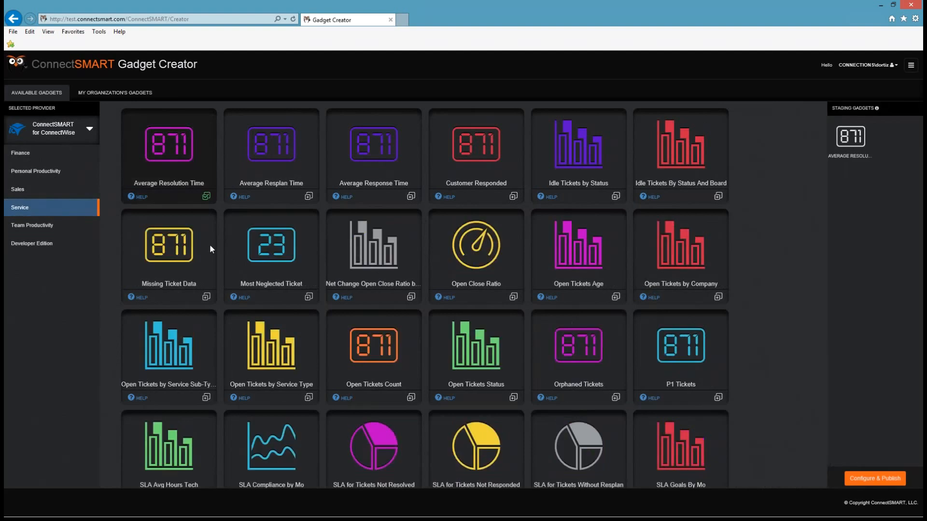
scroll(410, 290, "down", 3)
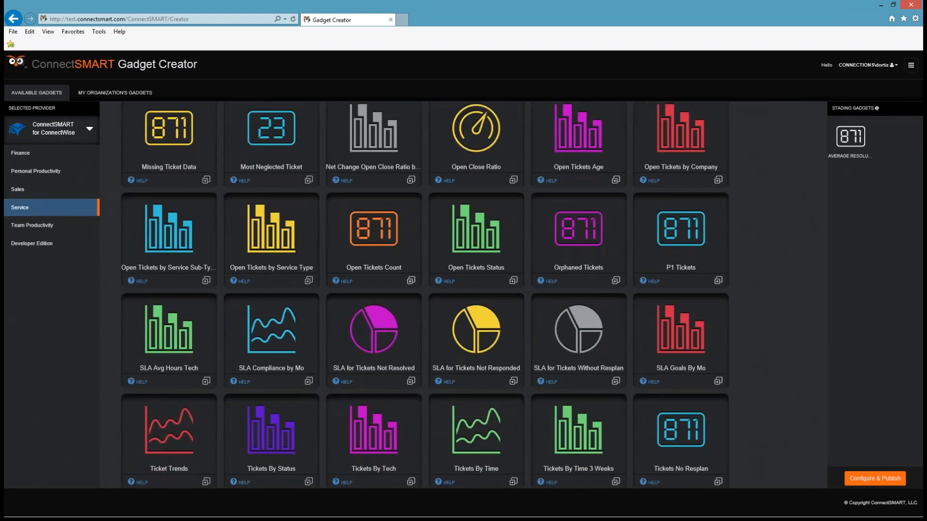
left_click(411, 280)
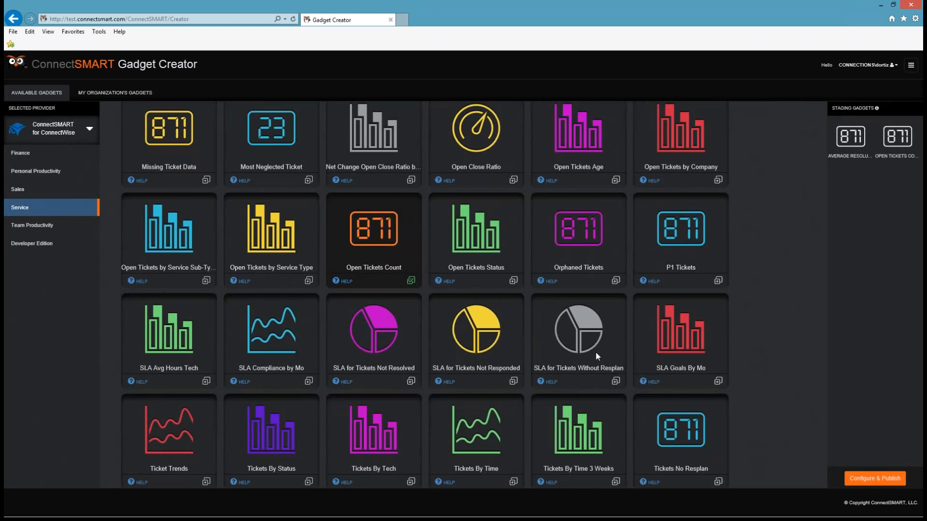
scroll(595, 351, "down", 5)
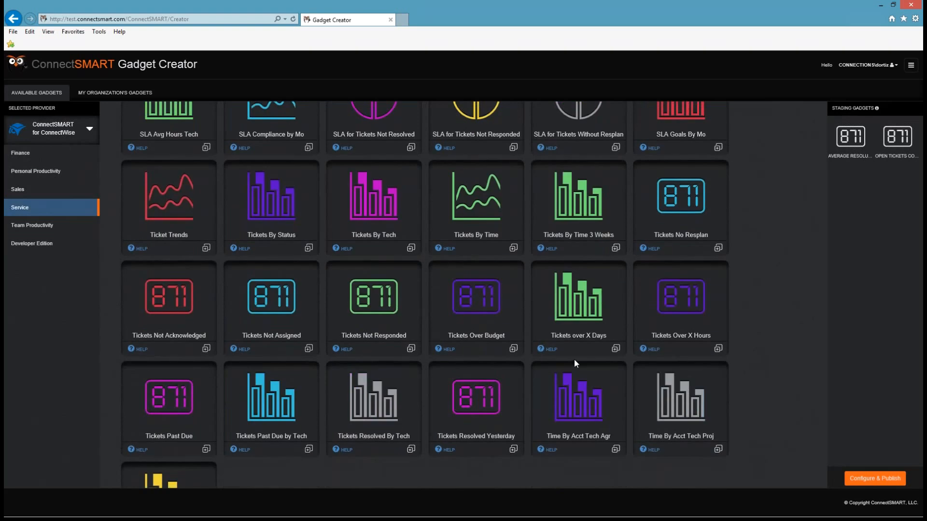
scroll(575, 360, "up", 1)
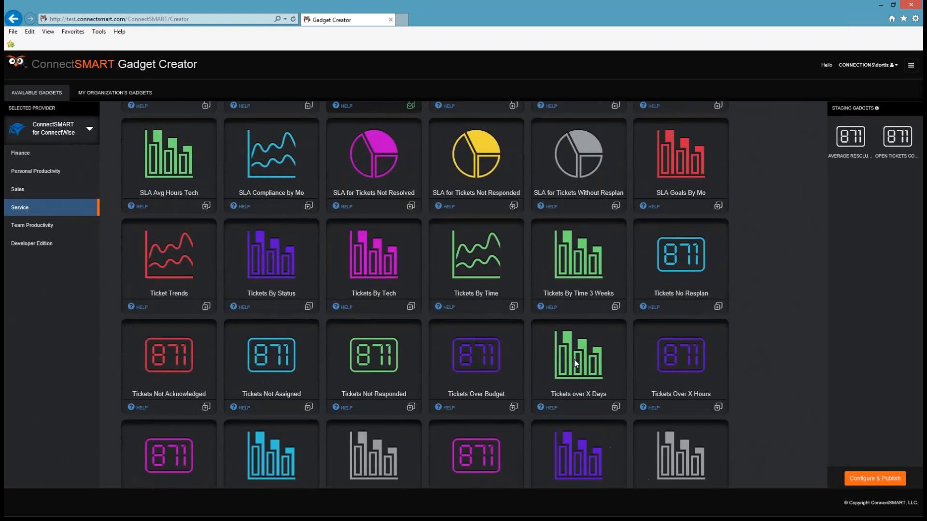
scroll(575, 359, "up", 1)
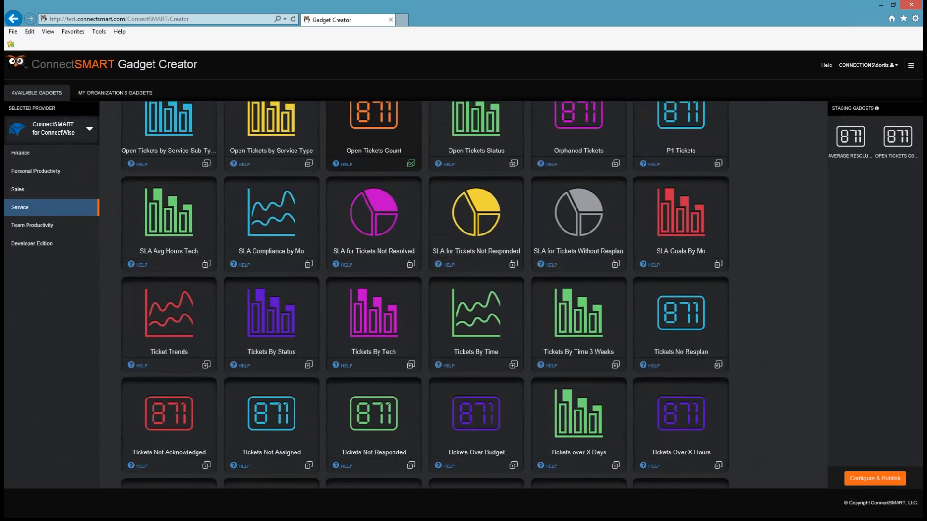
left_click(411, 366)
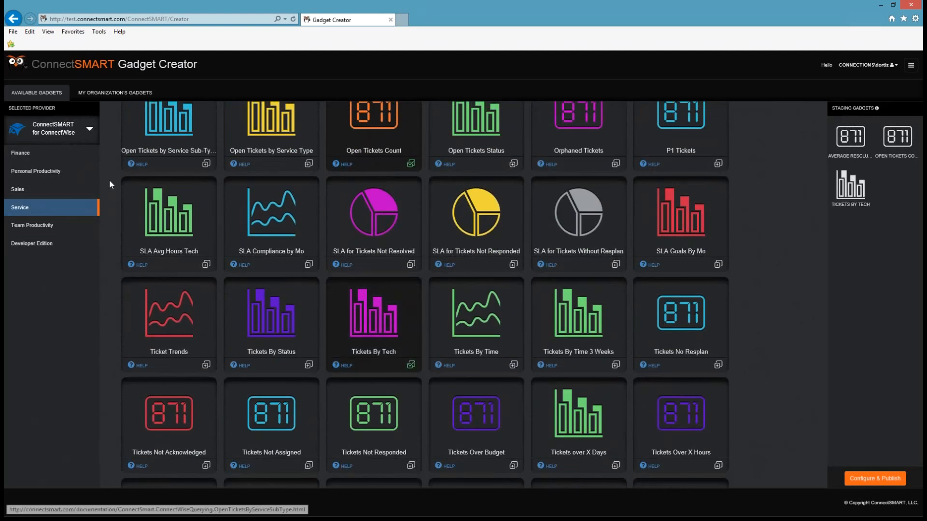
Stage the My Tickets gadget from Personal Productivity and the Hours By Tech gadget from Team Productivity.
left_click(60, 174)
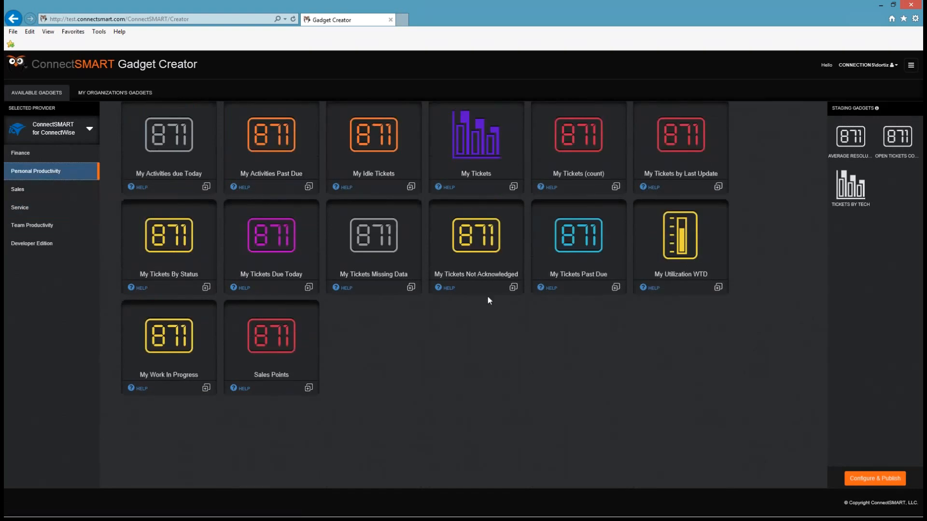
left_click(513, 188)
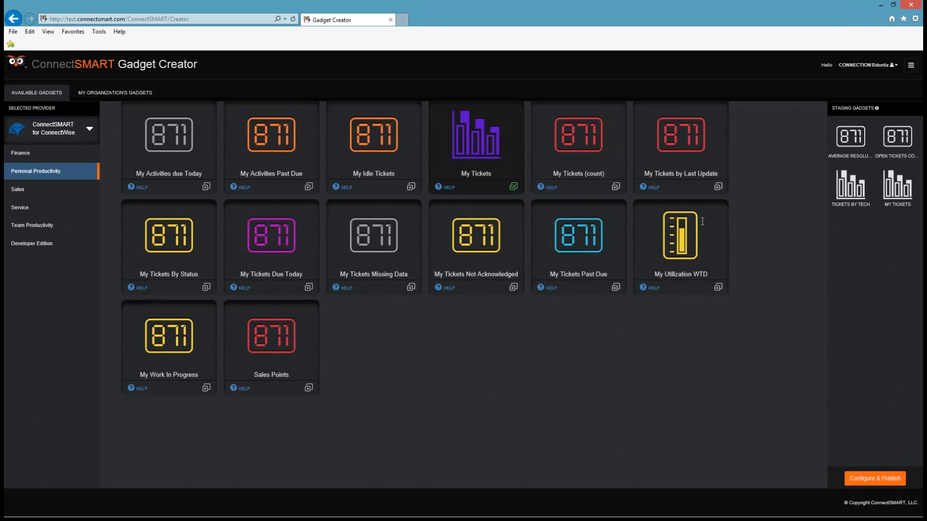
left_click(50, 230)
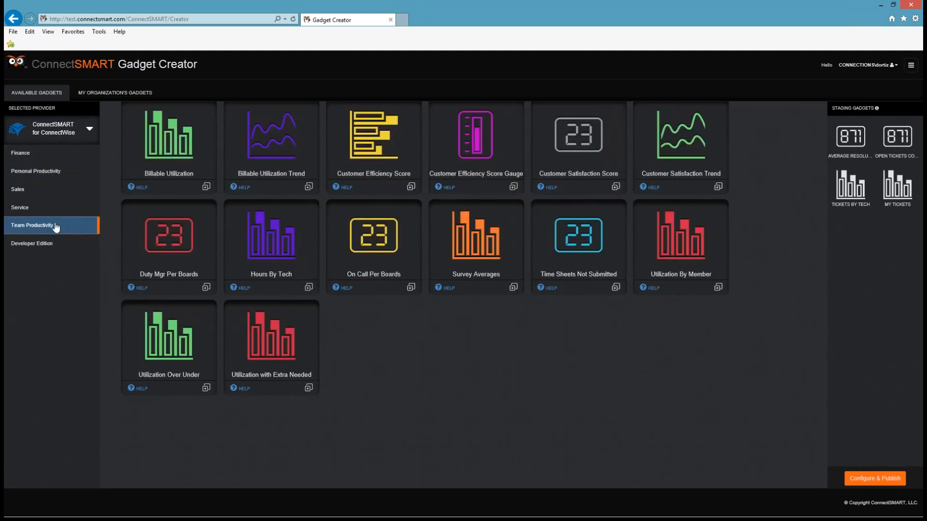
left_click(308, 288)
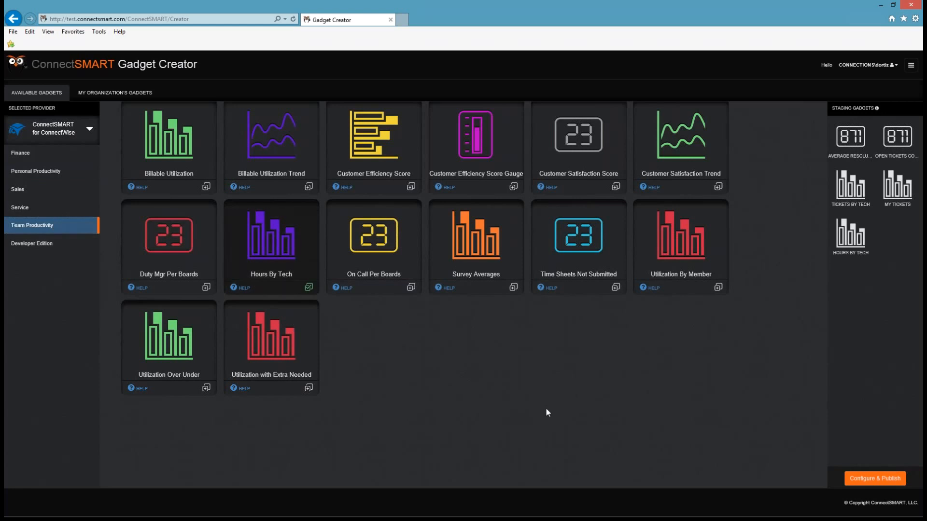
Add the Service gadgets Tickets Resolved By Tech and Tickets Resolved Yesterday to the staged gadgets.
left_click(50, 208)
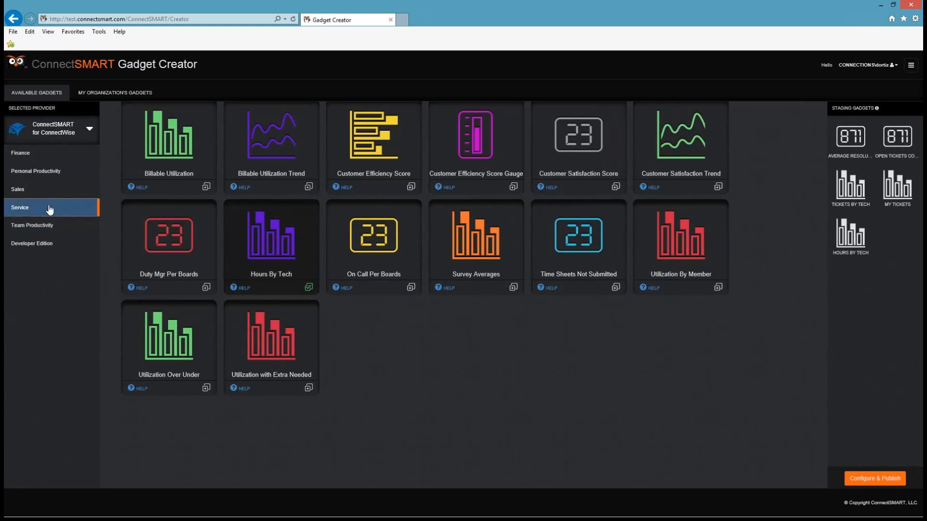
scroll(505, 353, "down", 8)
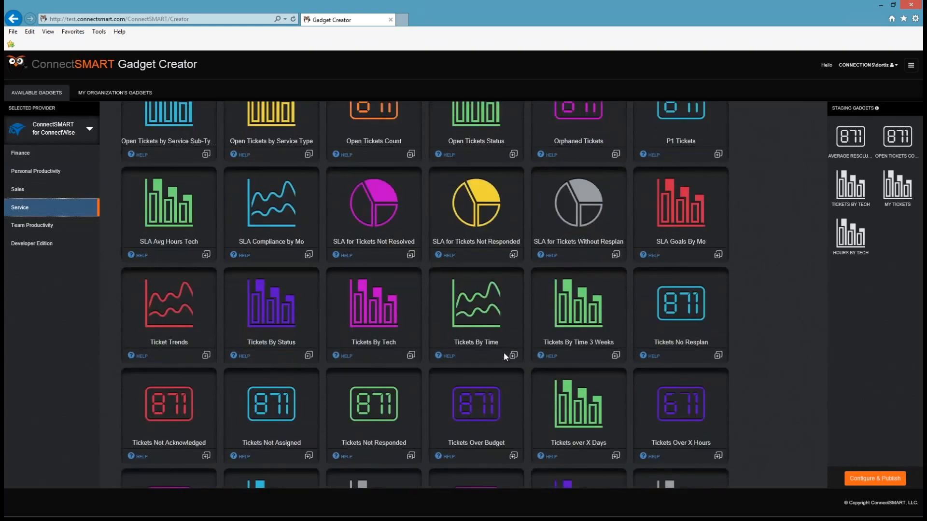
left_click(411, 379)
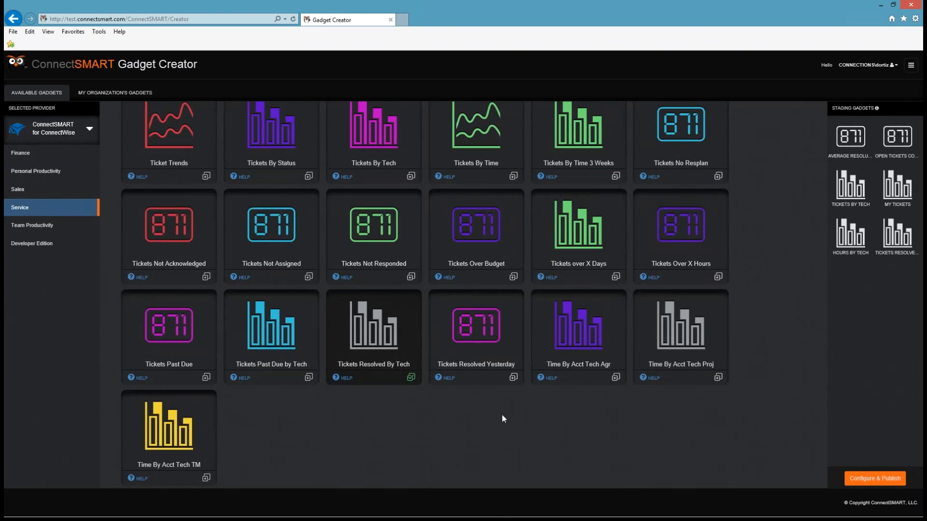
left_click(513, 377)
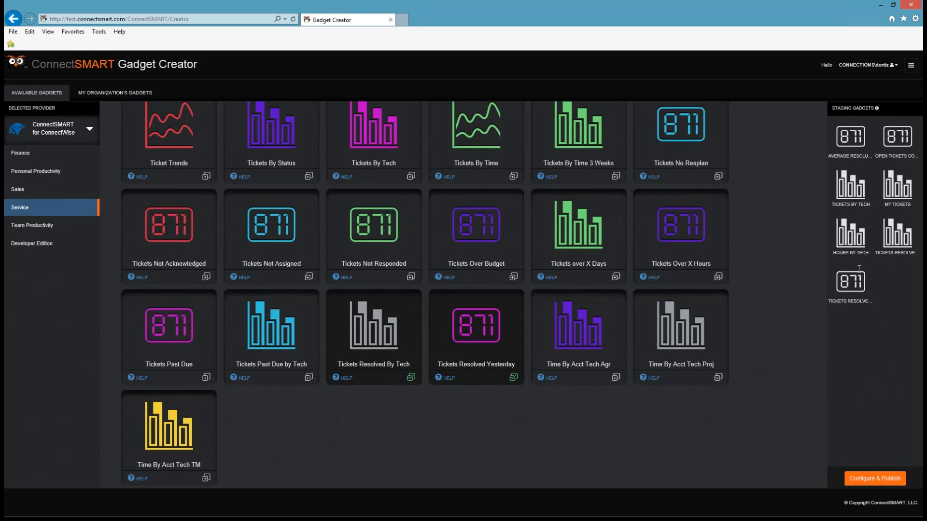
Move the staged gadgets on to configuration and review the unpublished gadgets in the Personal Productivity, Service and Team Productivity categories.
left_click(878, 481)
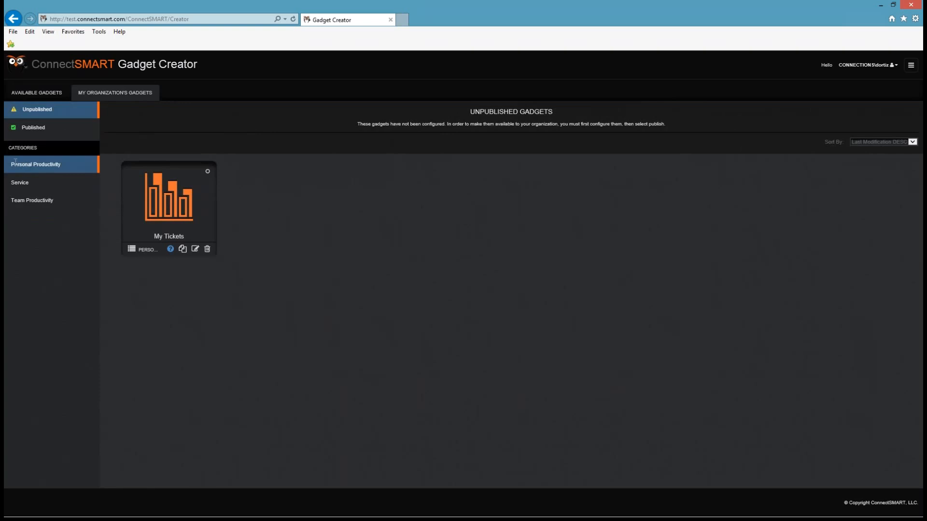
left_click(22, 183)
left_click(44, 201)
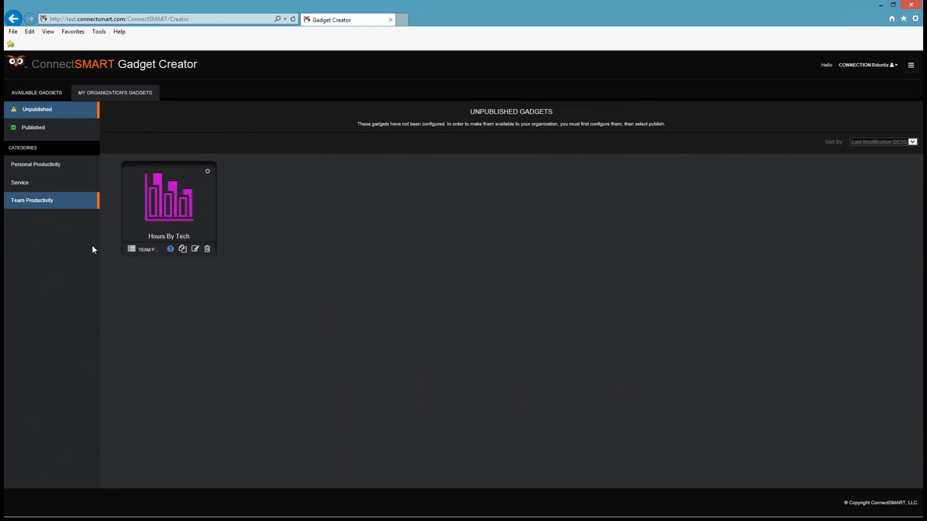
left_click(45, 166)
left_click(48, 184)
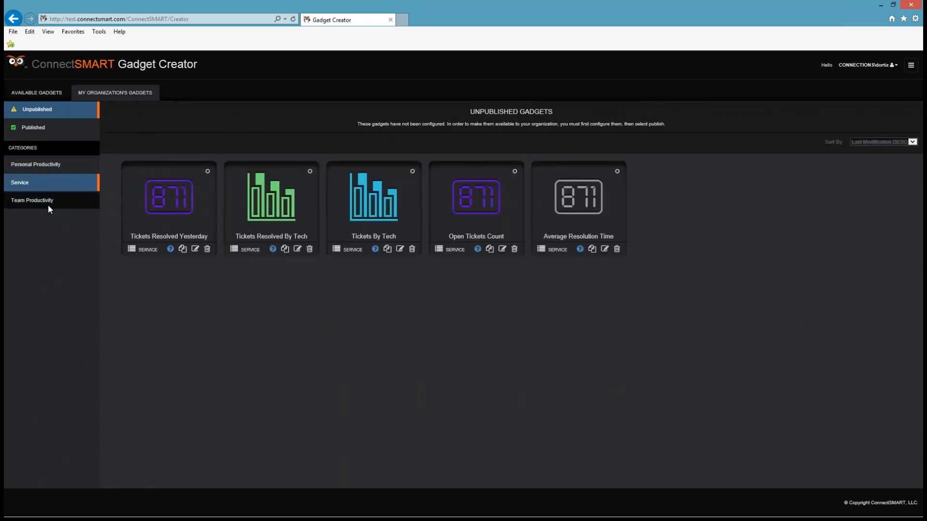
left_click(48, 202)
left_click(45, 165)
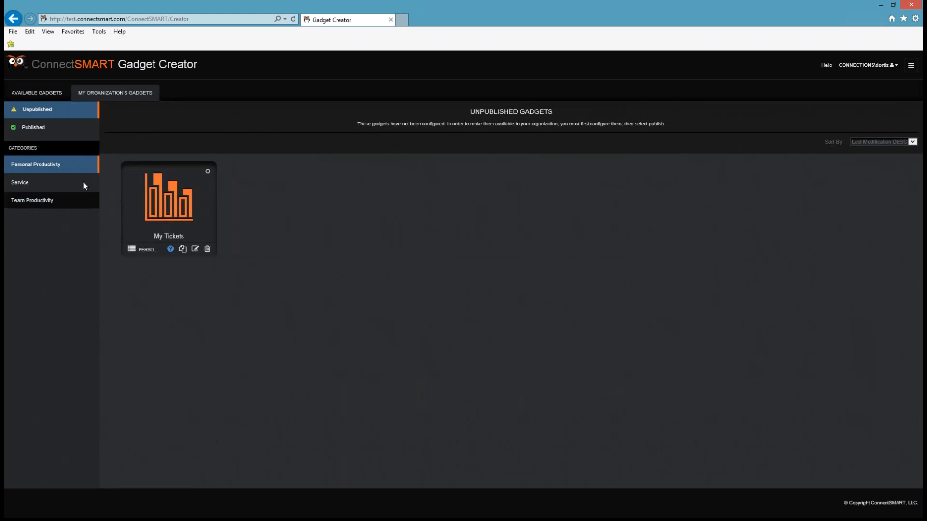
Open the unpublished My Tickets gadget for editing, preview it without adding parameters, and publish it.
left_click(196, 250)
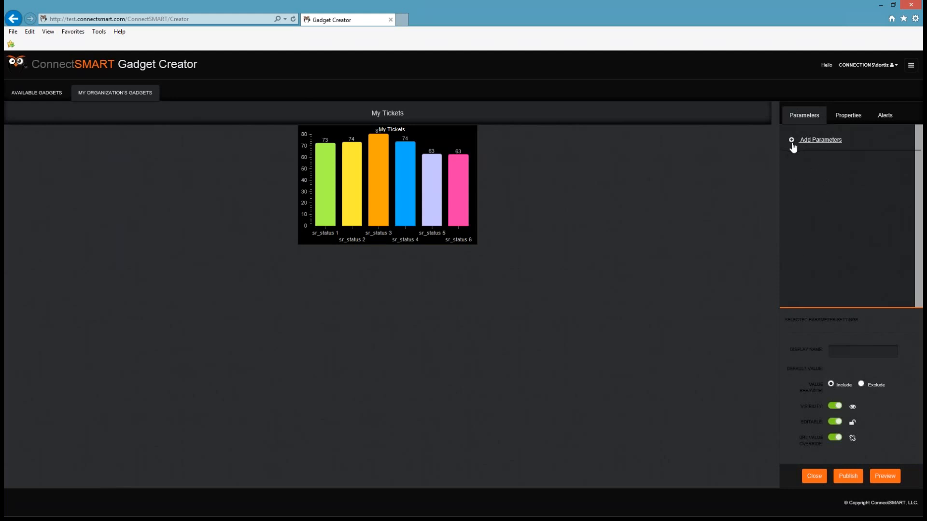
left_click(792, 144)
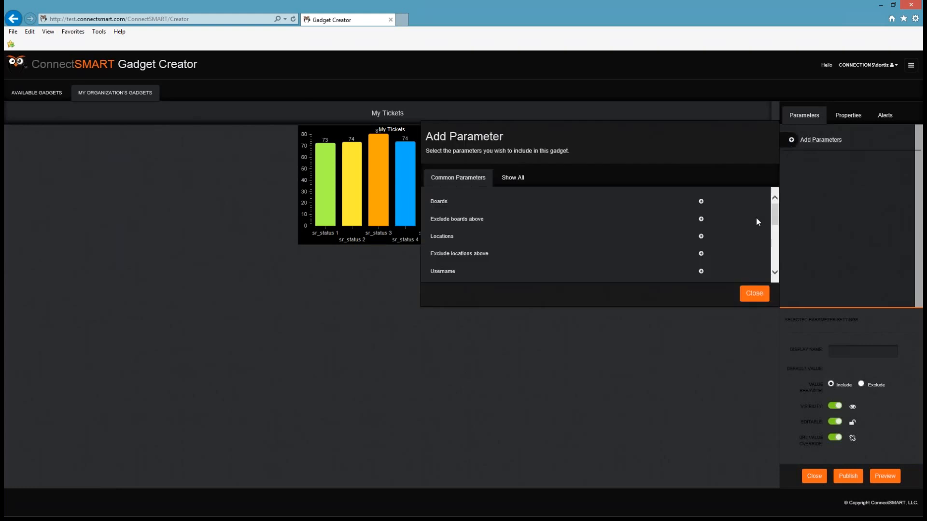
left_click(753, 293)
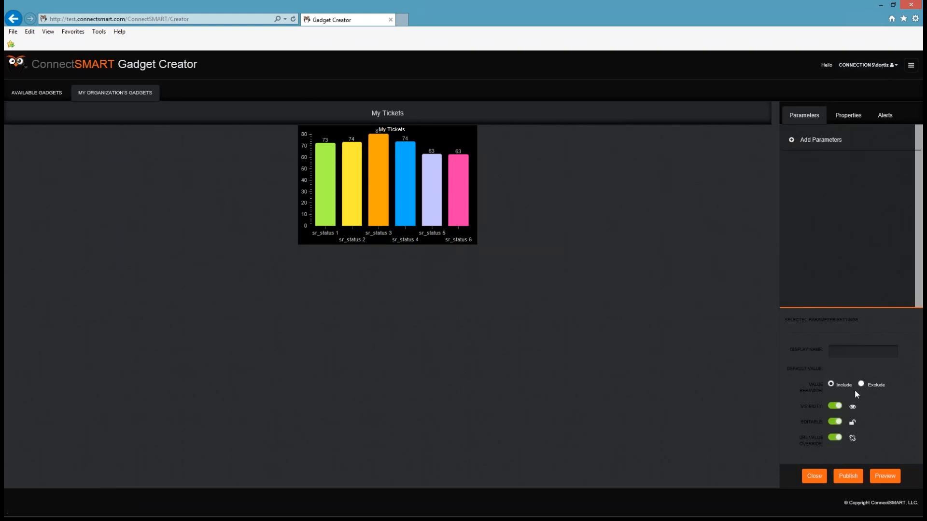
left_click(886, 480)
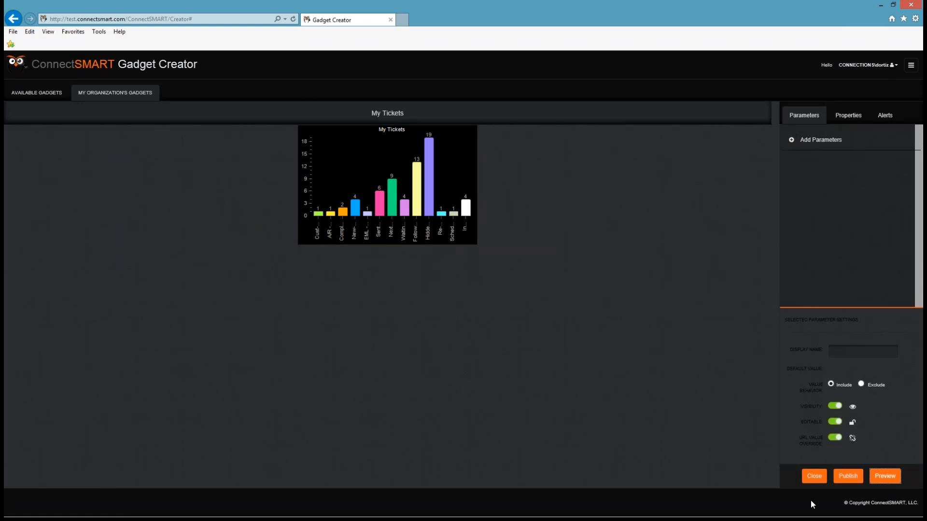
left_click(851, 477)
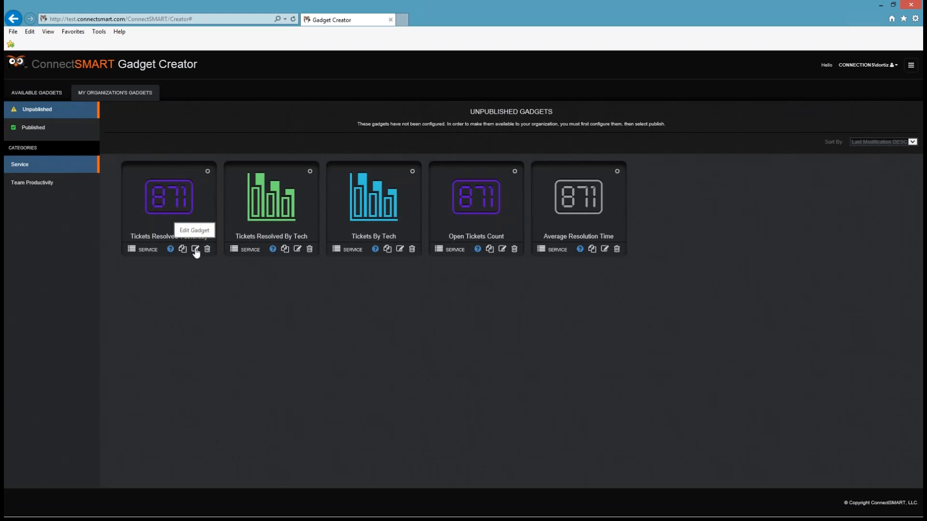
Open the unpublished Tickets Resolved Yesterday gadget for editing and add the Boards parameter to it.
left_click(195, 249)
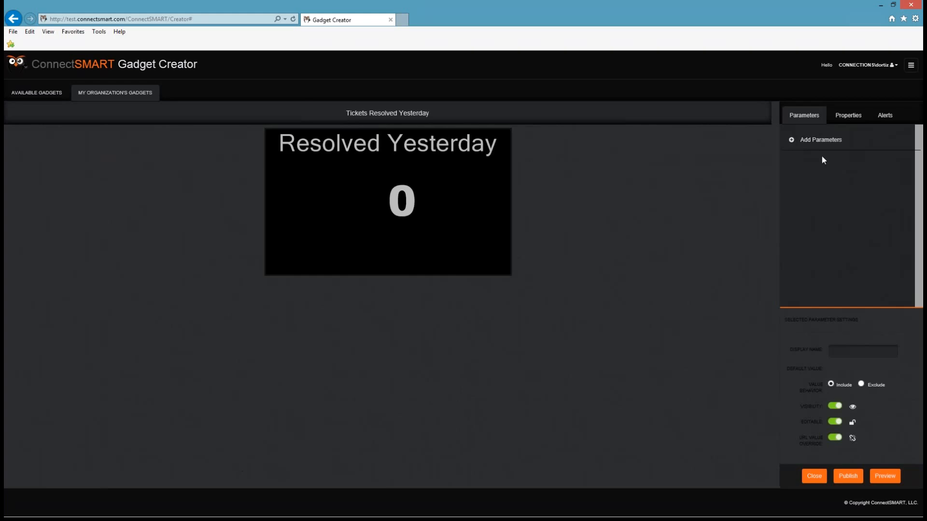
left_click(796, 146)
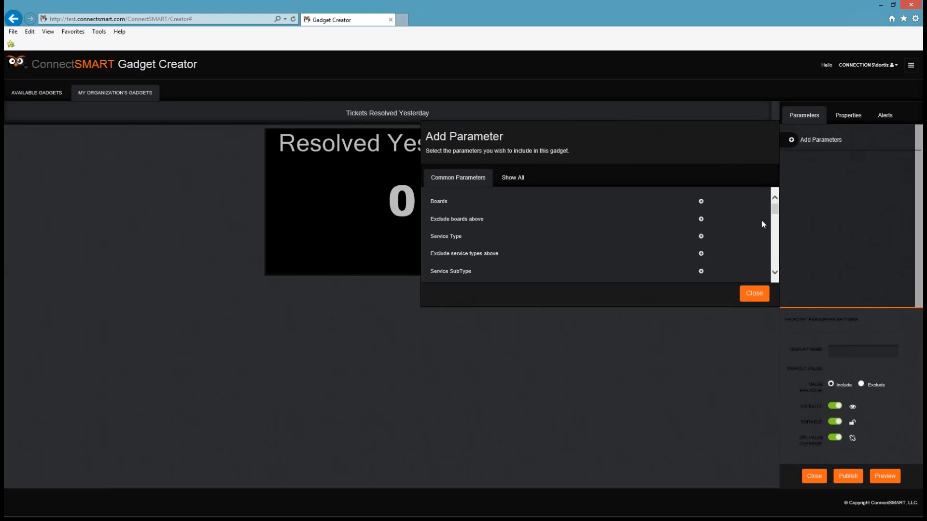
left_click(701, 202)
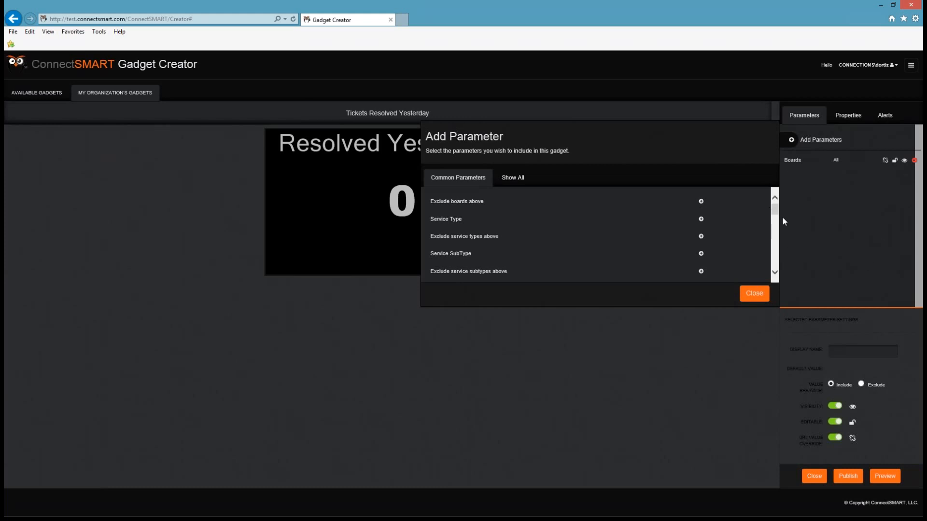
Add the common parameters Time Units, Is to Date and Number of time units to the gadget and finish adding parameters.
scroll(688, 239, "down", 3)
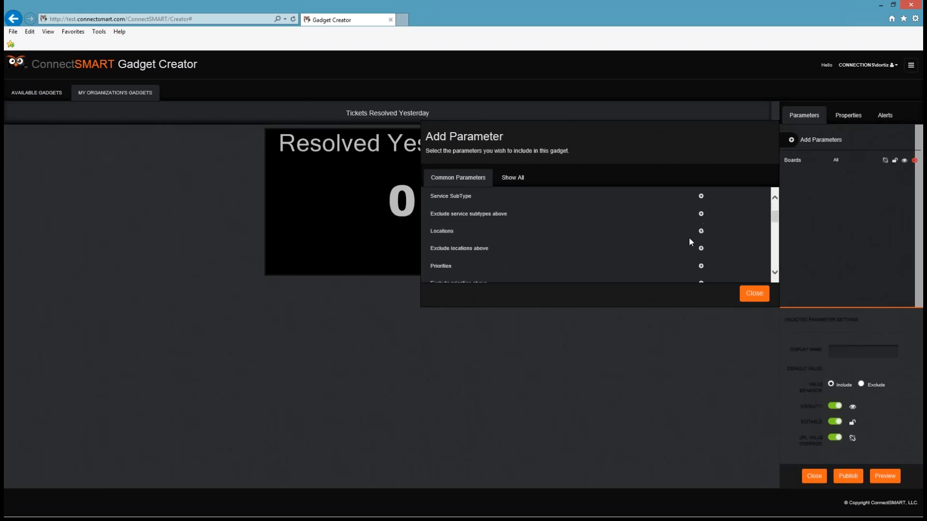
scroll(689, 242, "down", 1)
scroll(689, 239, "down", 2)
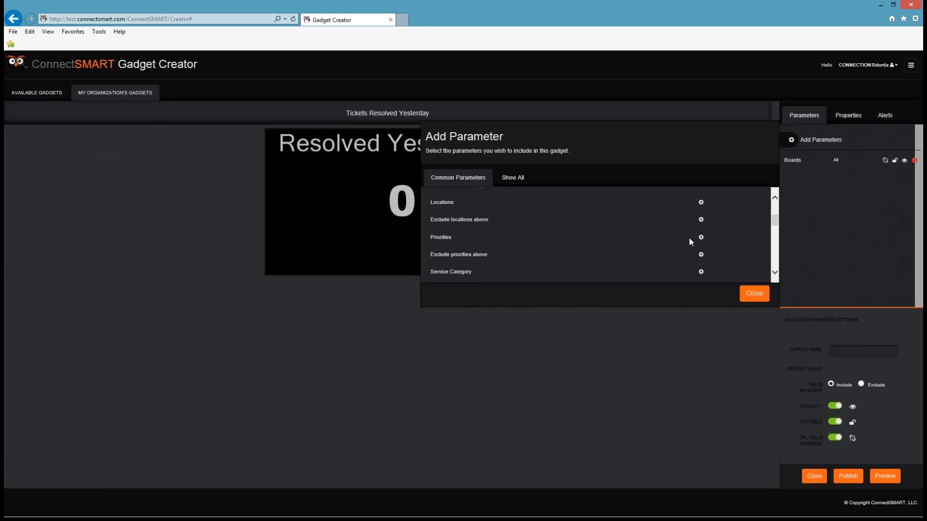
scroll(688, 237, "down", 3)
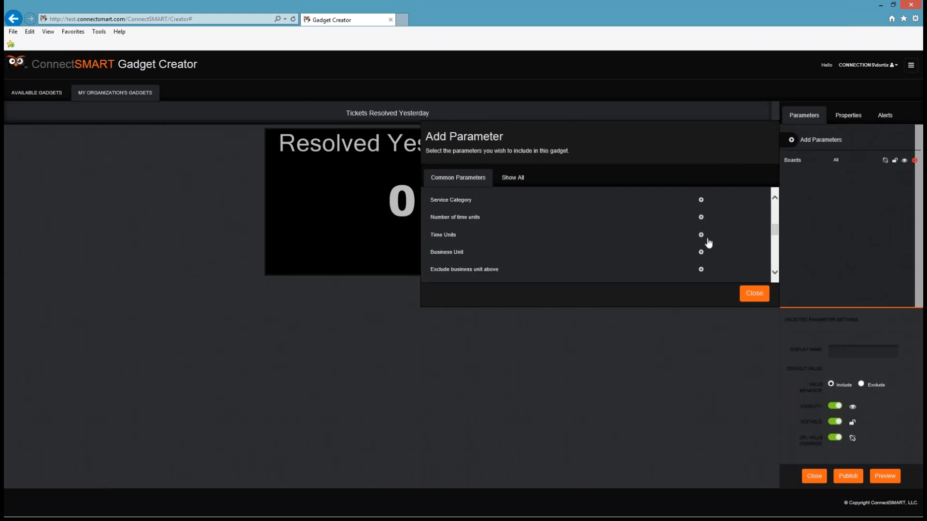
left_click(701, 235)
scroll(699, 240, "down", 2)
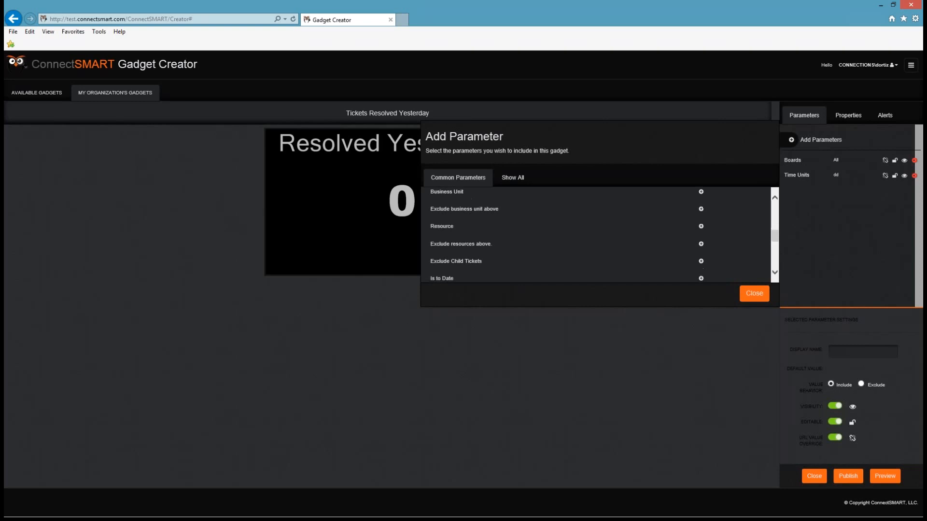
left_click(697, 277)
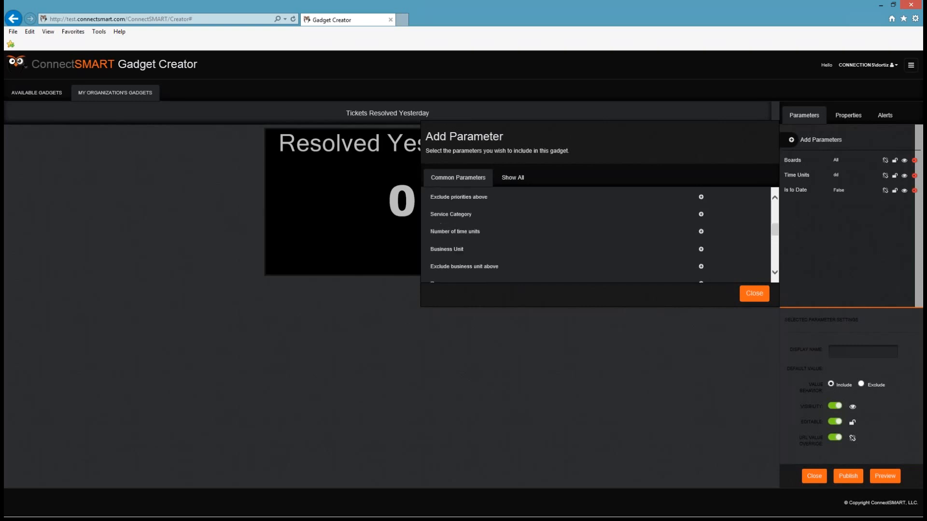
left_click(701, 232)
left_click(754, 293)
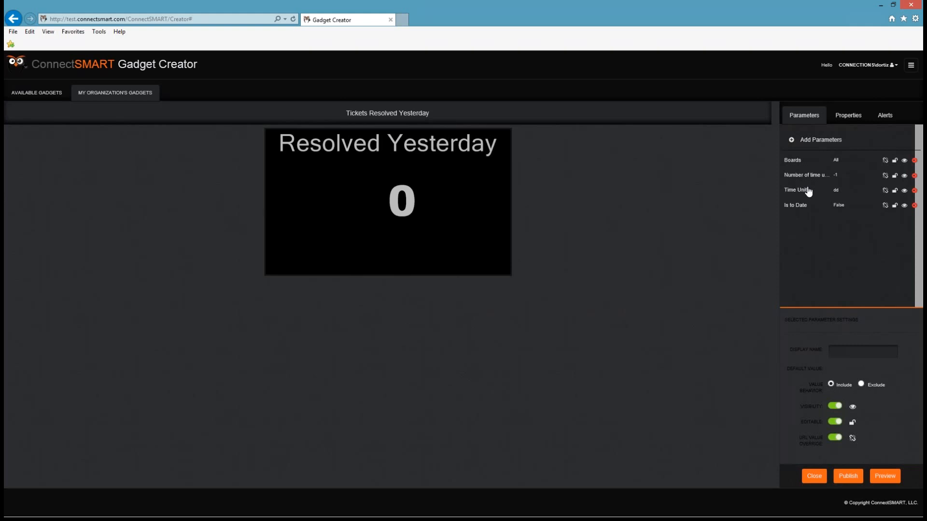
Set the default value of the Boards parameter to only the "ConnectSMART - He…" board and preview the gadget.
left_click(838, 166)
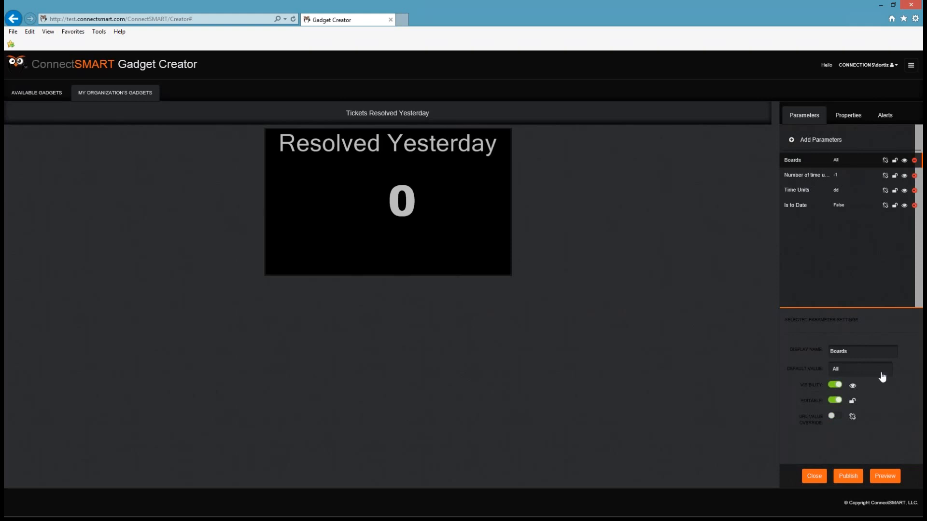
left_click(882, 376)
scroll(849, 421, "down", 3)
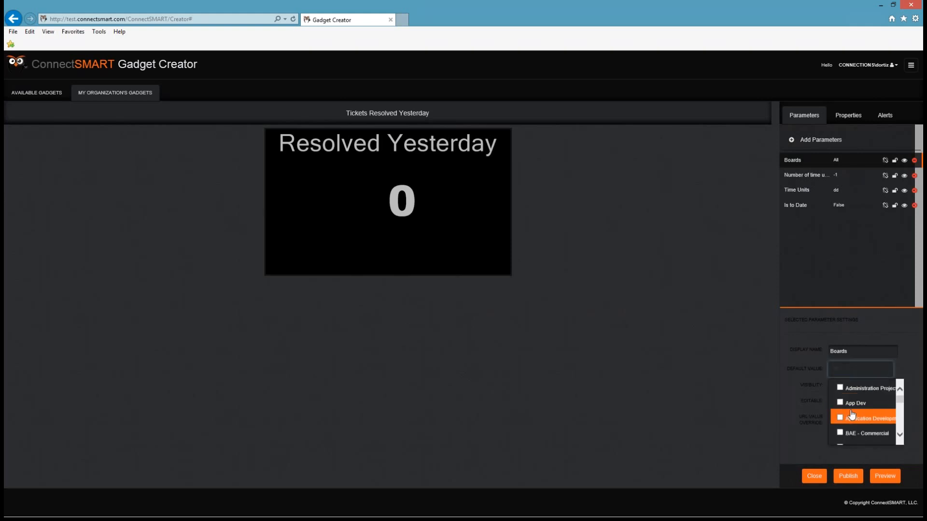
scroll(848, 421, "down", 5)
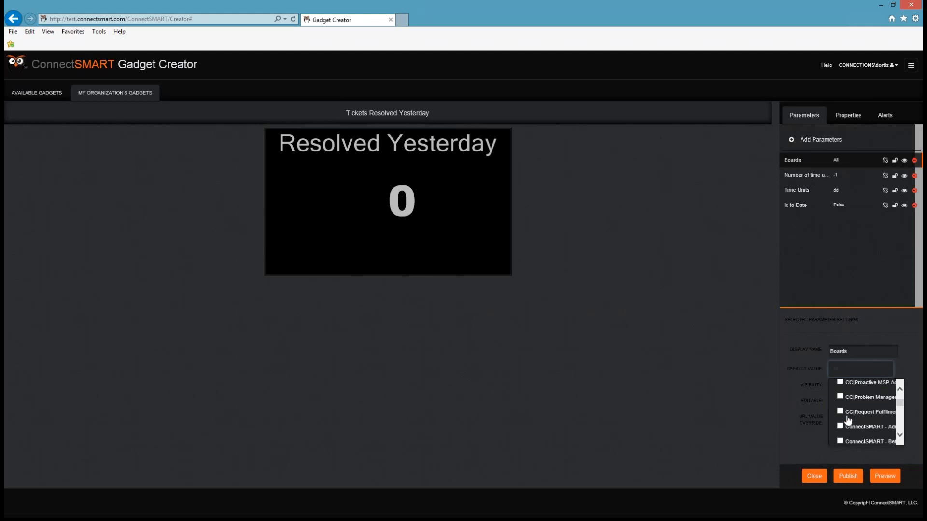
scroll(848, 420, "down", 1)
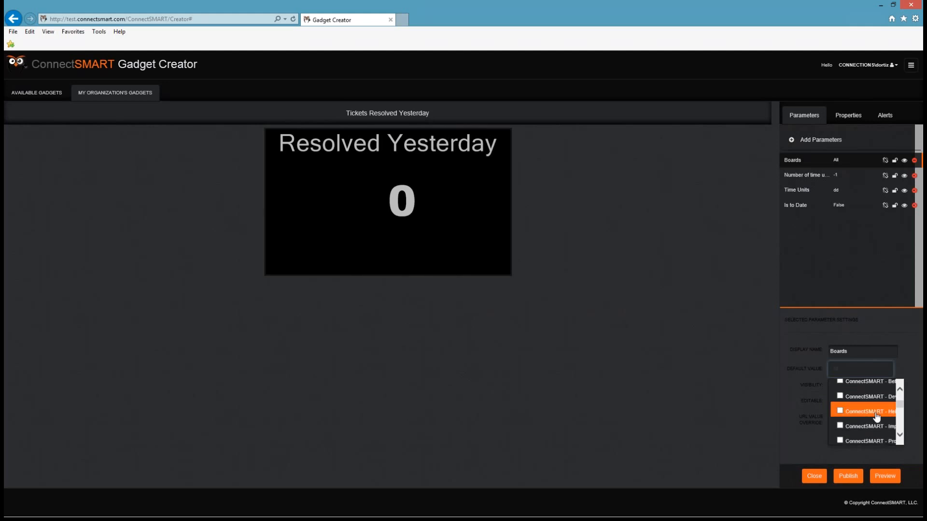
left_click(877, 416)
left_click(801, 340)
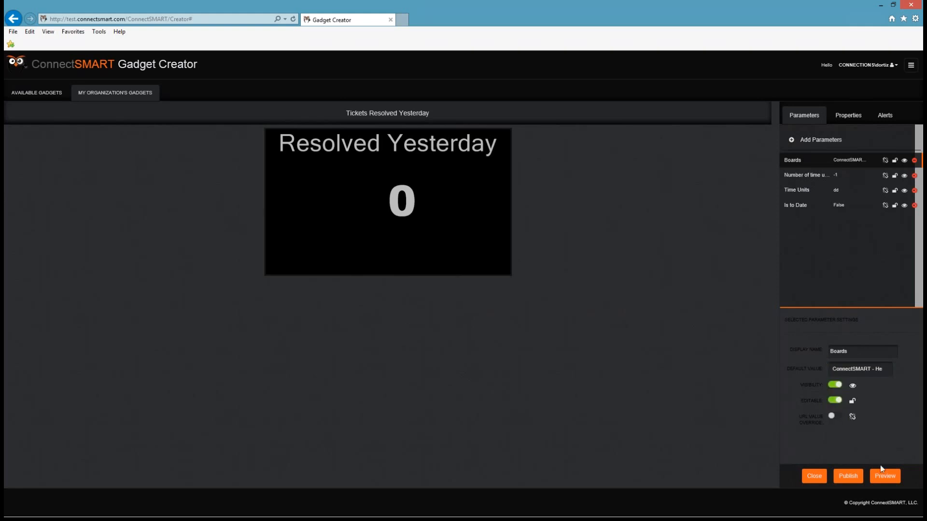
left_click(883, 477)
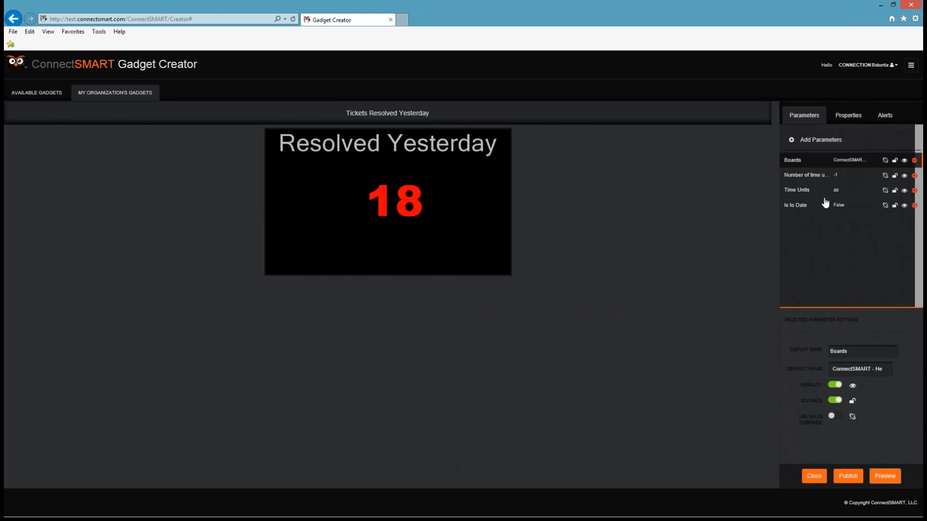
Set the default Number of time units to 0, check the Time Units parameter, and preview the gadget.
left_click(840, 176)
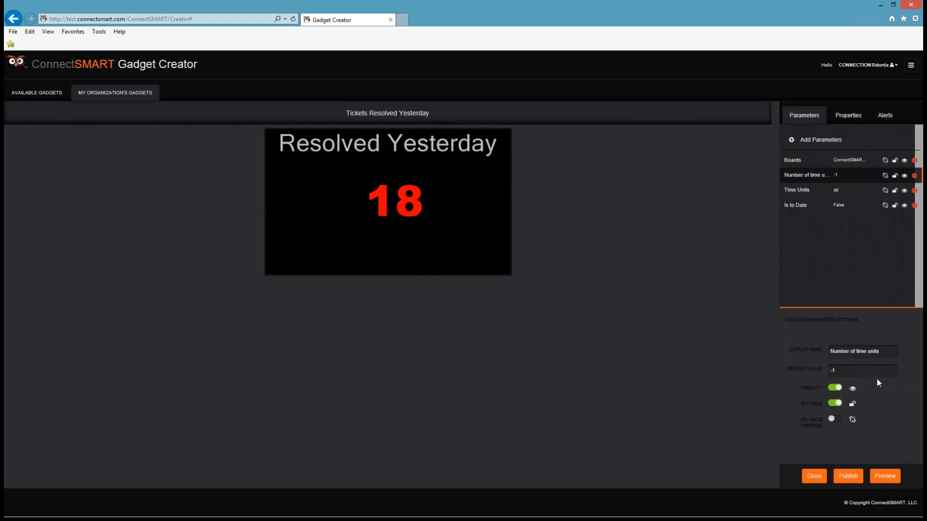
double_click(834, 370)
left_click(803, 193)
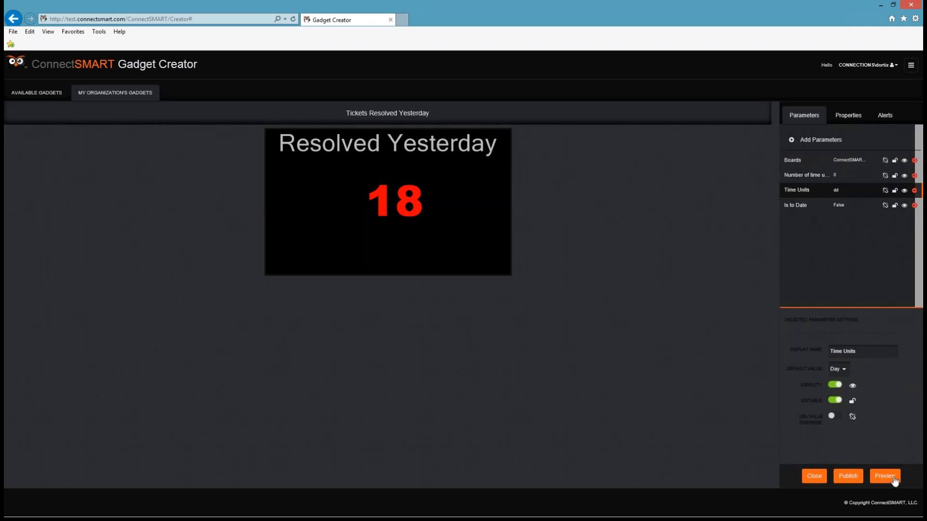
left_click(892, 480)
Set the default Number of time units to -5 and review it together with the Time Units parameter.
left_click(836, 206)
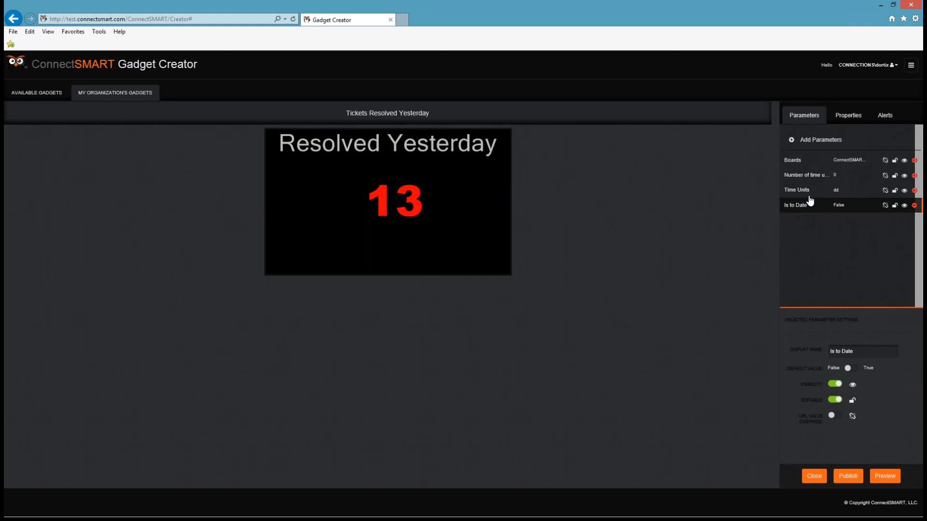
left_click(836, 176)
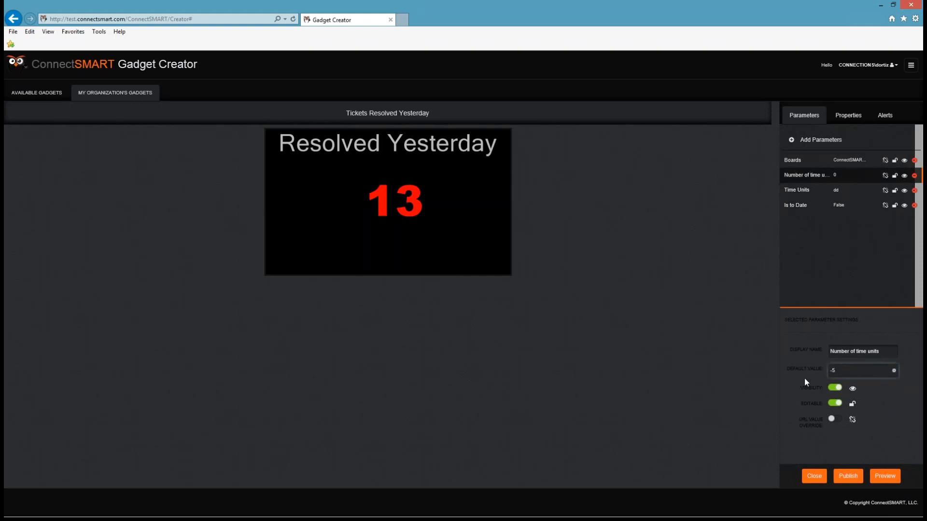
left_click(834, 193)
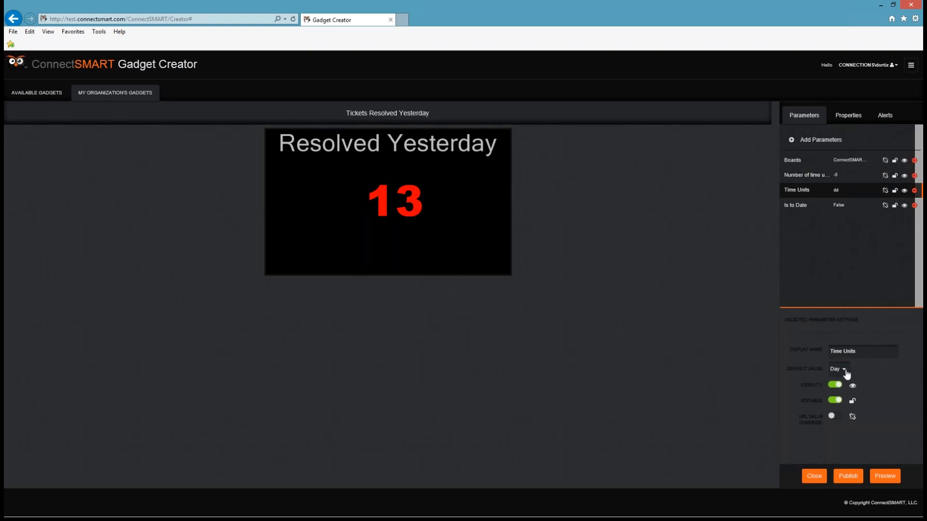
left_click(801, 176)
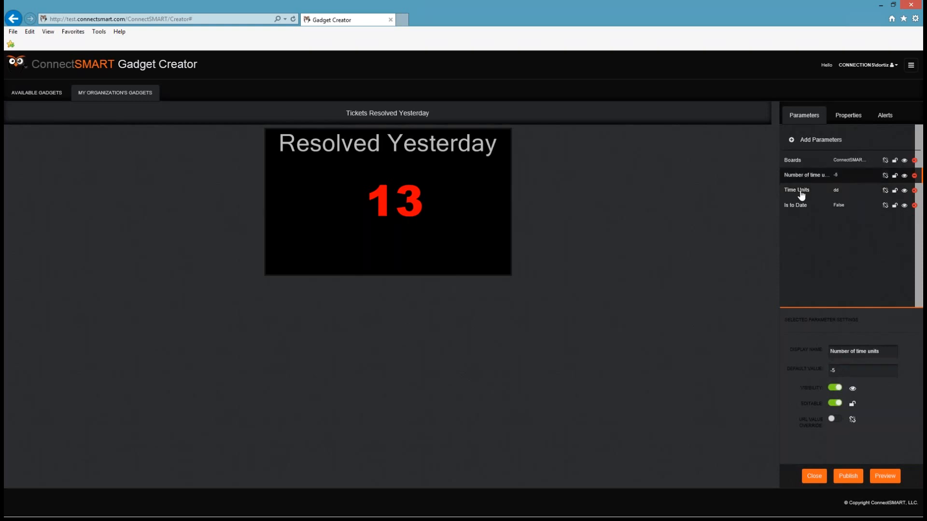
left_click(804, 189)
left_click(802, 176)
left_click(808, 191)
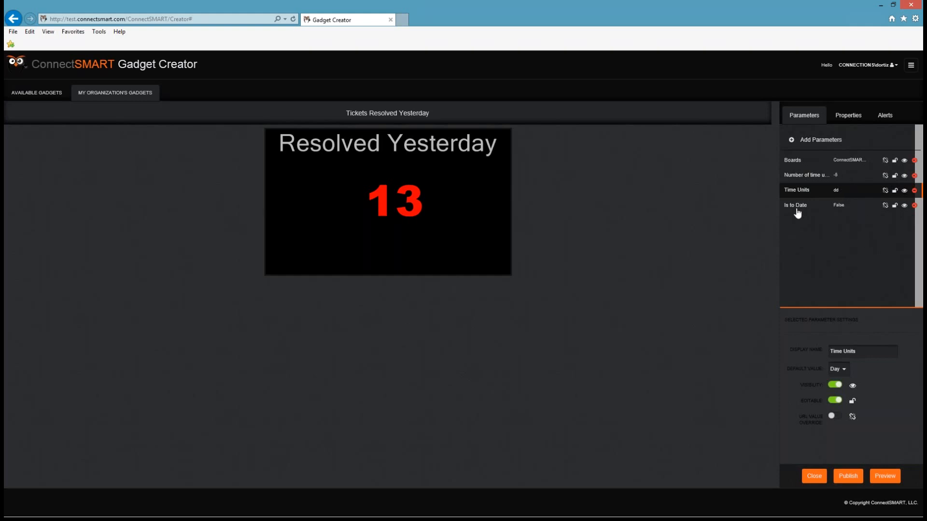
Switch the default value of the Is to Date parameter to True and preview the gadget.
left_click(796, 211)
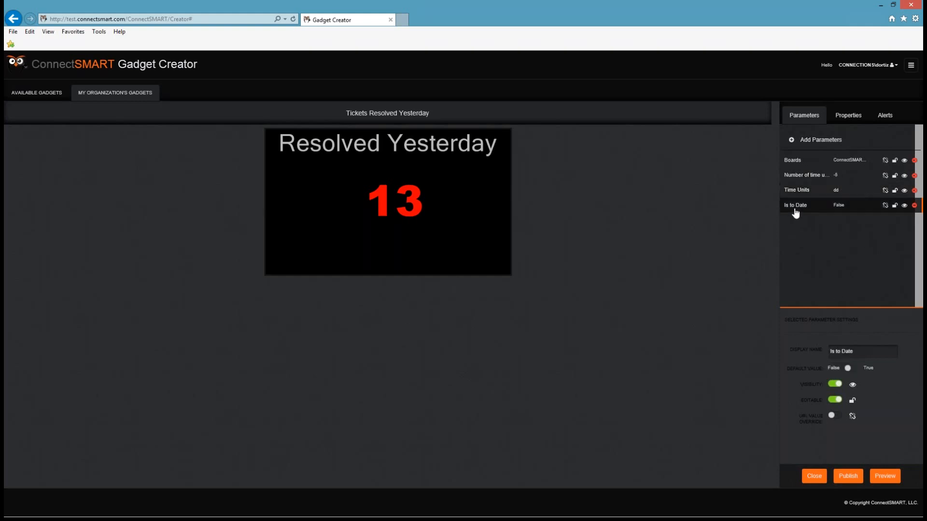
left_click(849, 369)
left_click(896, 478)
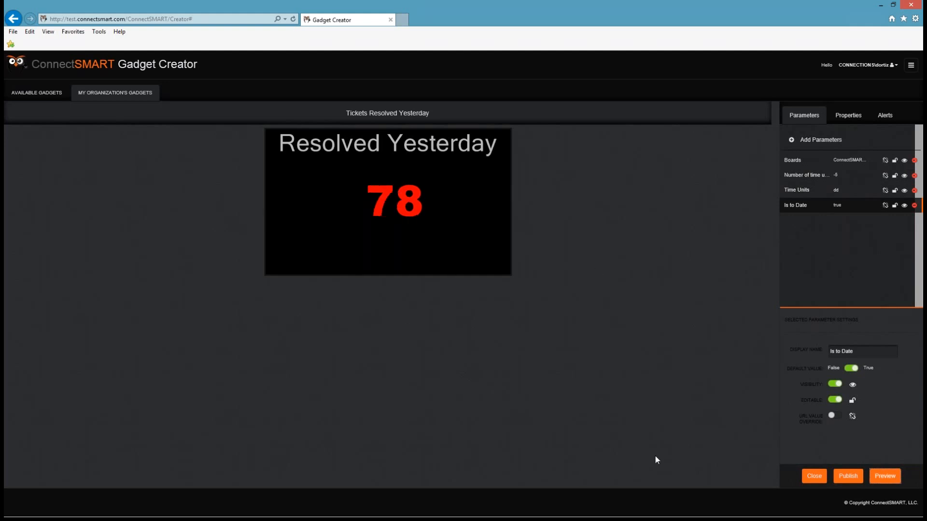
Change the default Number of time units back to 0 and preview the gadget again.
left_click(846, 179)
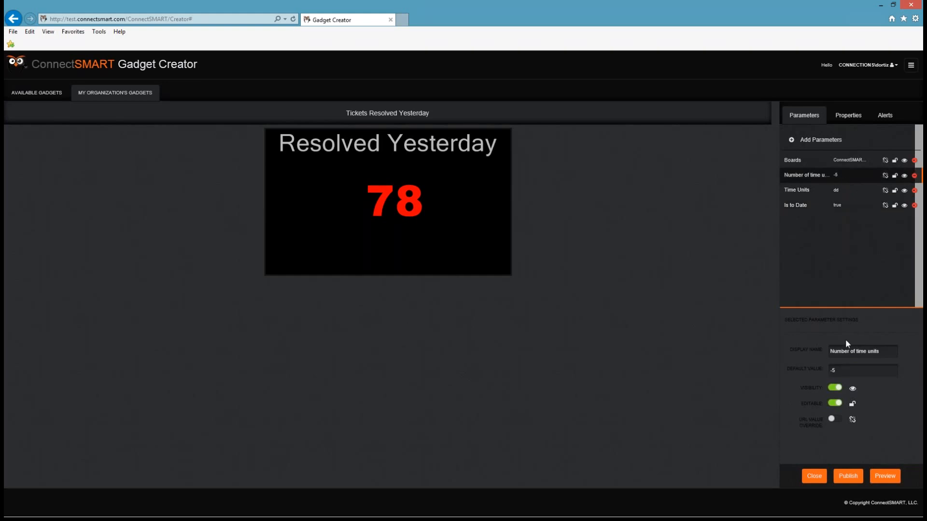
left_click_drag(845, 371, 790, 368)
type("0")
key("Return")
left_click(879, 482)
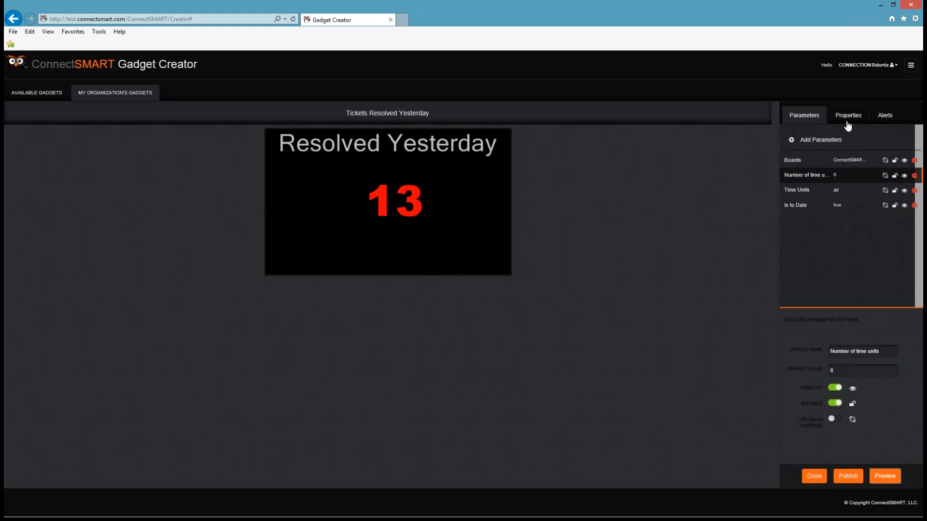
Rename the gadget in its properties to "Tickets Resolved Yesterday (1)" and check the name above the preview.
left_click(848, 117)
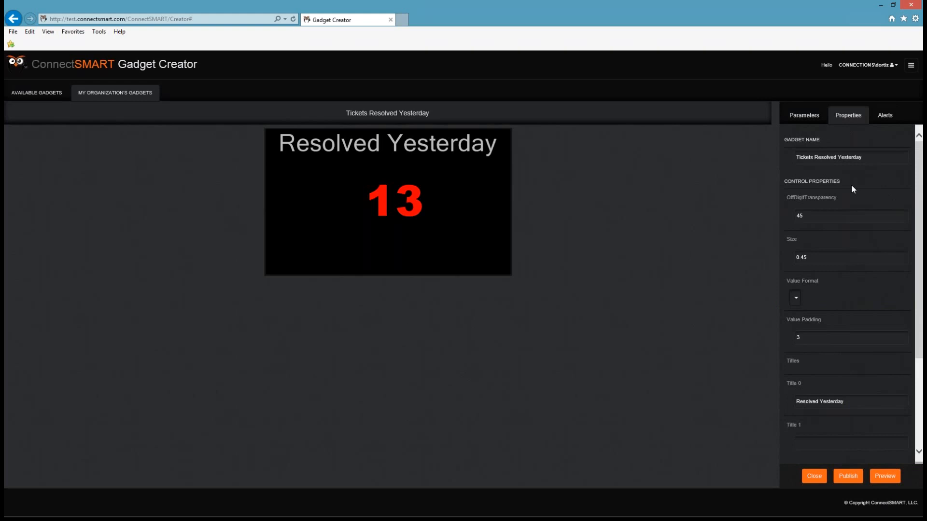
triple_click(880, 157)
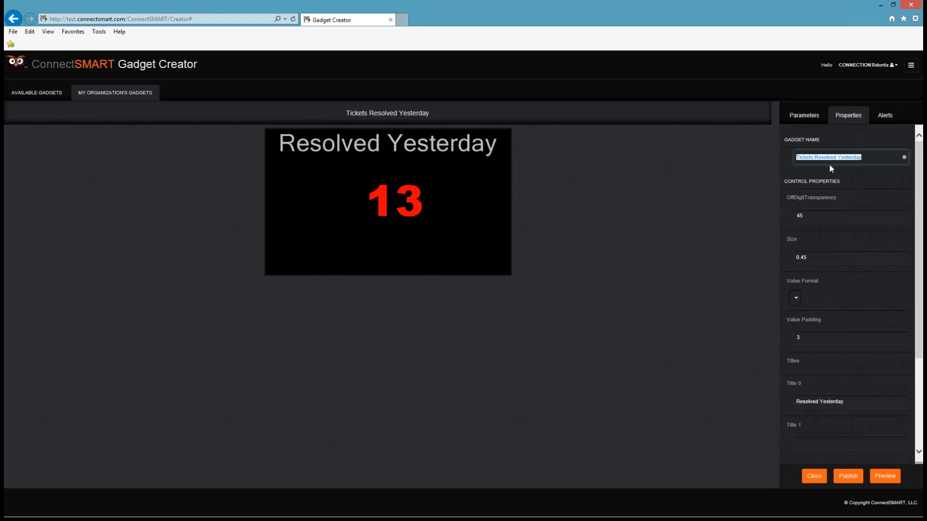
left_click_drag(431, 113, 346, 114)
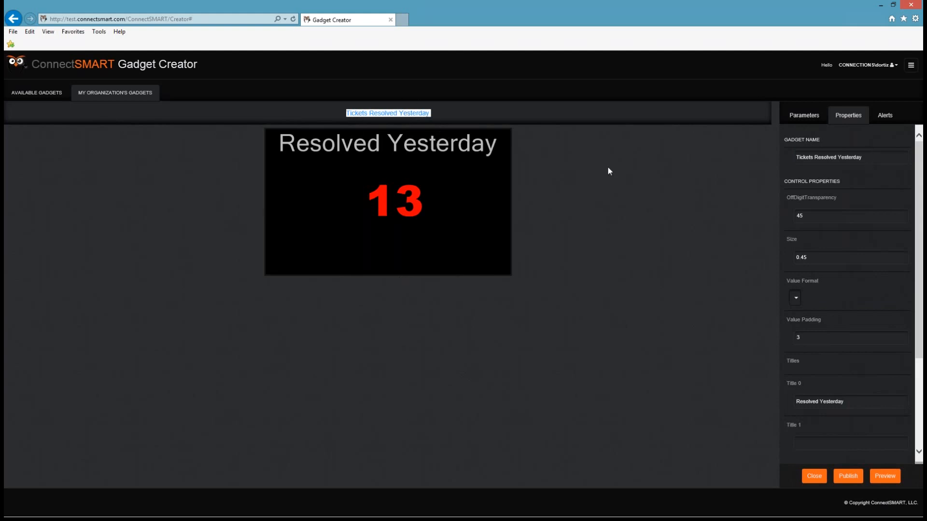
left_click(873, 163)
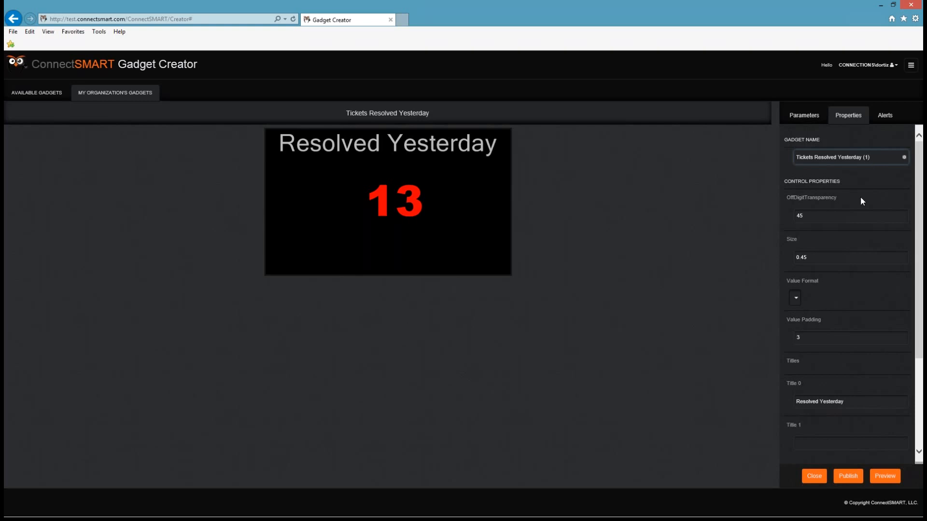
left_click(764, 178)
left_click_drag(434, 114, 339, 114)
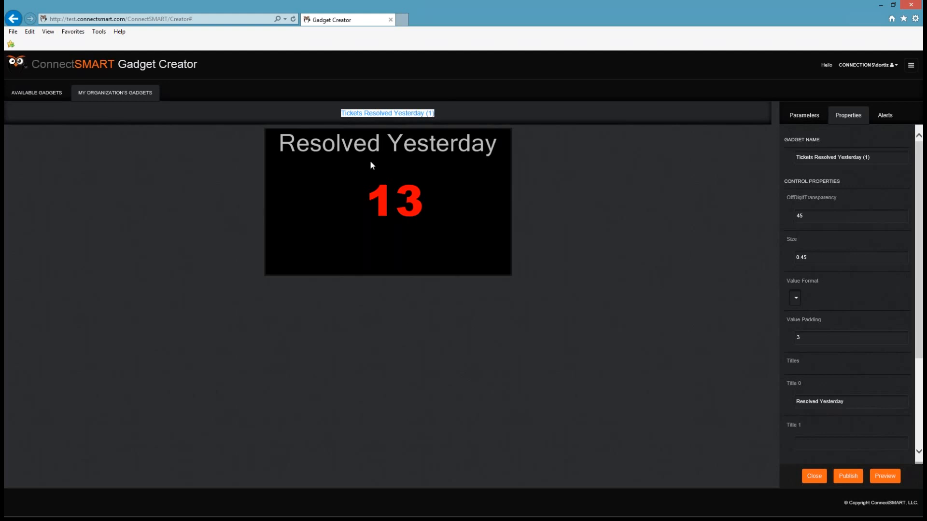
Change the gadget's Title 0 to "Resolved Today" and preview it.
left_click(854, 404)
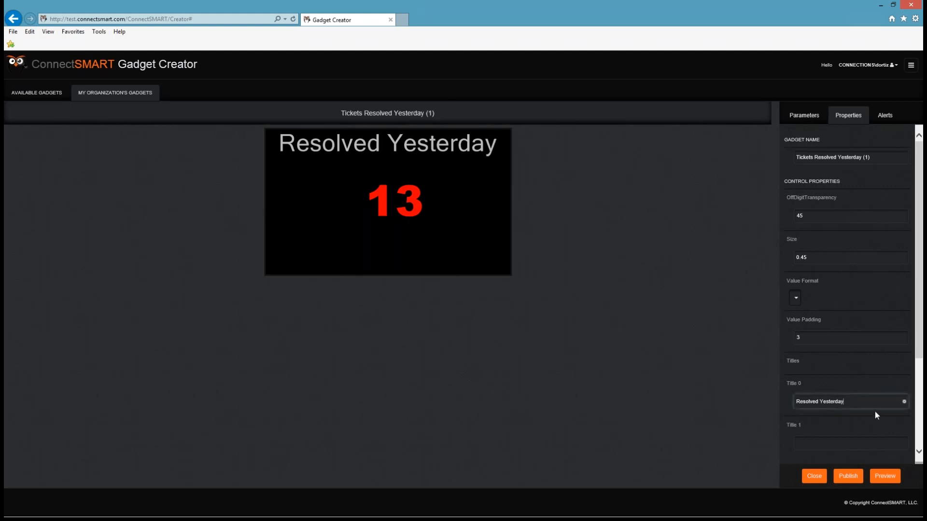
key("BackSpace")
key("BackSpace")
key("BackSpace")
key("BackSpace")
key("BackSpace")
key("BackSpace")
key("BackSpace")
key("BackSpace")
key("BackSpace")
type("Today")
left_click(856, 382)
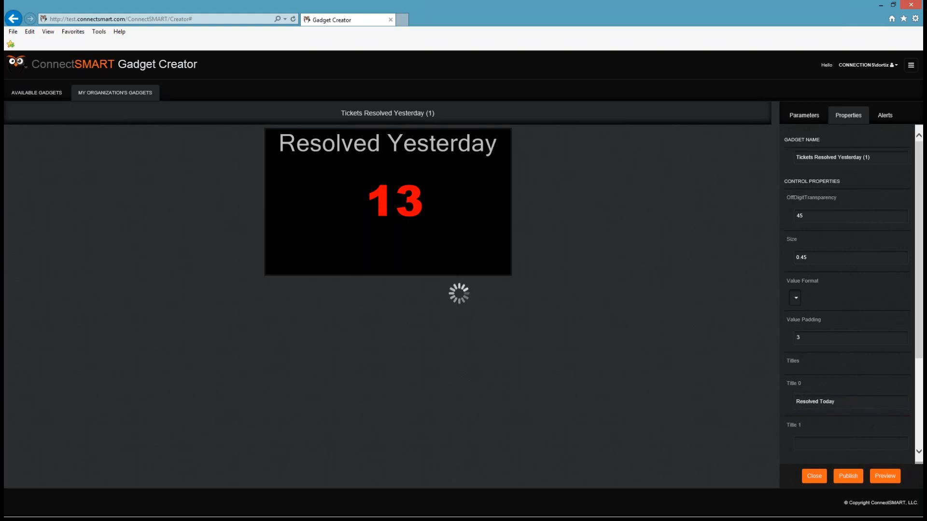
left_click(885, 476)
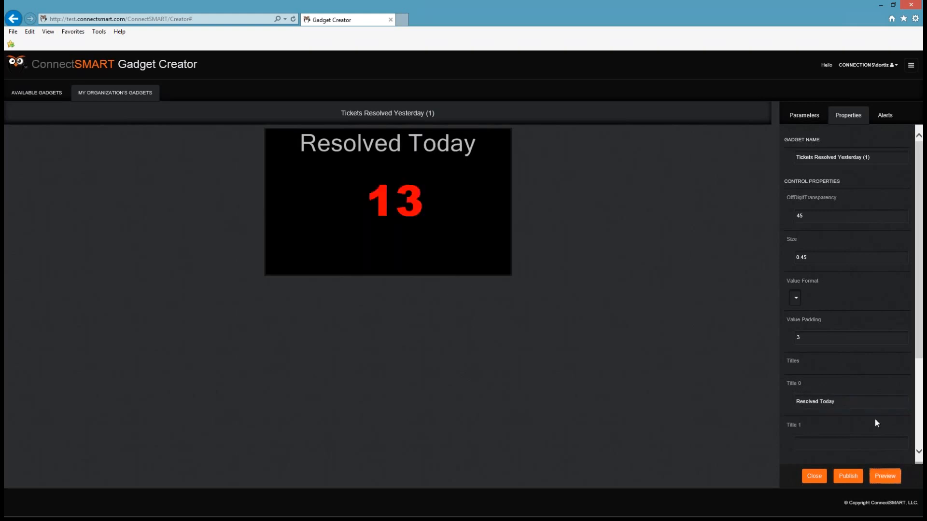
scroll(868, 394, "down", 2)
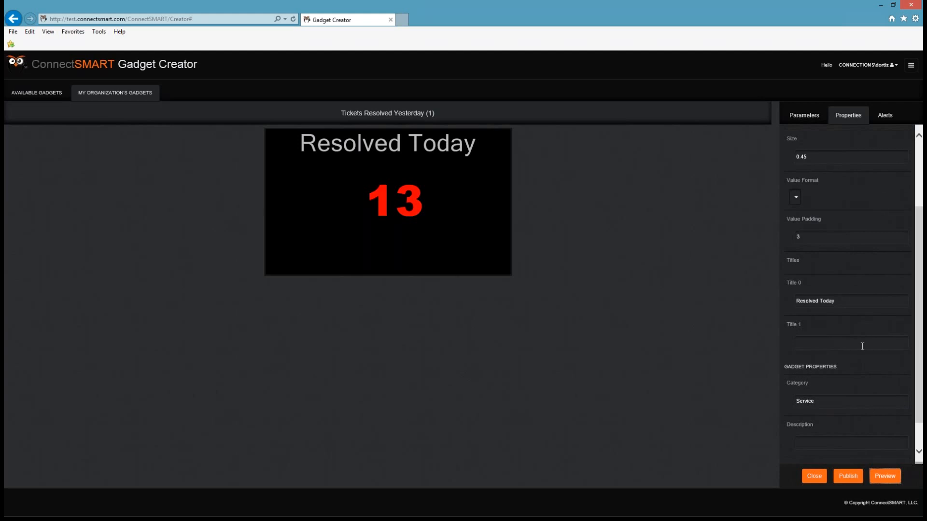
Review the available Refresh Interval options in the gadget properties and leave the list without choosing one.
scroll(862, 346, "down", 2)
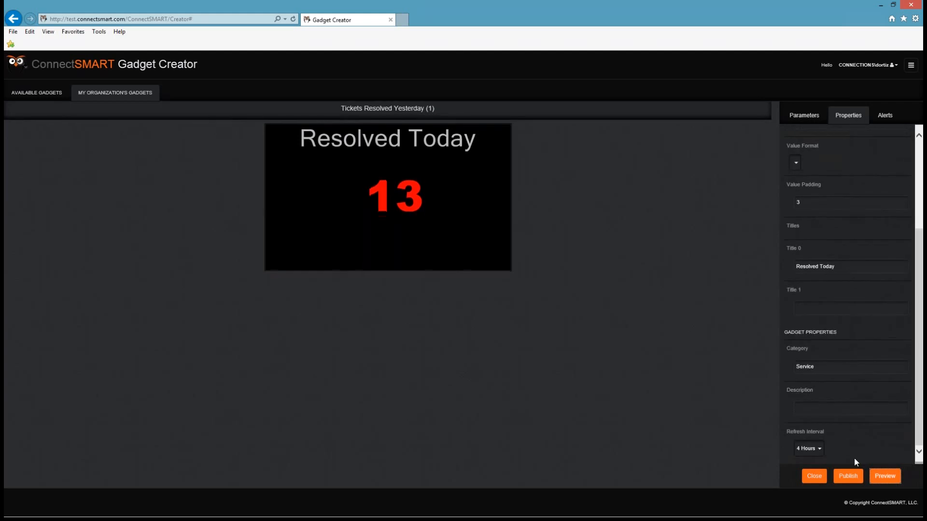
left_click(824, 453)
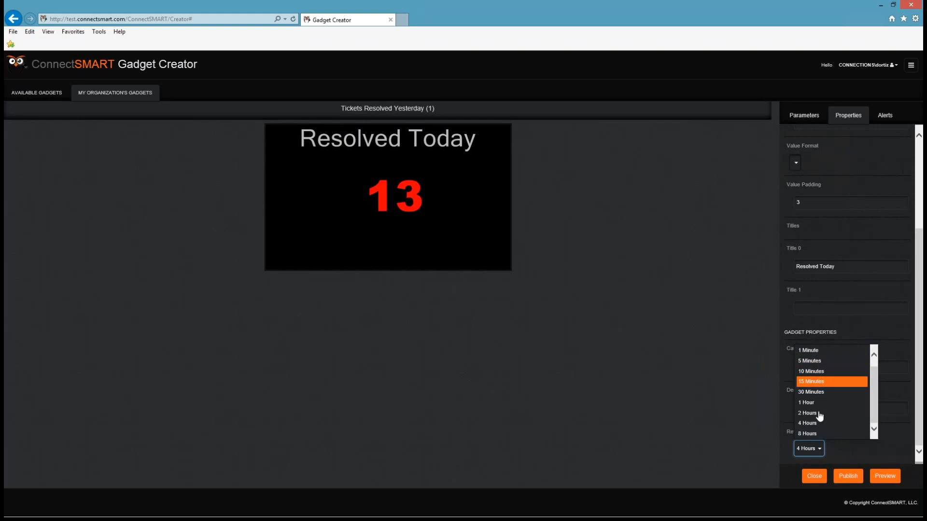
left_click(853, 456)
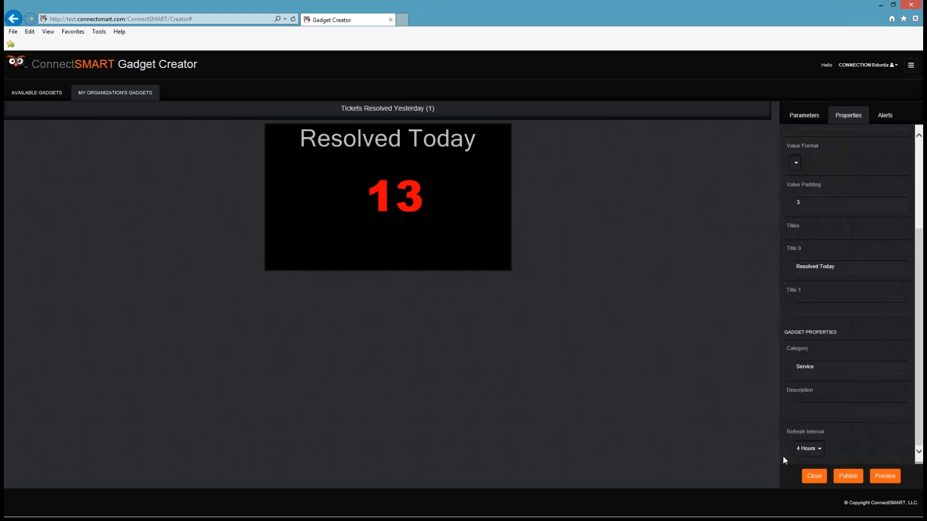
Start a new alert for the gadget with the condition Gadget Value greater than a Numeric Constant of 10.
left_click(885, 117)
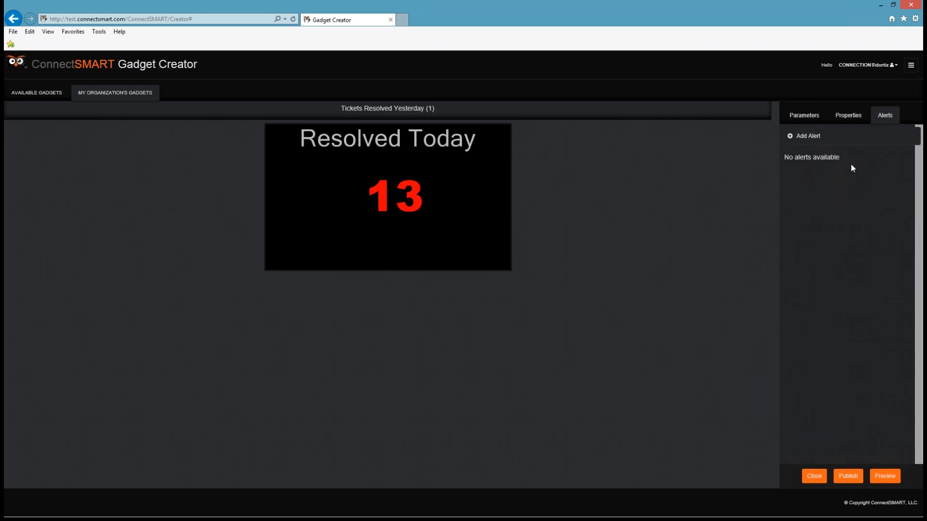
left_click(791, 137)
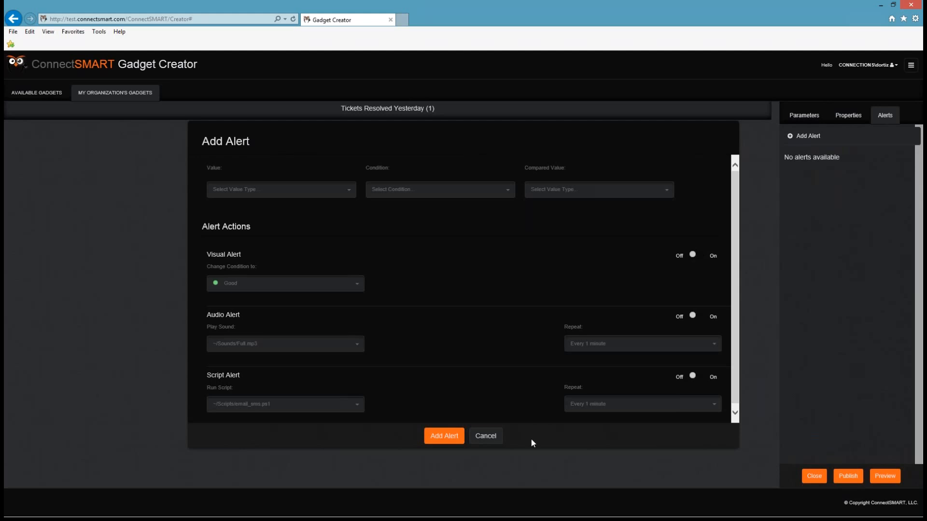
left_click(348, 194)
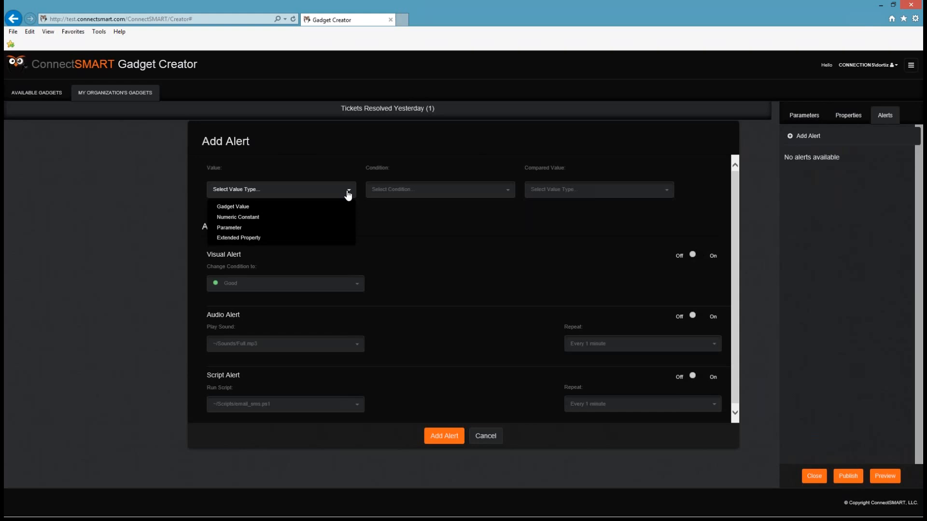
left_click(227, 208)
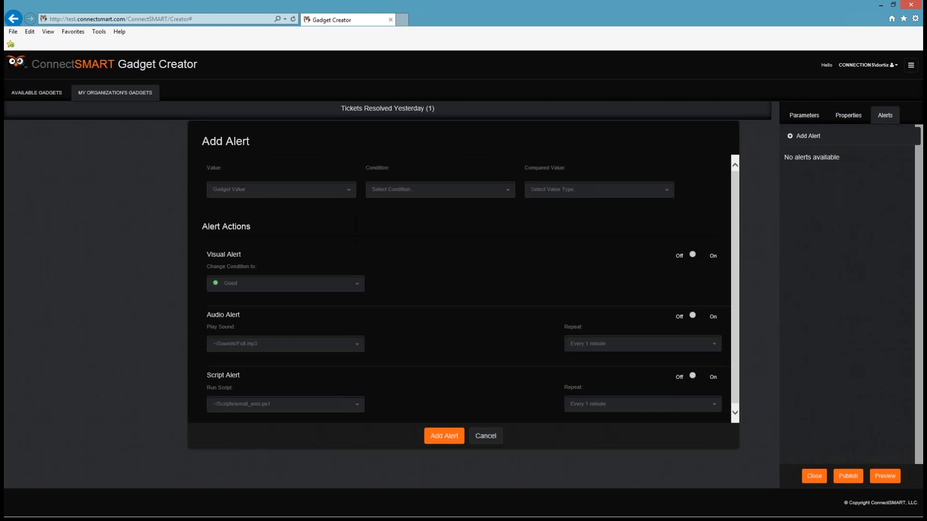
left_click(429, 190)
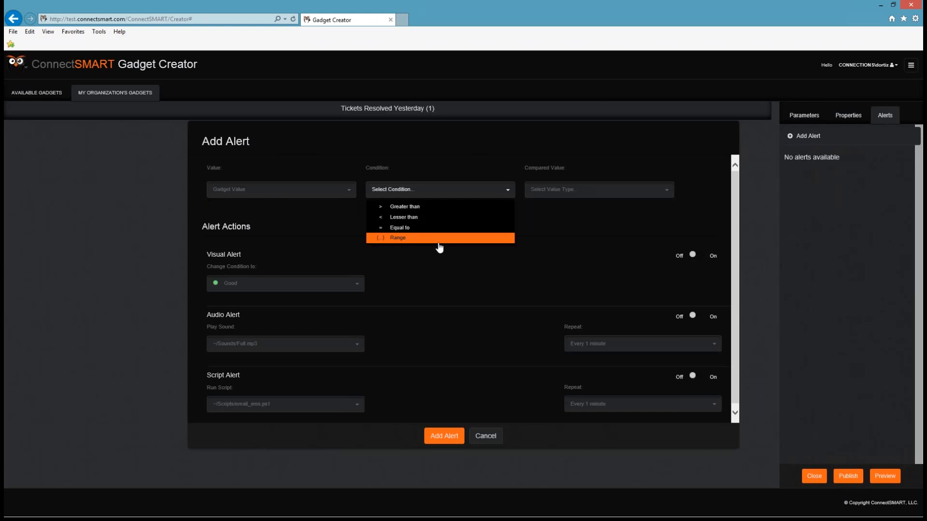
left_click(431, 213)
left_click(543, 196)
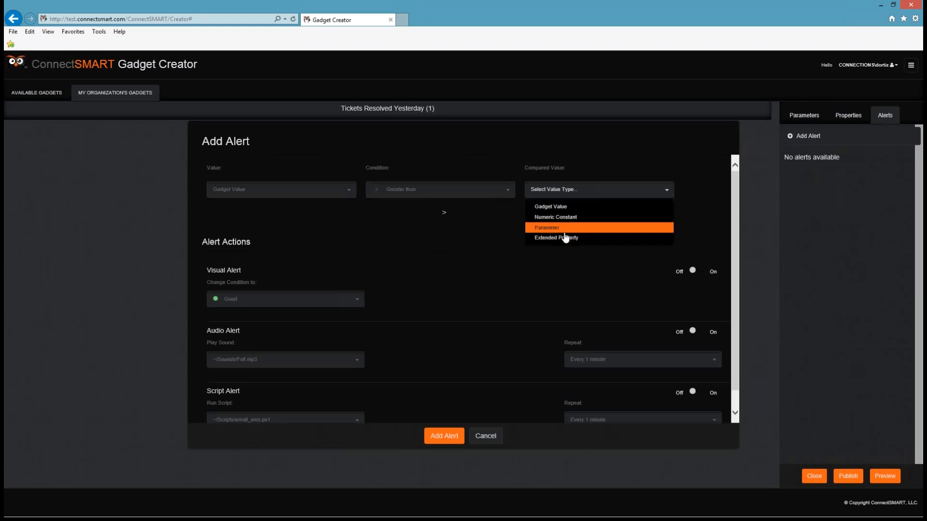
left_click(571, 218)
left_click(545, 219)
type("10")
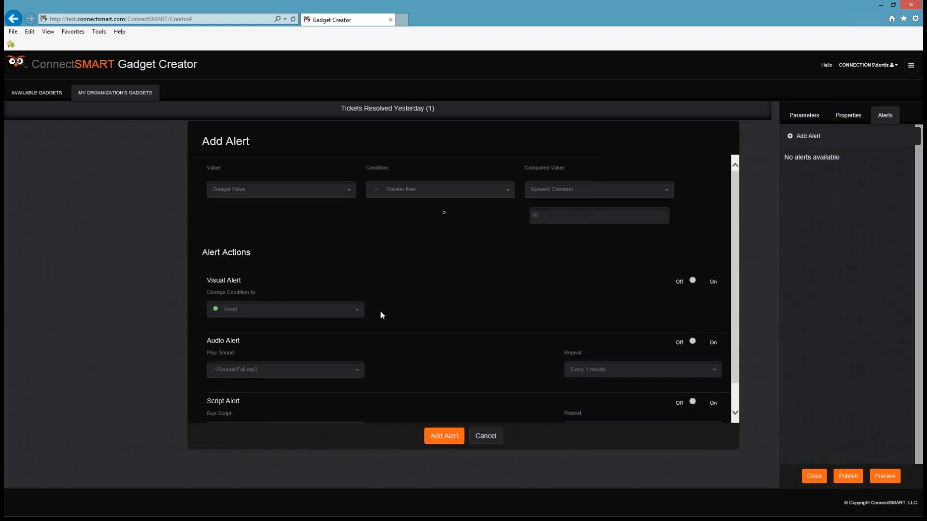
Set the alert's Visual Alert condition to Good and switch the Visual Alert on.
left_click(313, 310)
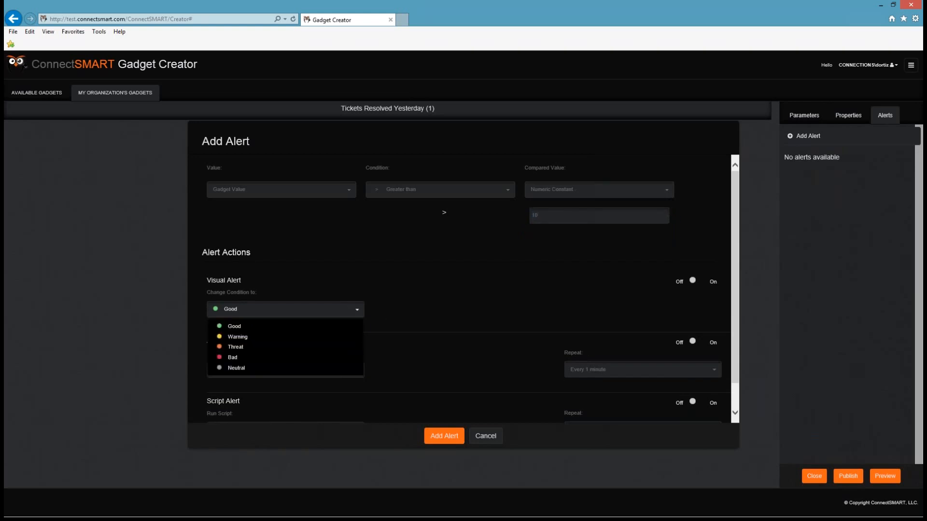
left_click(295, 359)
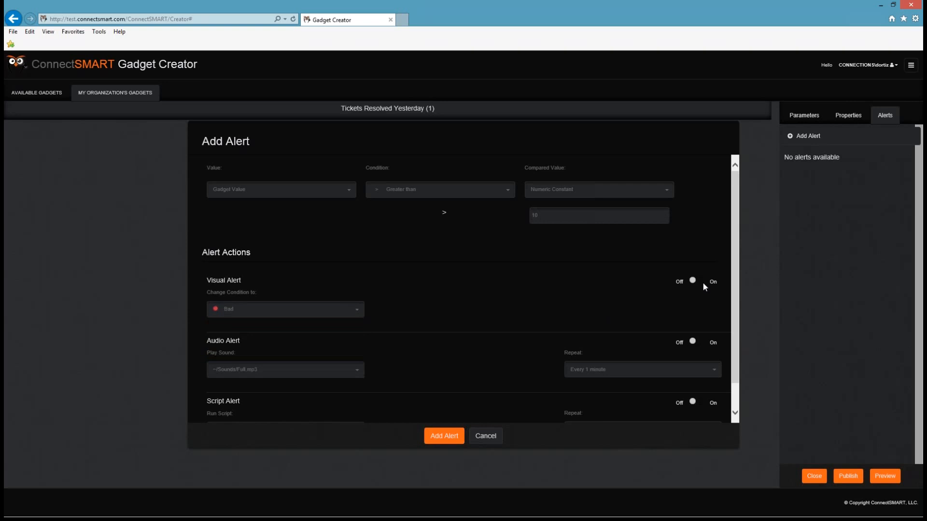
left_click(305, 316)
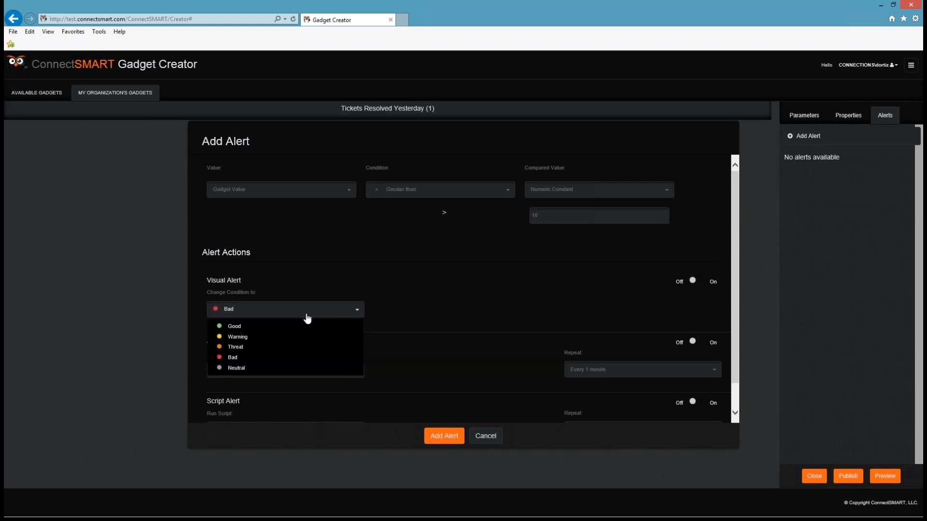
left_click(281, 327)
left_click(713, 283)
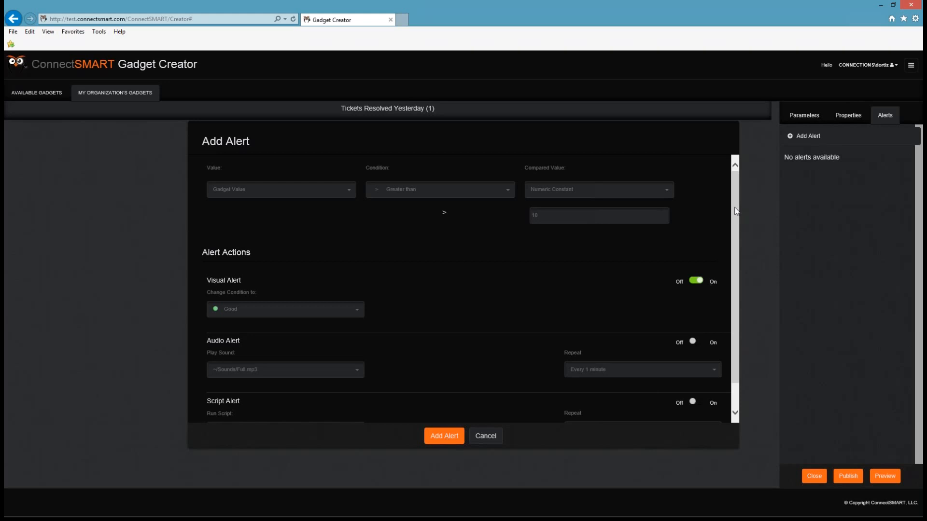
Examine the Audio Alert and Script Alert actions, then add the alert to the gadget.
scroll(345, 310, "down", 1)
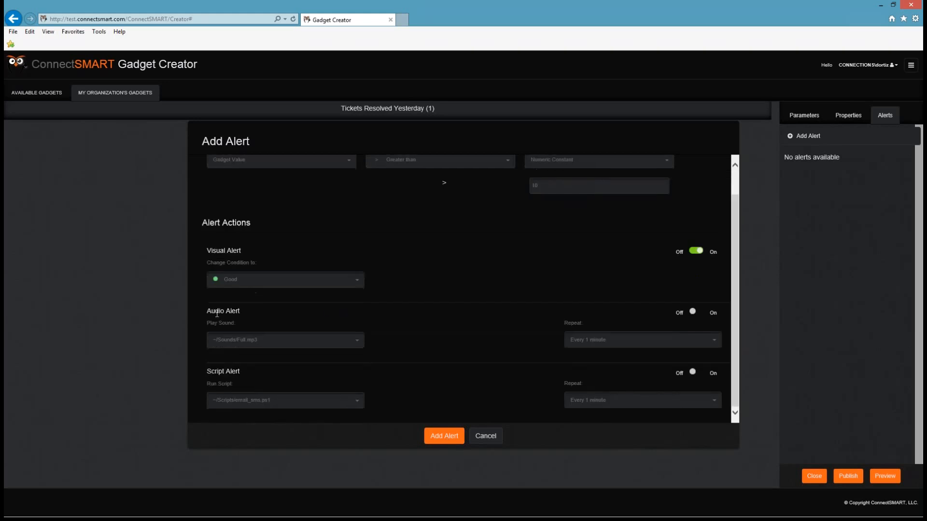
triple_click(243, 311)
triple_click(237, 371)
triple_click(247, 311)
triple_click(239, 374)
left_click(427, 389)
left_click(443, 436)
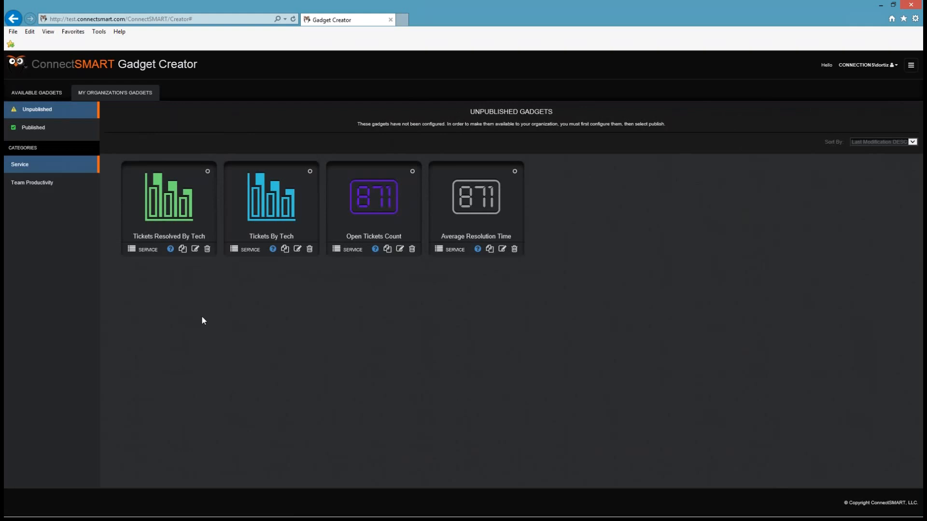
Open the unpublished Tickets Resolved By Tech gadget for editing and add the Boards parameter.
left_click(195, 250)
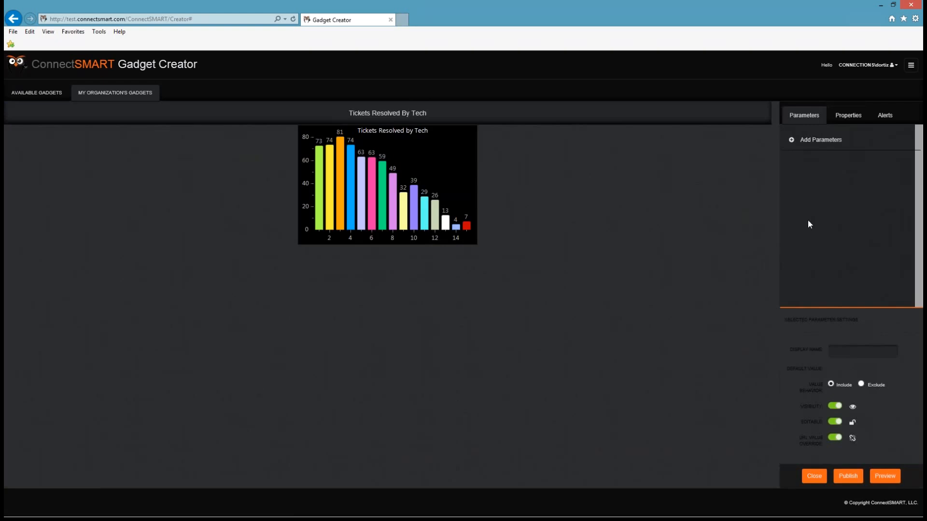
left_click(795, 143)
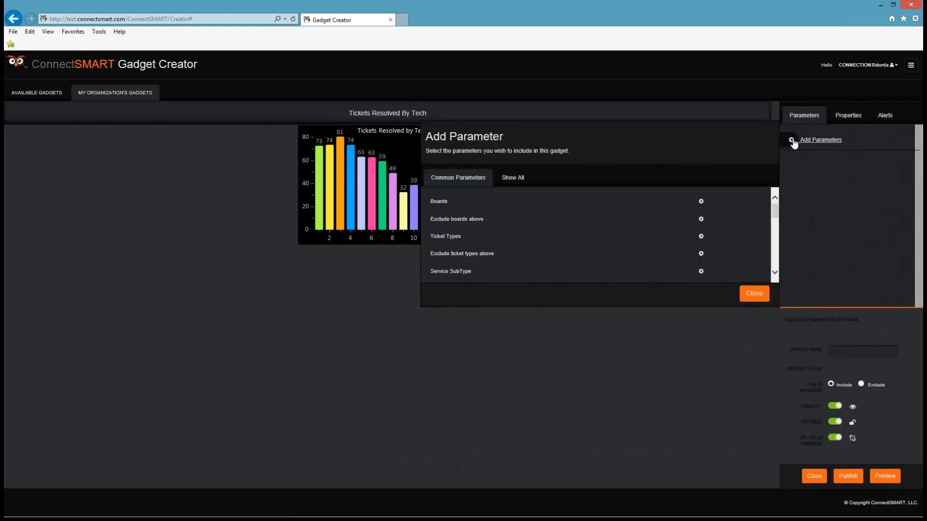
left_click(702, 203)
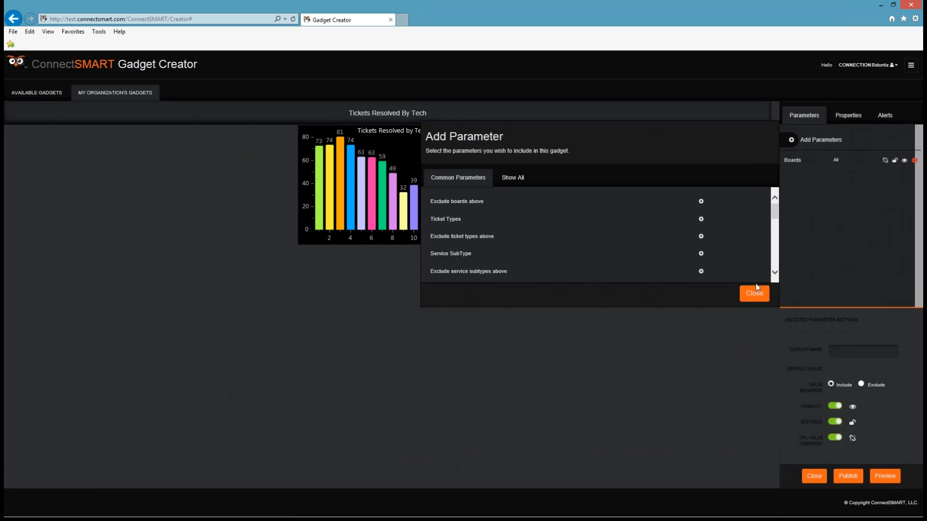
left_click(753, 292)
Set the Boards default value to the board starting with "ConnectSMART - He", then preview and publish the Tickets Resolved By Tech gadget.
left_click(834, 166)
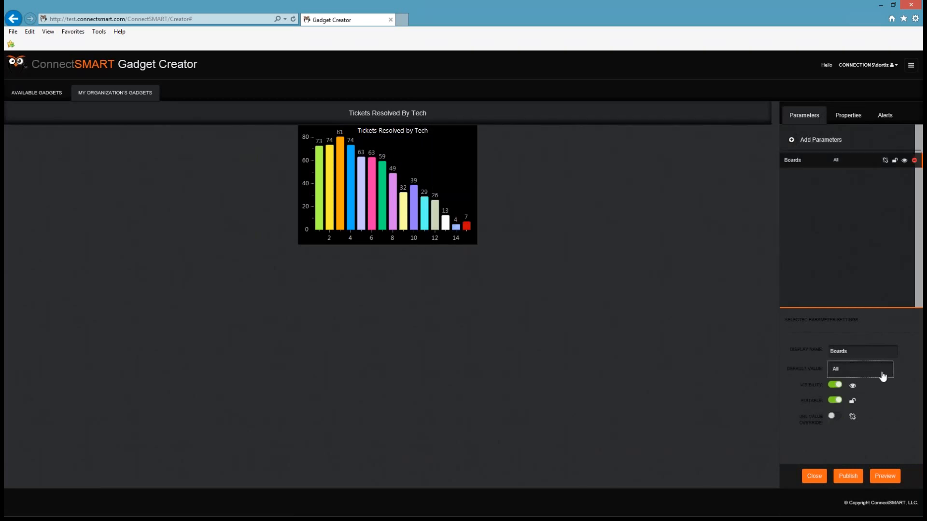
left_click(883, 371)
scroll(864, 410, "down", 10)
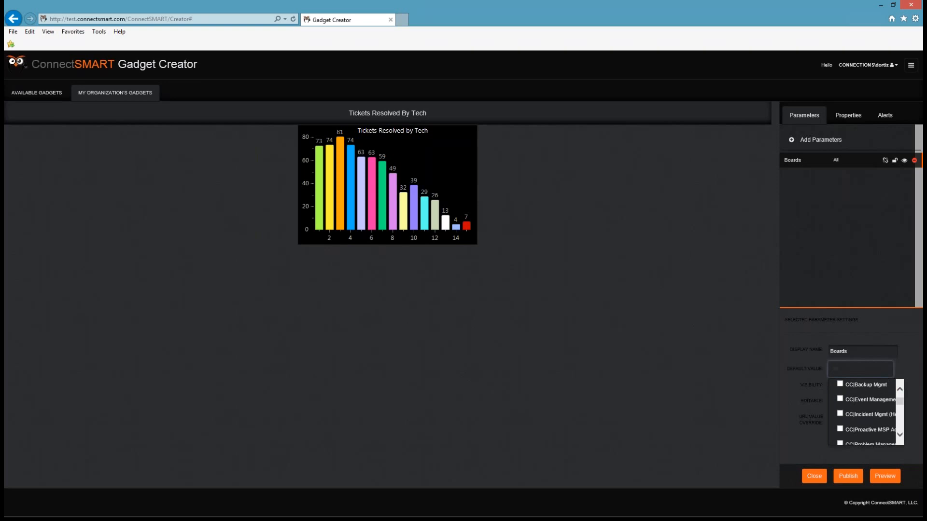
scroll(864, 410, "down", 4)
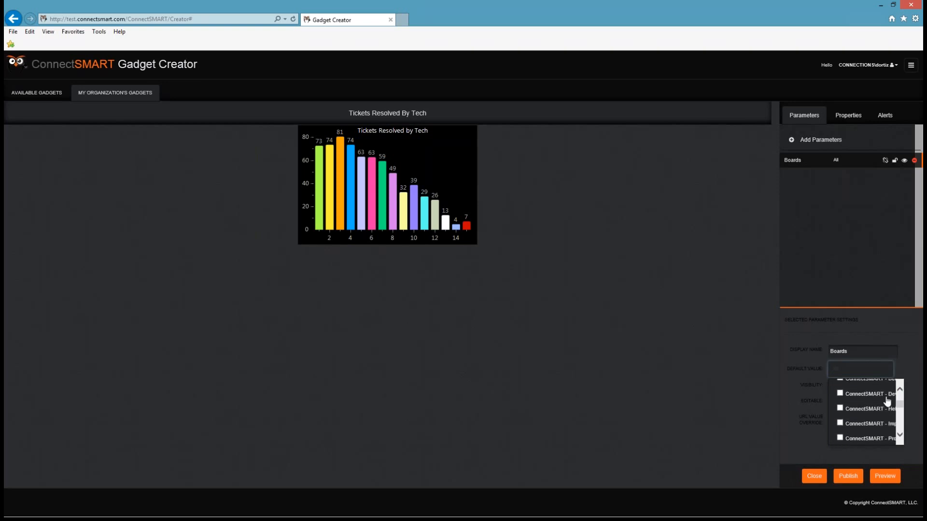
left_click(840, 408)
left_click(885, 476)
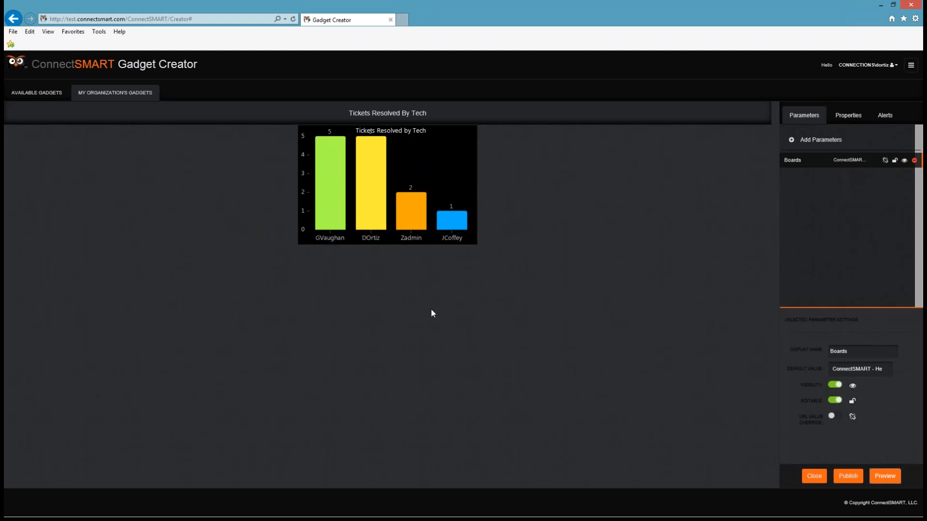
left_click(854, 480)
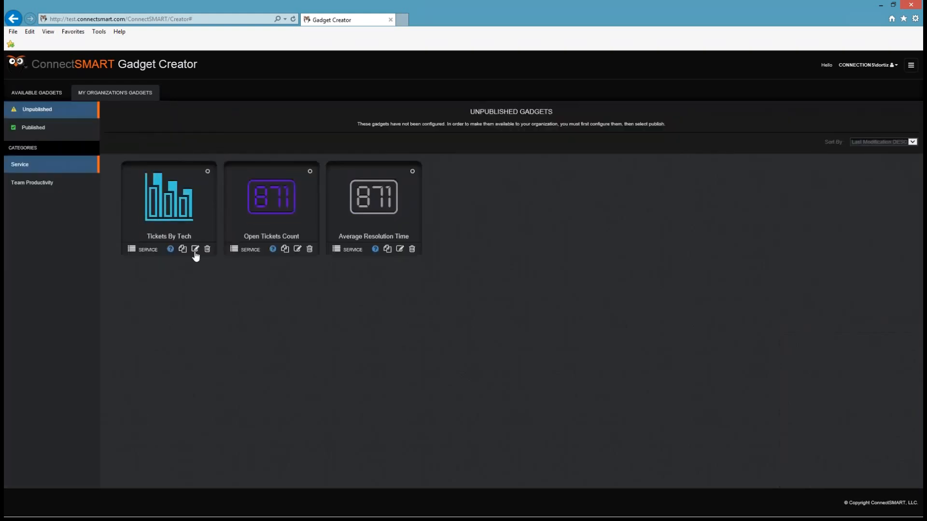
Open the unpublished Tickets By Tech gadget for editing and add the Boards and Resources parameters.
left_click(196, 251)
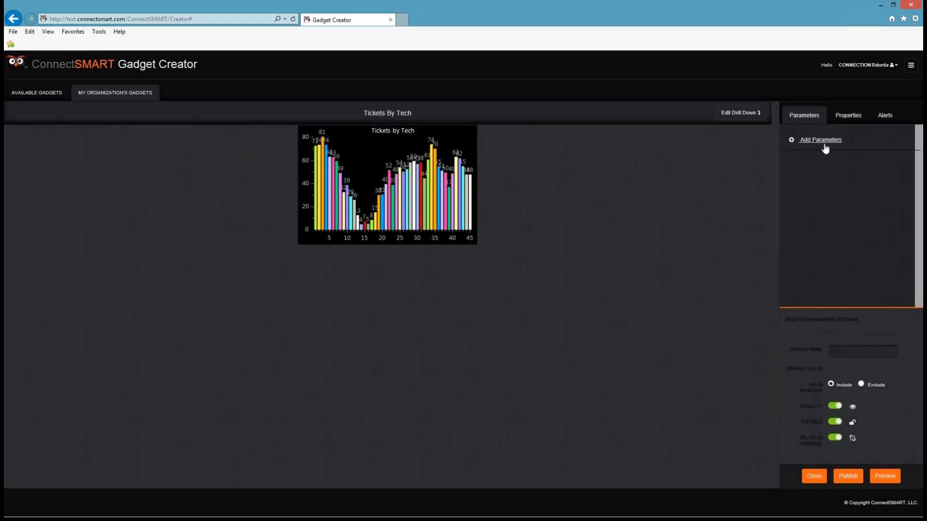
left_click(791, 144)
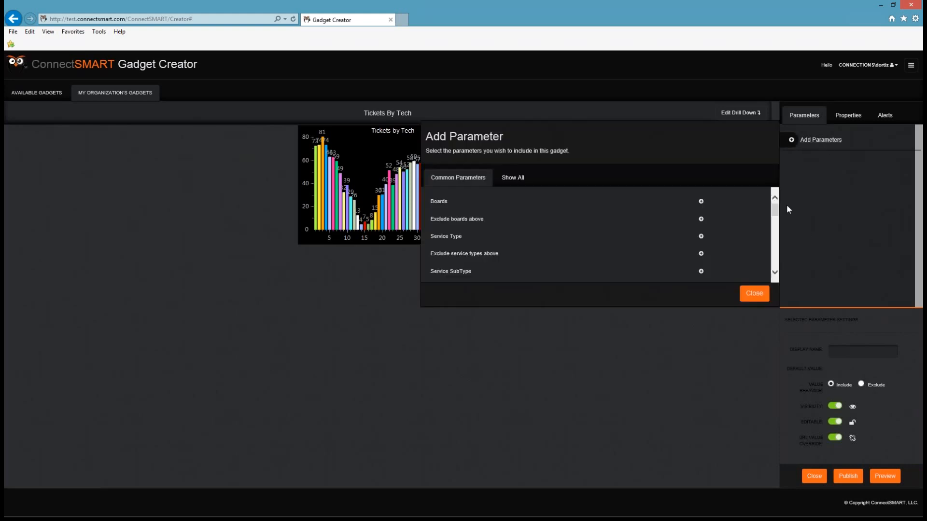
left_click(701, 202)
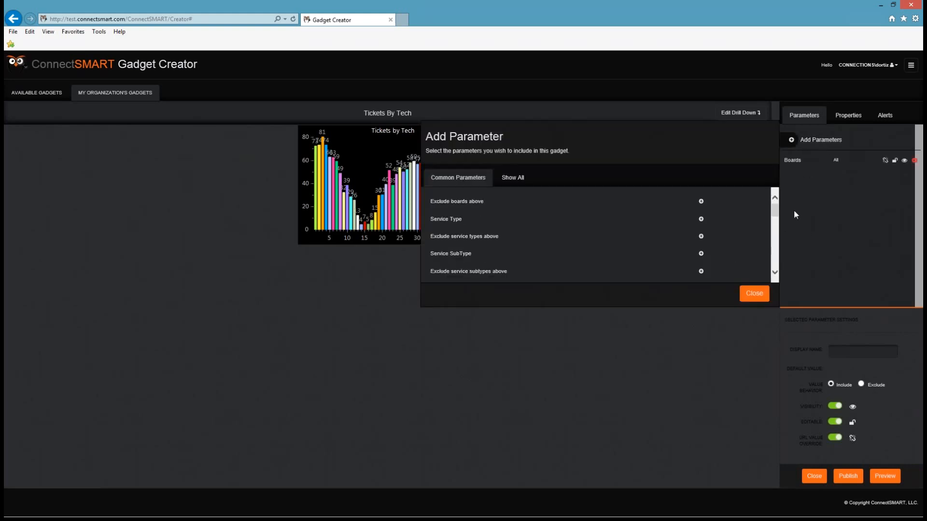
left_click(775, 274)
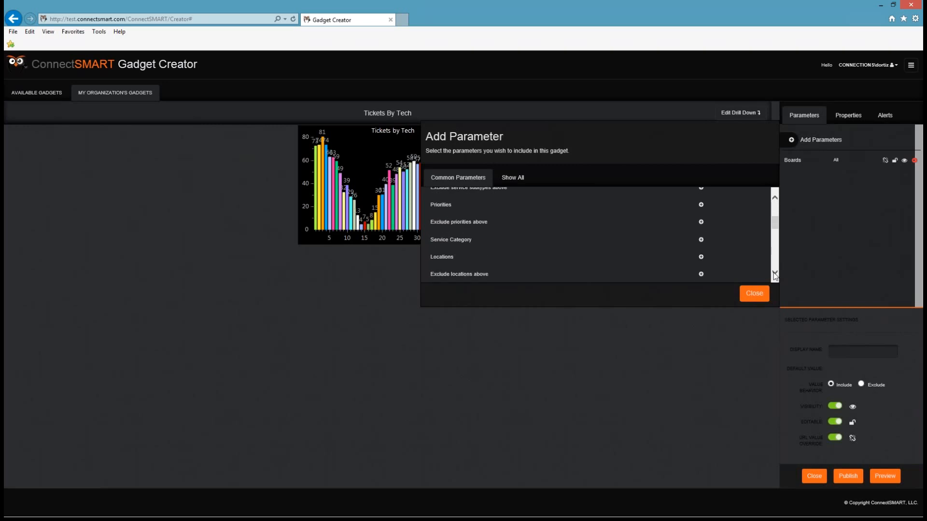
left_click(775, 274)
left_click(775, 275)
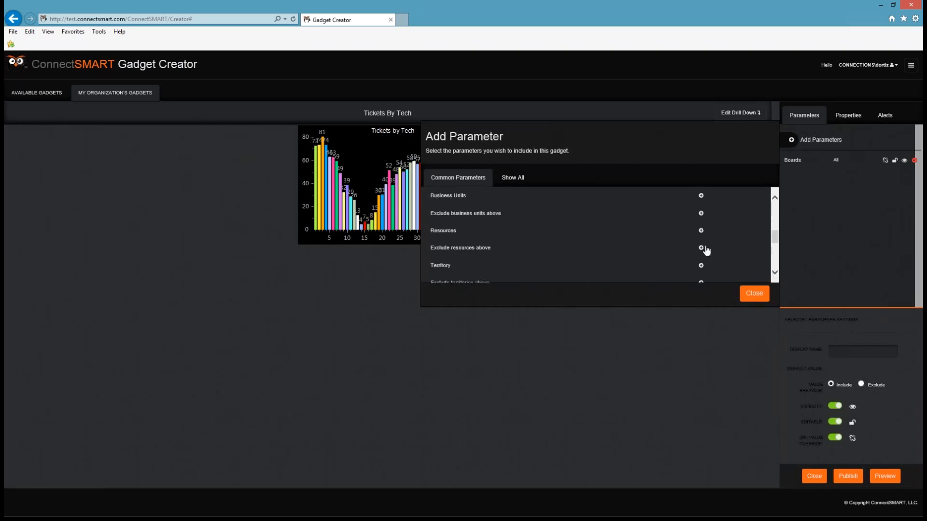
left_click(701, 231)
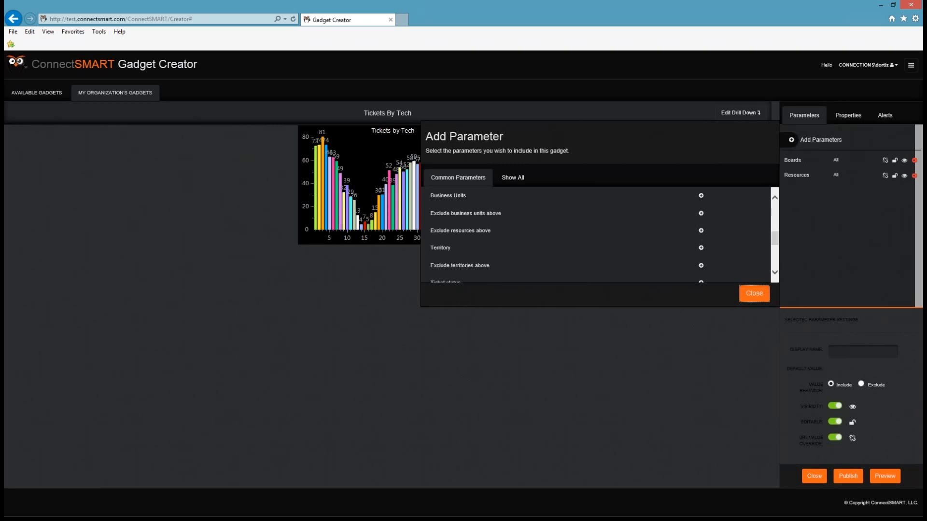
left_click(754, 293)
Set the default value of the Tickets By Tech gadget's Boards parameter to the board starting with "ConnectSMART - He".
left_click(832, 160)
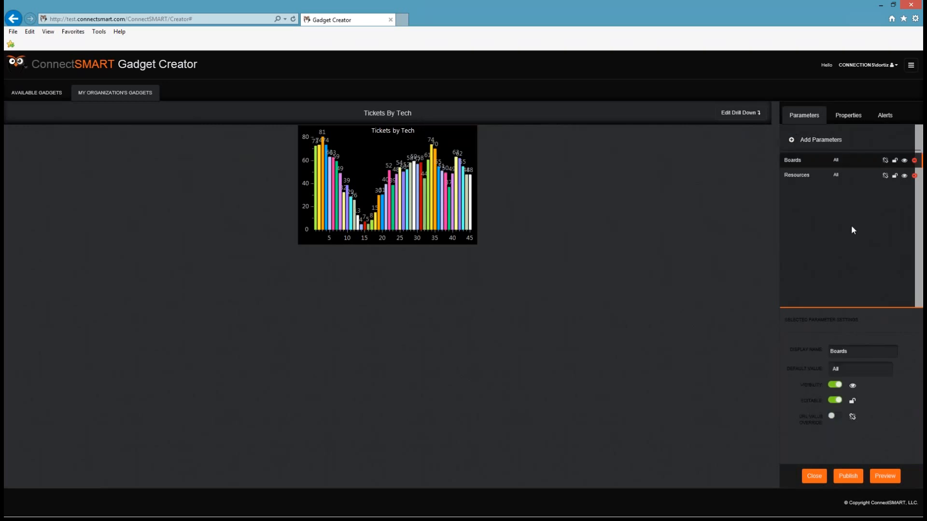
left_click(893, 373)
scroll(873, 408, "down", 1)
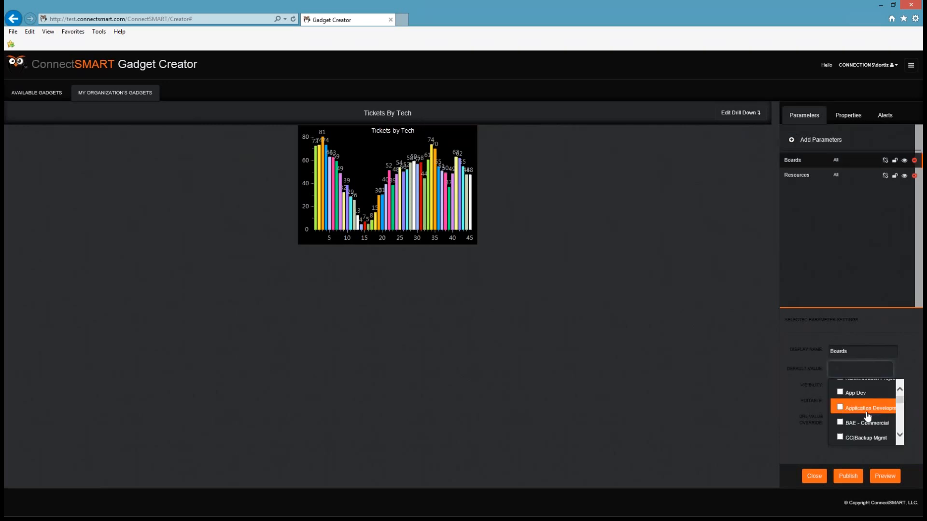
scroll(868, 419, "down", 4)
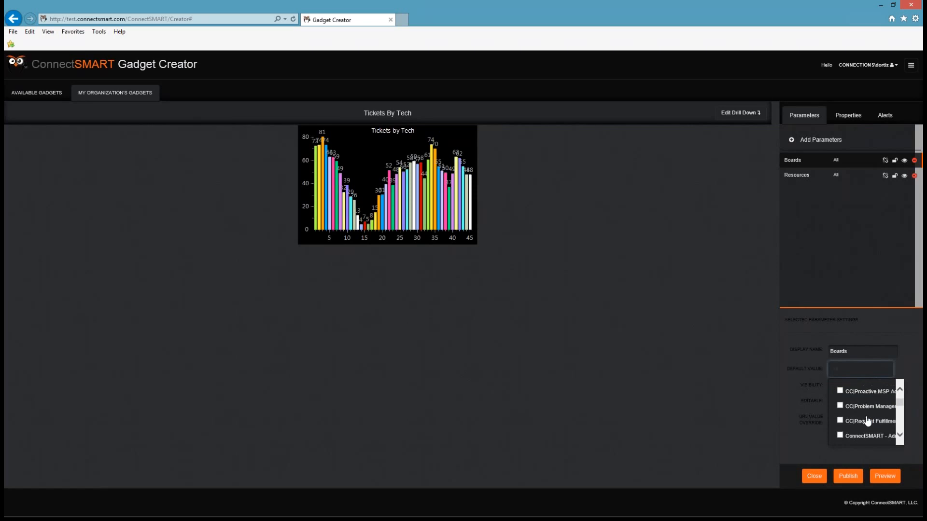
scroll(867, 420, "down", 1)
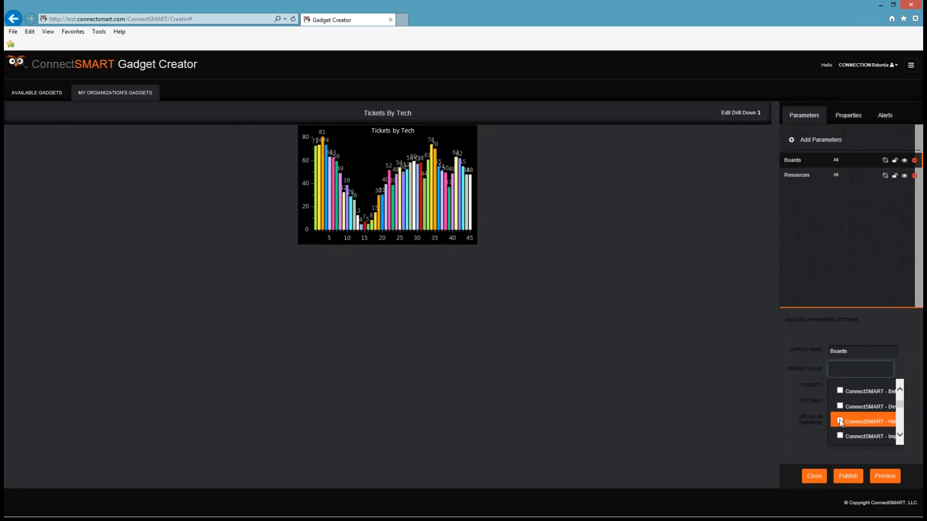
left_click(841, 422)
left_click(812, 287)
Select the signed-in user's own technician account as a default value of the Resources parameter.
left_click(846, 183)
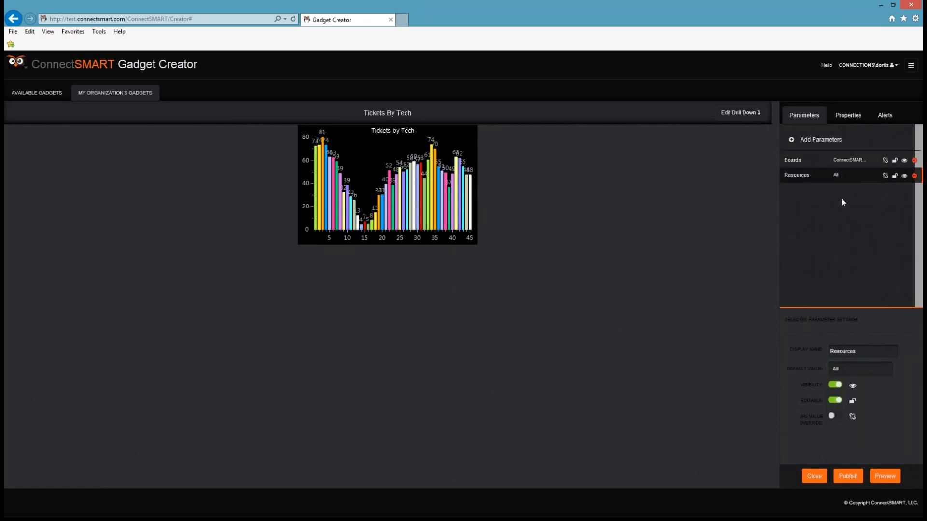
left_click(883, 376)
scroll(877, 425, "up", 5)
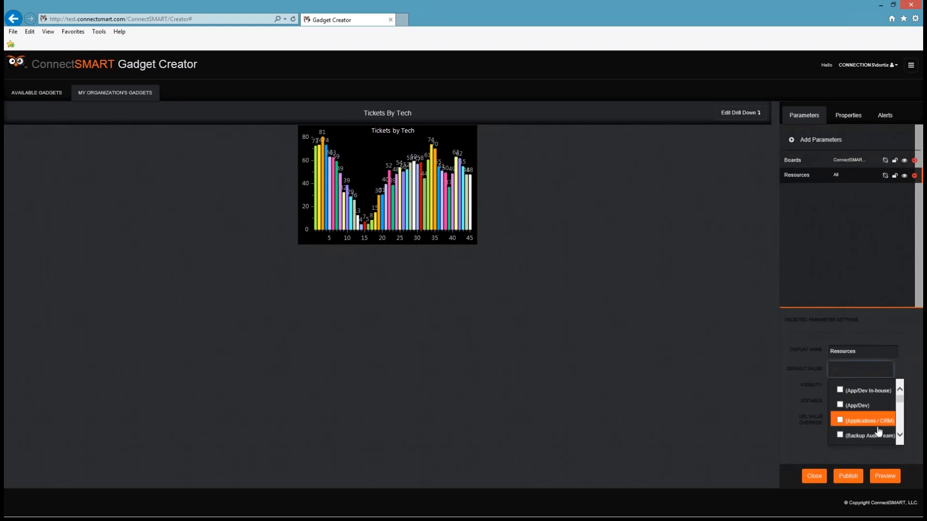
scroll(877, 420, "up", 5)
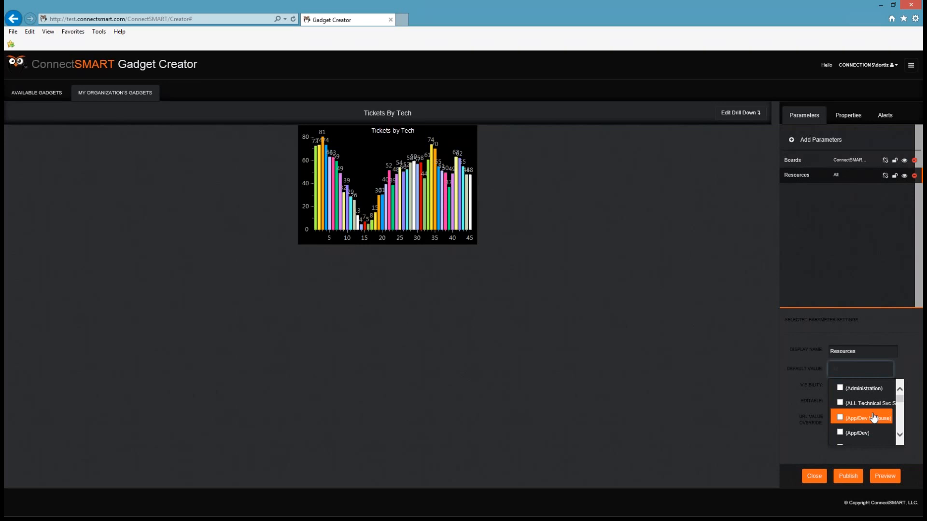
scroll(868, 406, "down", 4)
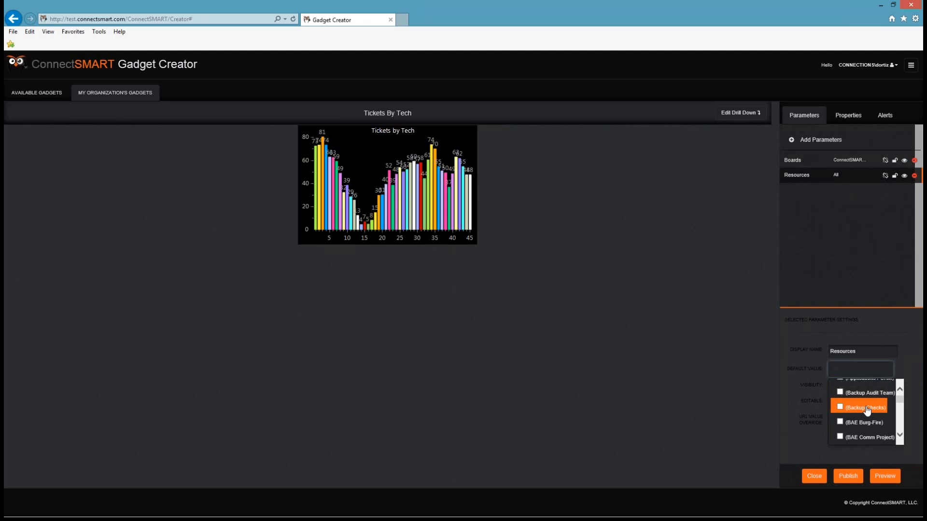
scroll(867, 408, "down", 2)
scroll(892, 400, "down", 1)
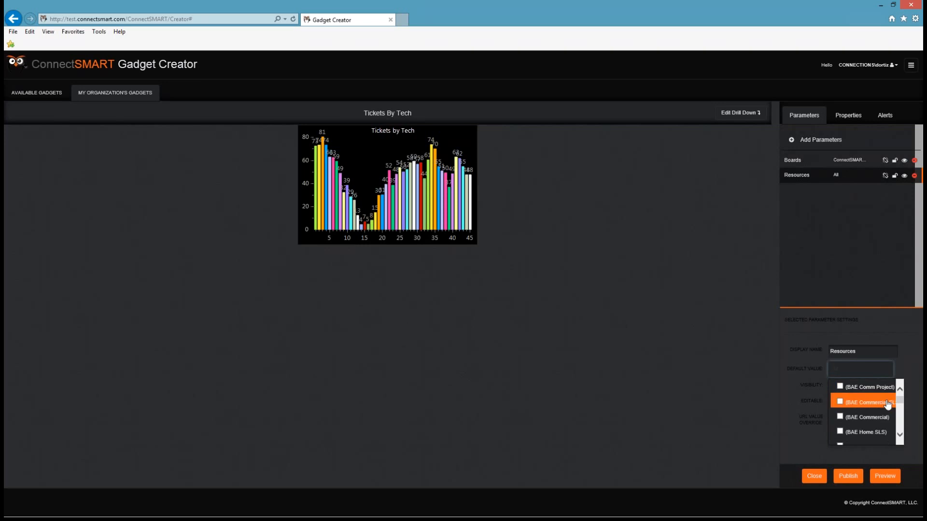
scroll(868, 407, "down", 3)
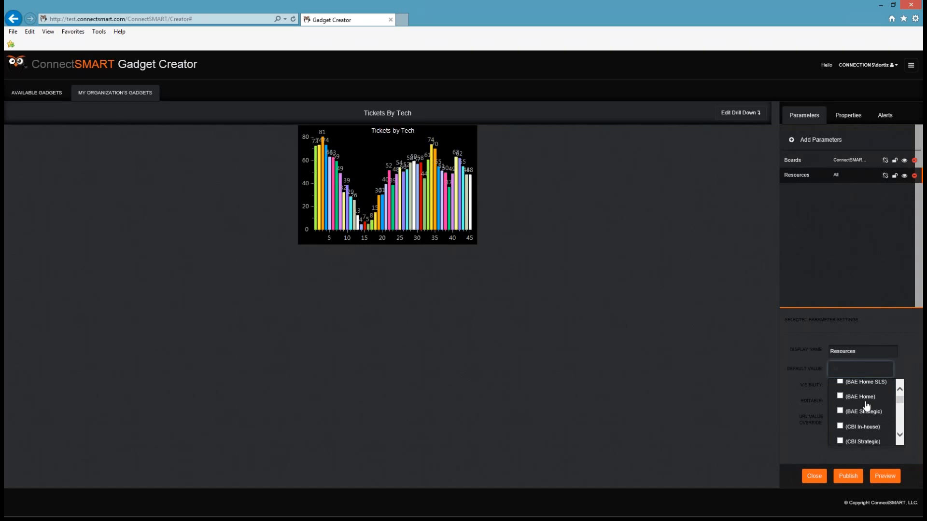
scroll(874, 408, "down", 4)
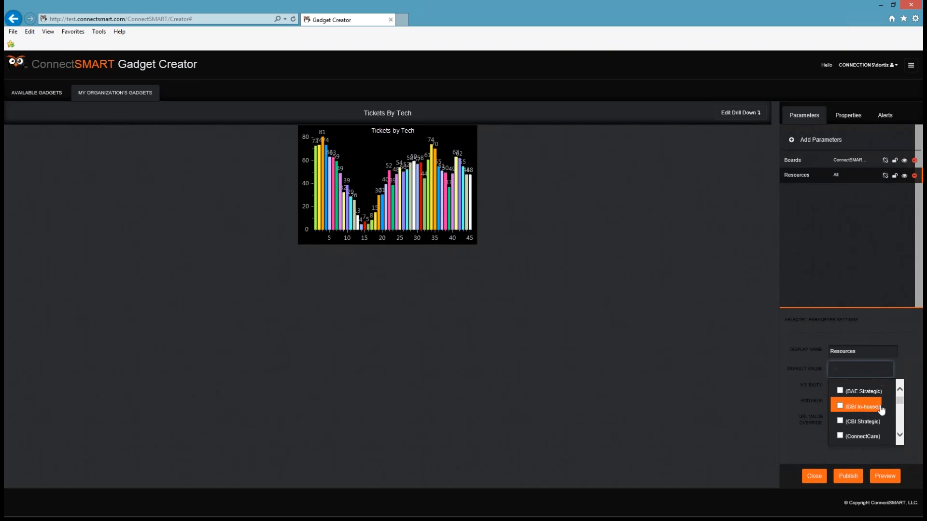
scroll(882, 409, "down", 6)
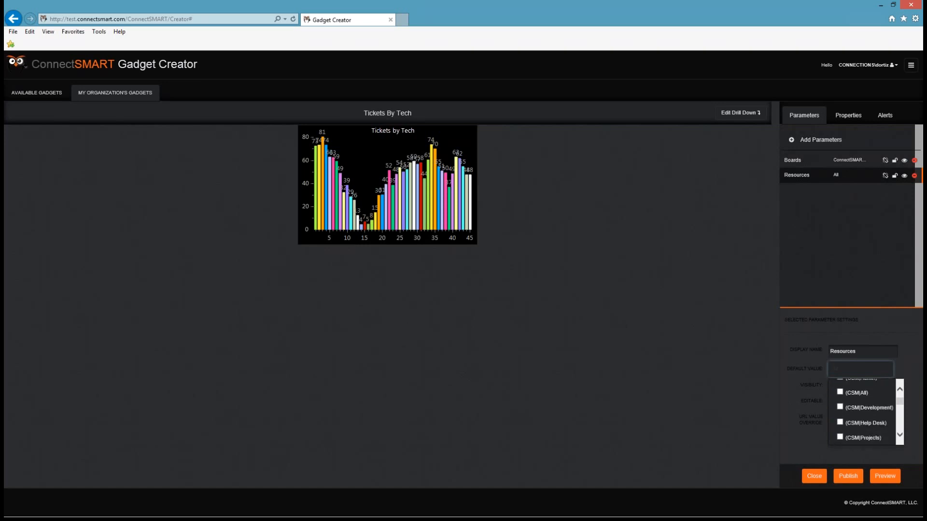
scroll(880, 404, "down", 5)
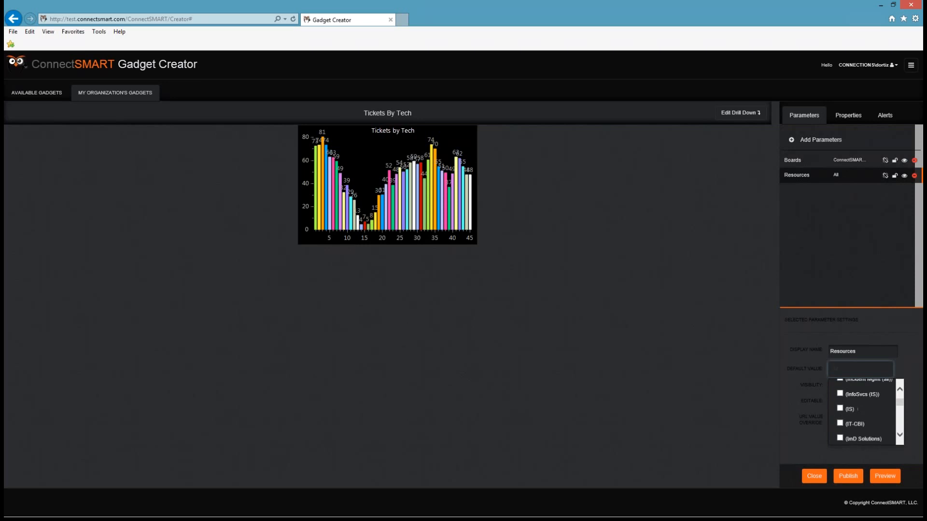
scroll(864, 410, "down", 8)
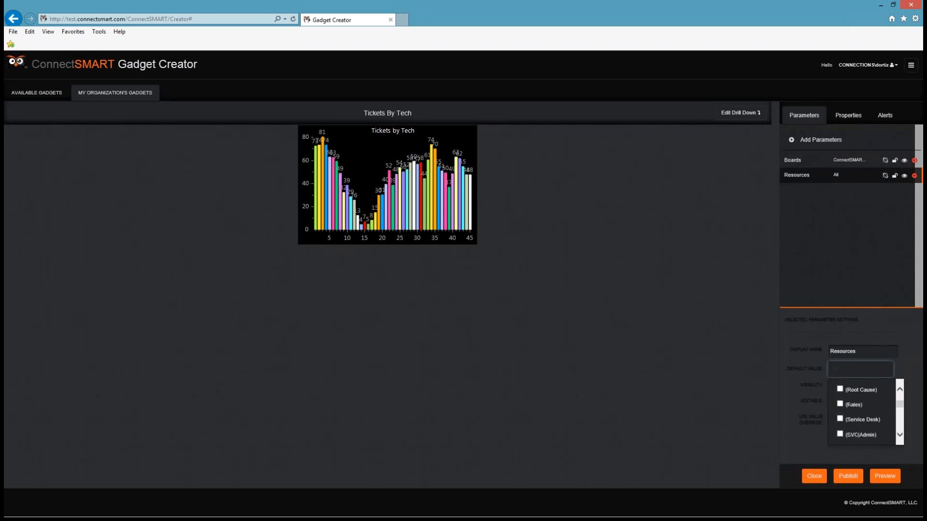
scroll(880, 408, "down", 6)
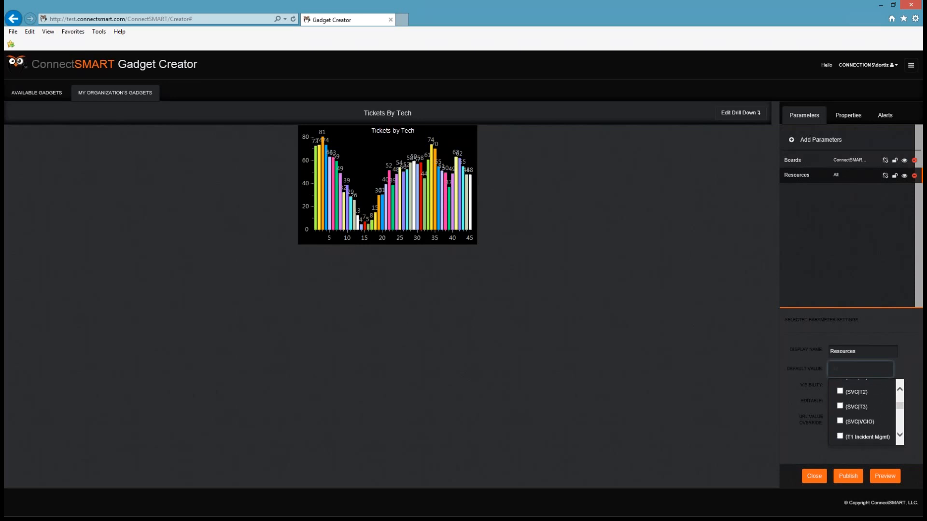
scroll(879, 409, "down", 5)
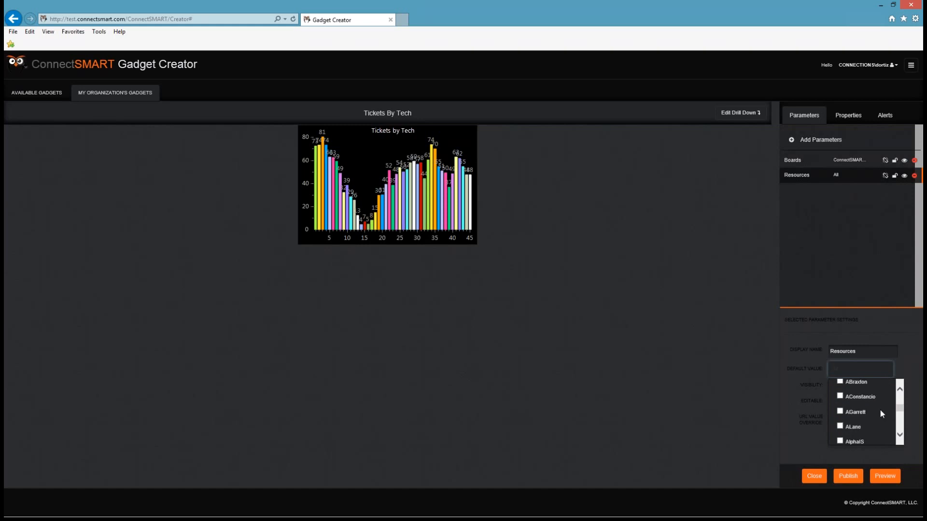
scroll(879, 410, "down", 5)
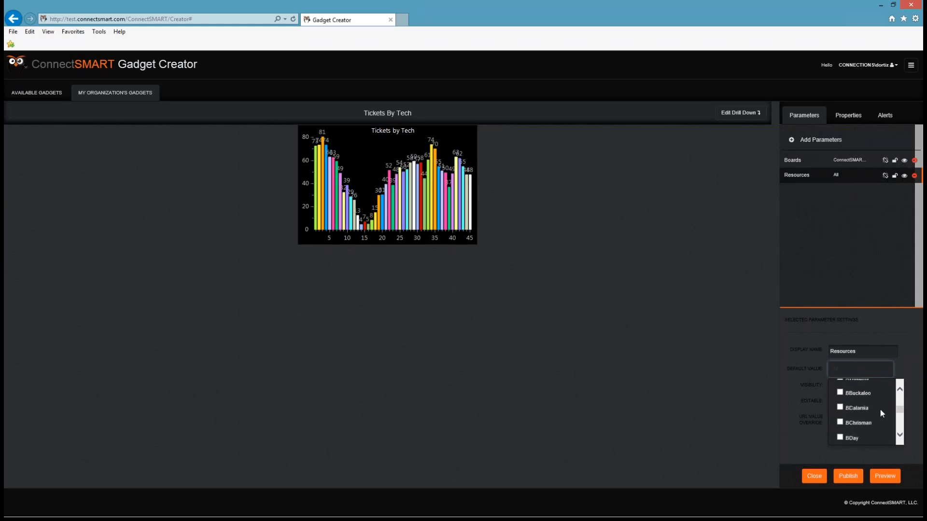
scroll(880, 410, "down", 5)
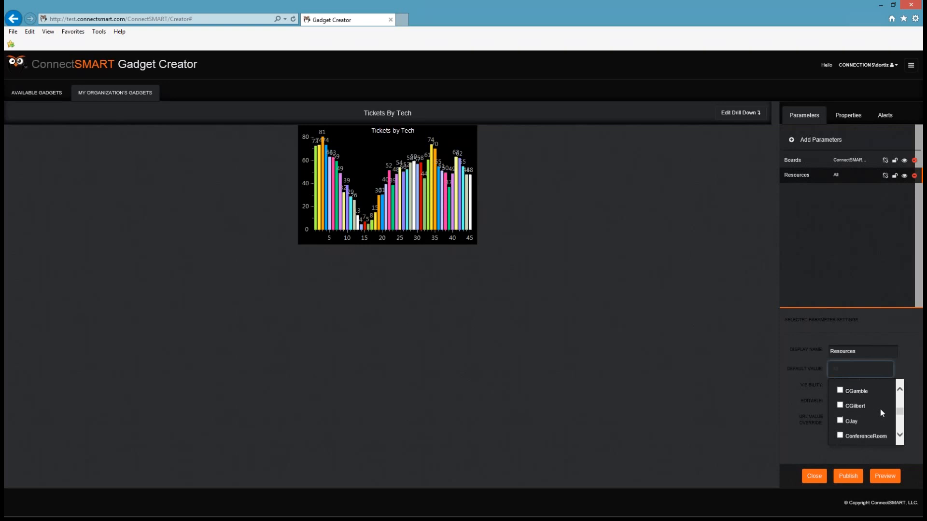
scroll(878, 412, "down", 5)
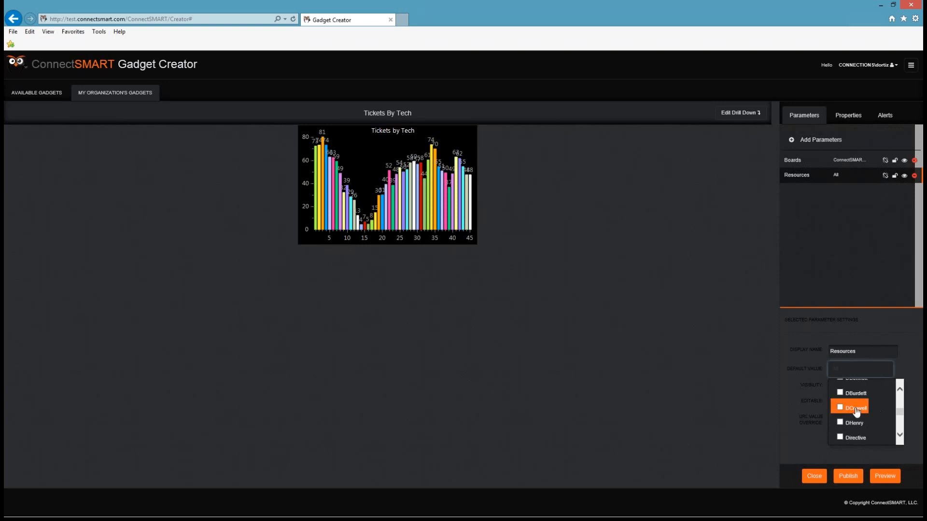
scroll(878, 409, "up", 5)
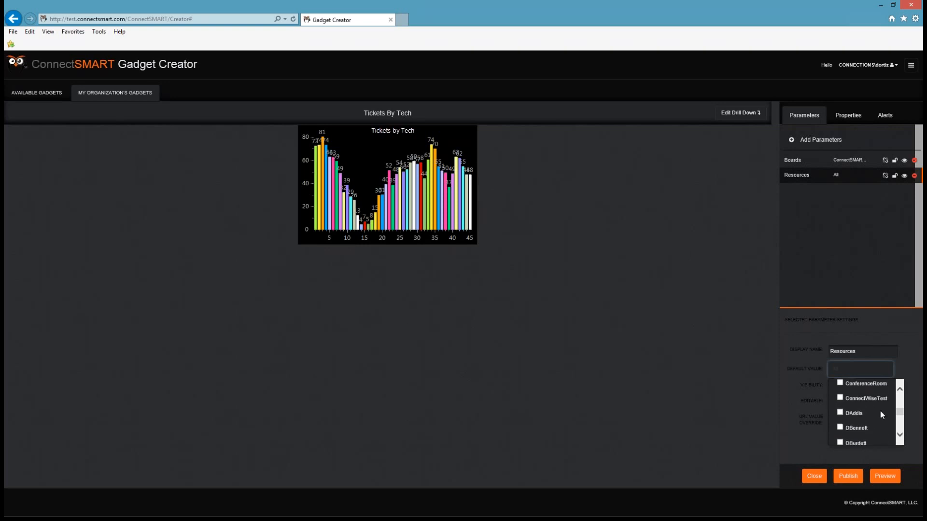
scroll(882, 413, "up", 3)
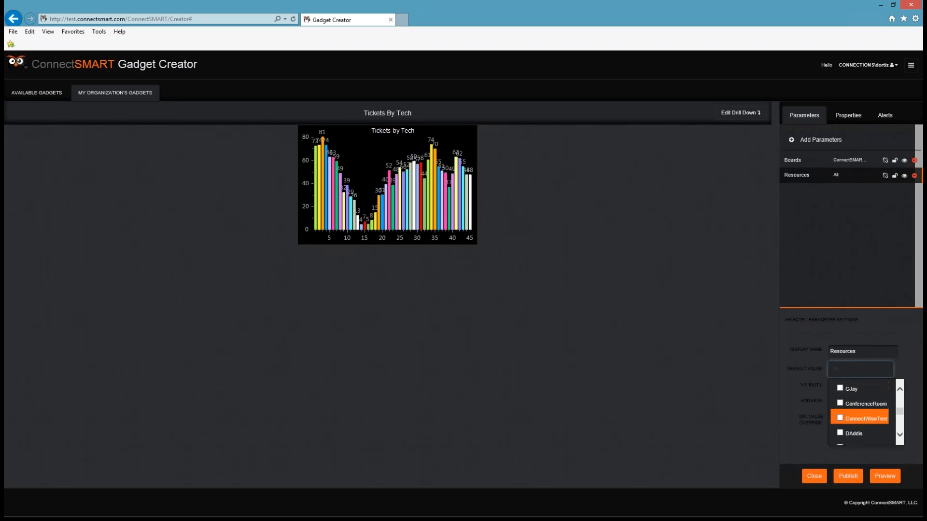
scroll(881, 412, "down", 5)
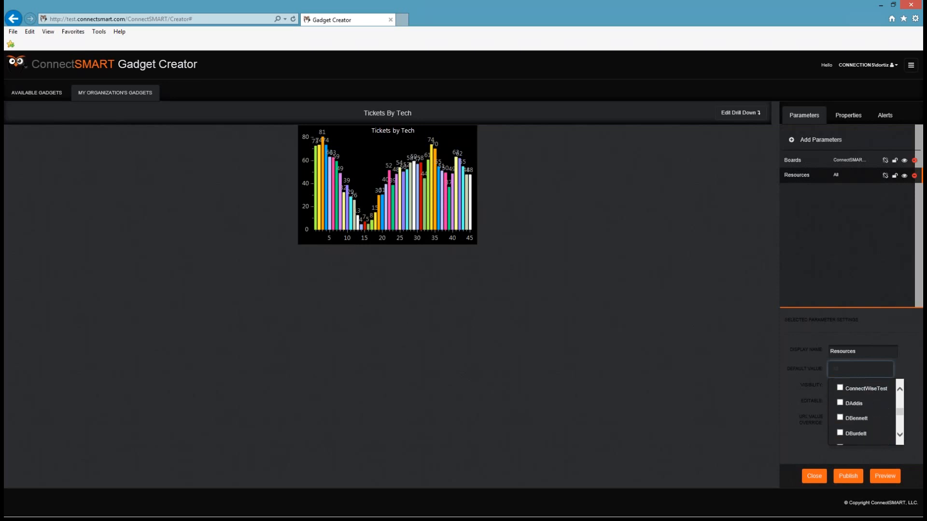
scroll(880, 413, "down", 5)
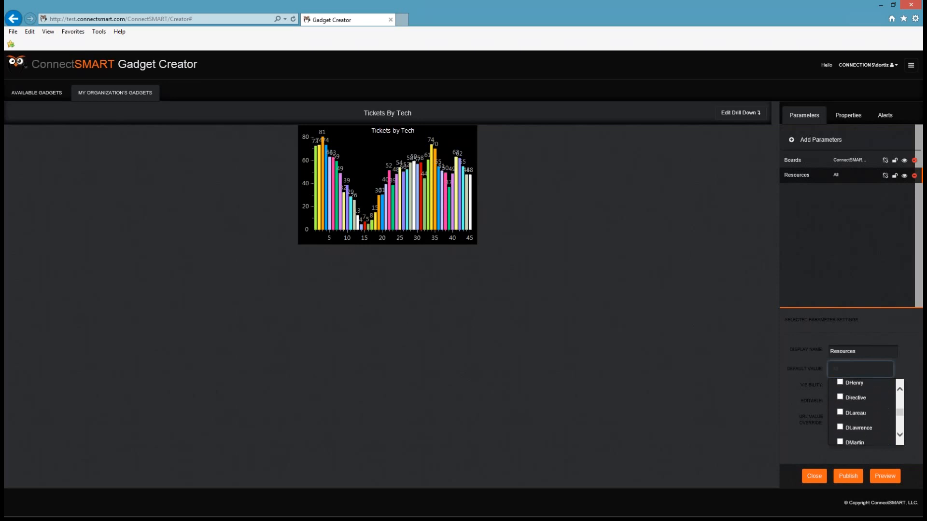
left_click(875, 416)
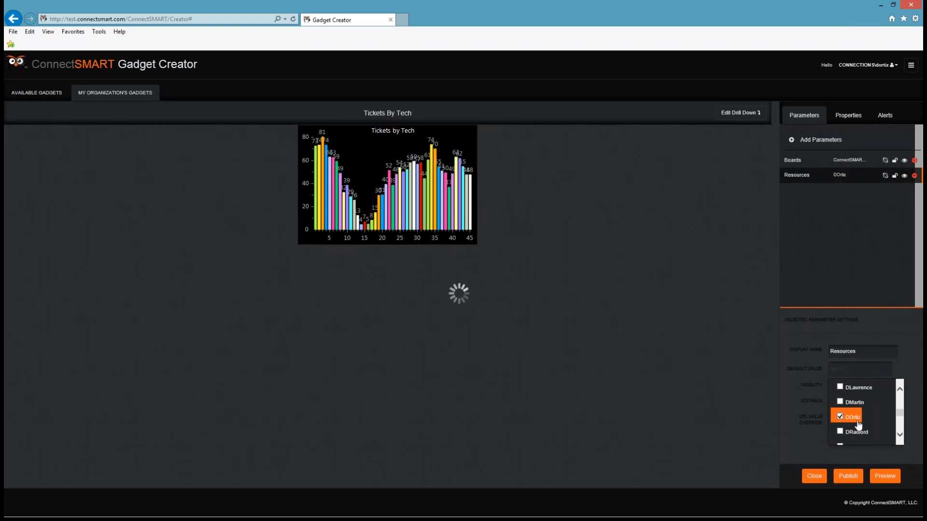
Add two more technicians, one under G and one under E, to the Resources default value, then preview the gadget.
scroll(874, 416, "down", 2)
scroll(874, 414, "down", 8)
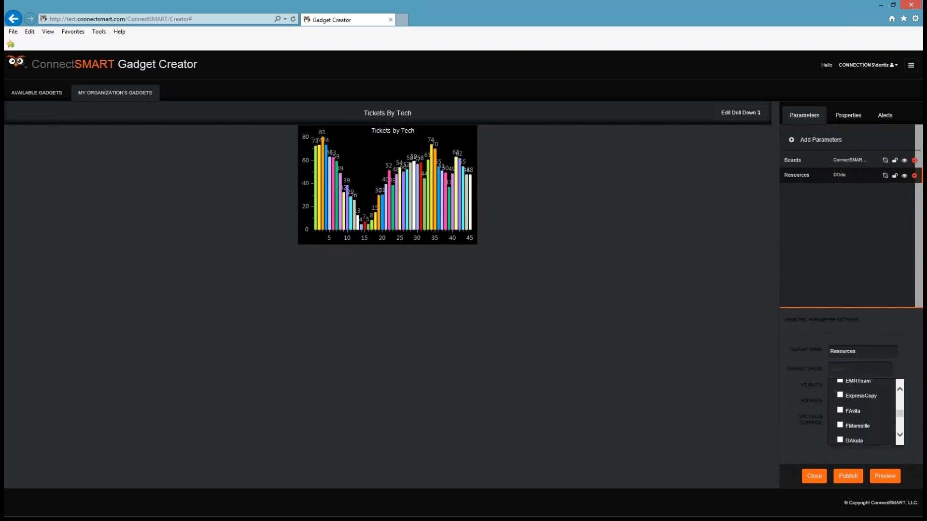
scroll(867, 413, "down", 2)
scroll(849, 433, "down", 3)
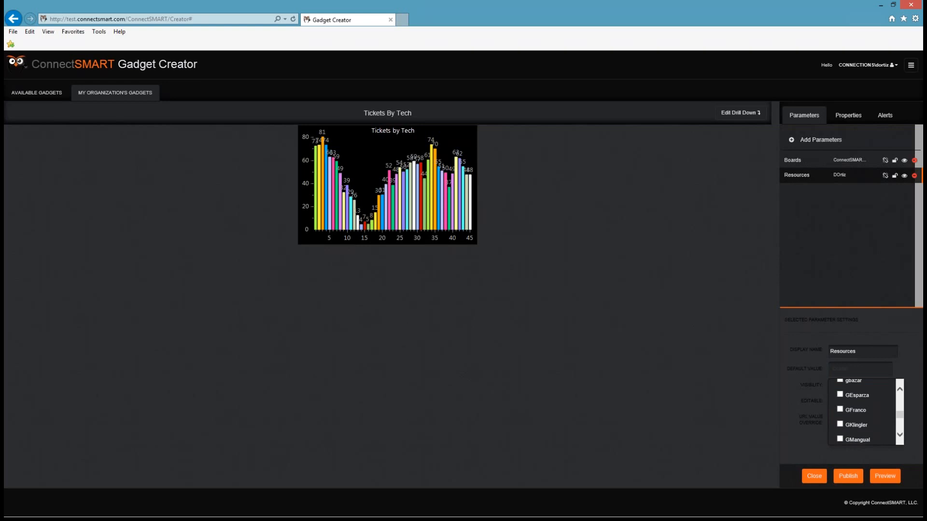
left_click(848, 433)
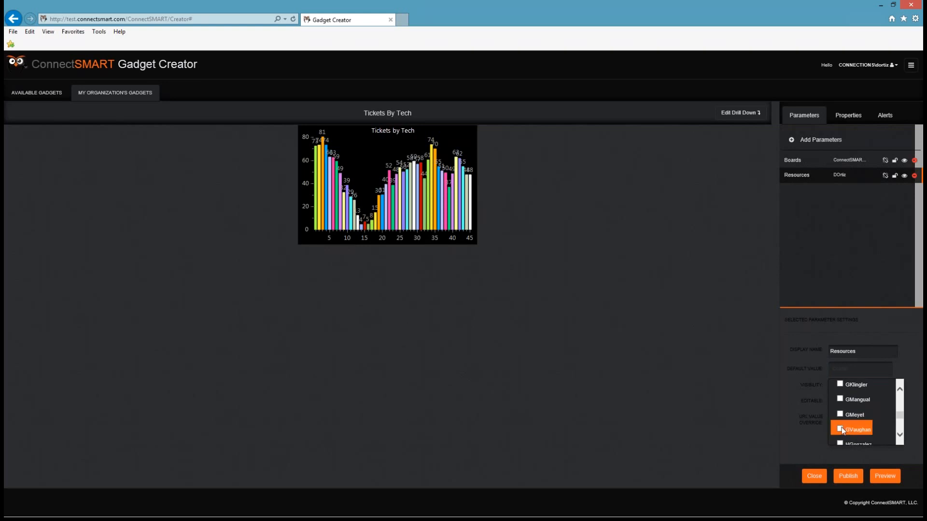
scroll(880, 404, "down", 3)
scroll(886, 413, "up", 8)
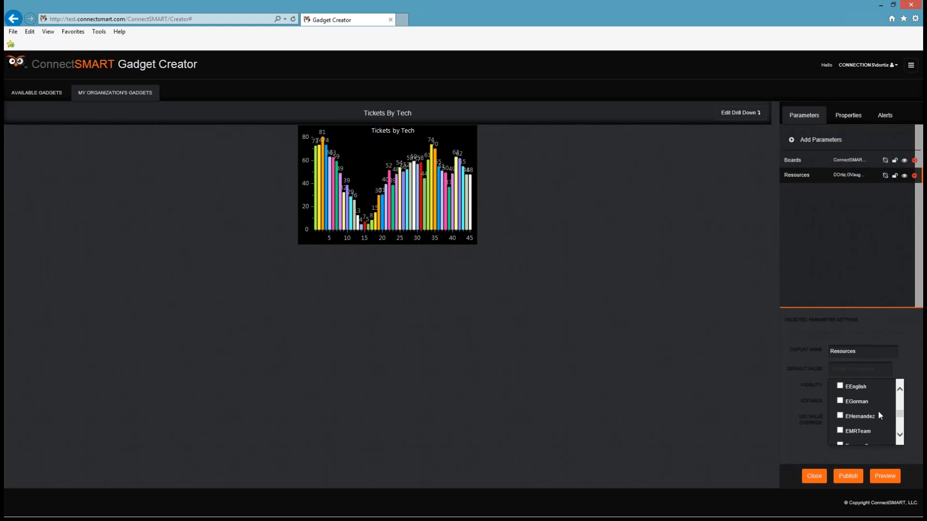
left_click(852, 400)
left_click(796, 451)
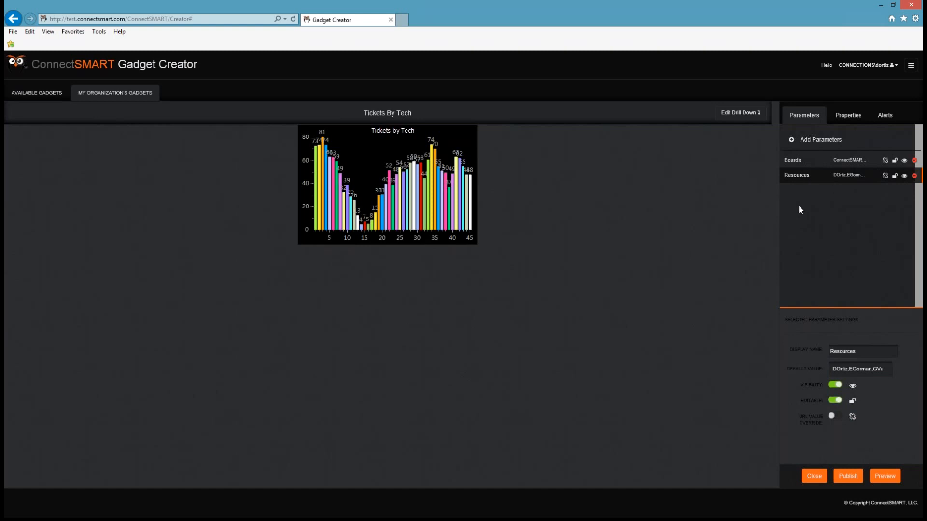
left_click(890, 480)
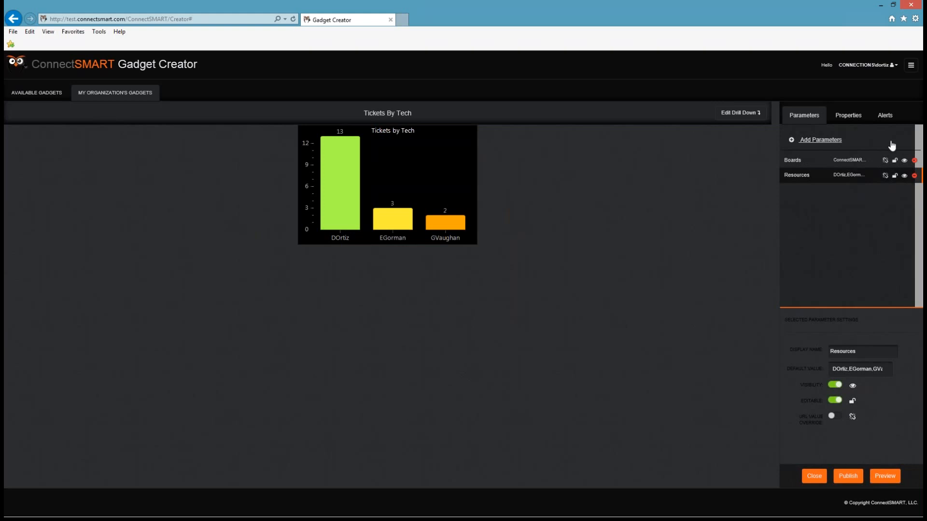
Toggle the Boards parameter's editable and visibility settings, then publish the Tickets By Tech gadget.
left_click(895, 161)
left_click(896, 162)
left_click(904, 161)
left_click(904, 161)
left_click(894, 162)
left_click(896, 160)
left_click(904, 161)
left_click(857, 478)
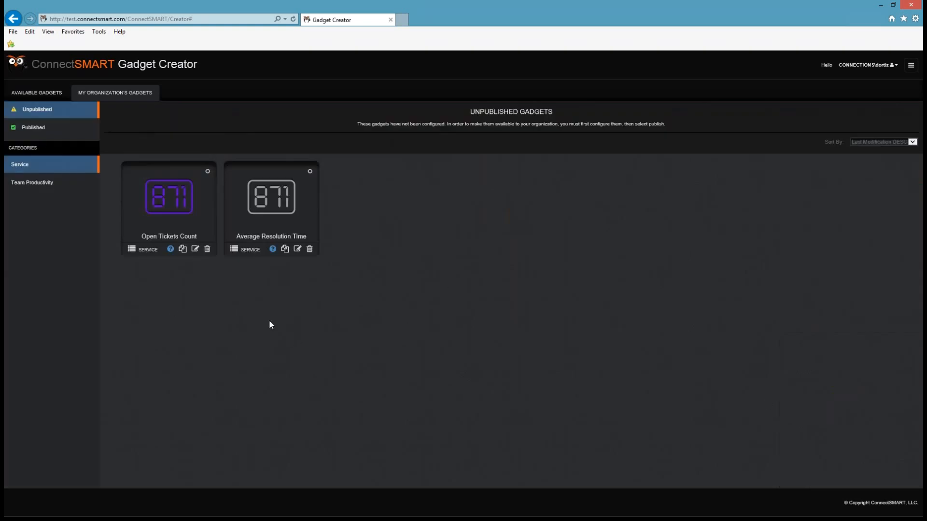
Open the unpublished Open Tickets Count gadget for editing and add the Boards and Ticket Status parameters.
left_click(196, 253)
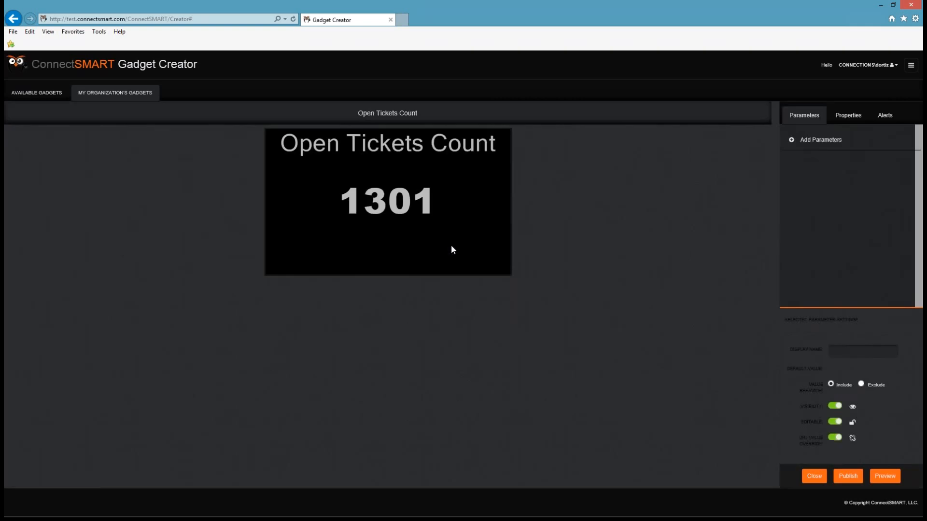
left_click(820, 140)
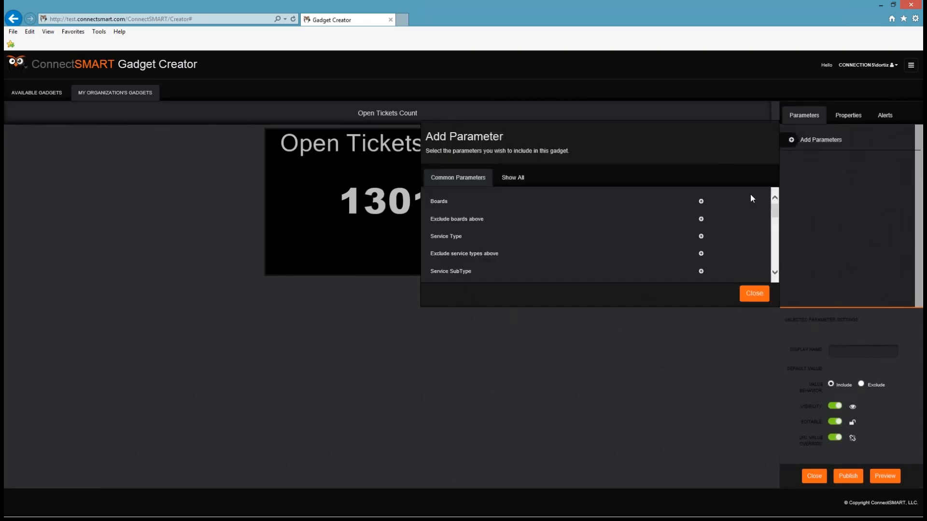
left_click(701, 202)
mouse_move(773, 218)
left_mouse_down()
mouse_move(775, 259)
mouse_move(774, 227)
left_mouse_up()
left_click(701, 251)
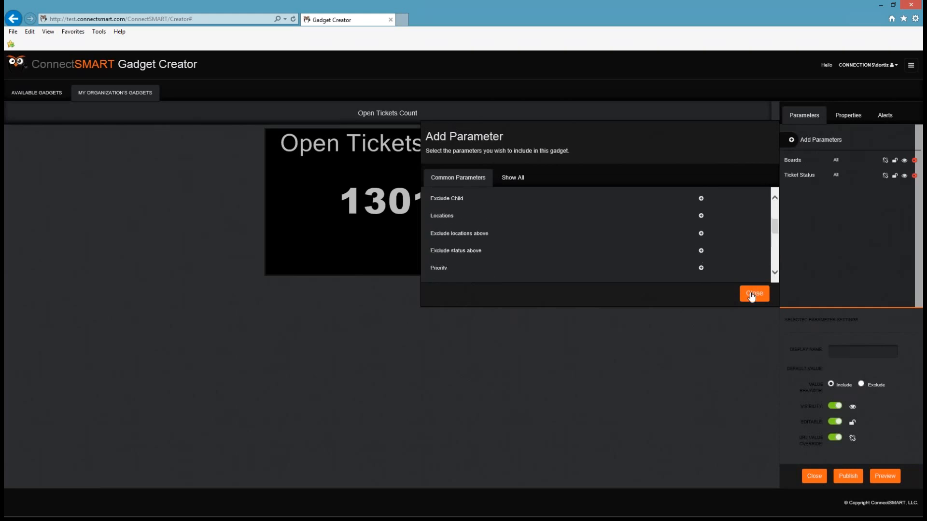
left_click(755, 294)
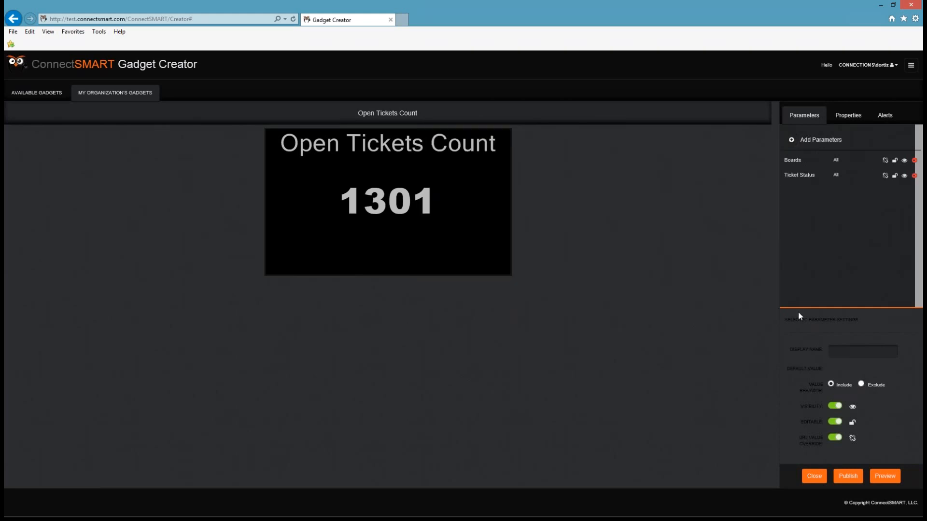
Set the default value of the Open Tickets Count gadget's Boards parameter to the board starting with "ConnectSMART - He".
left_click(798, 163)
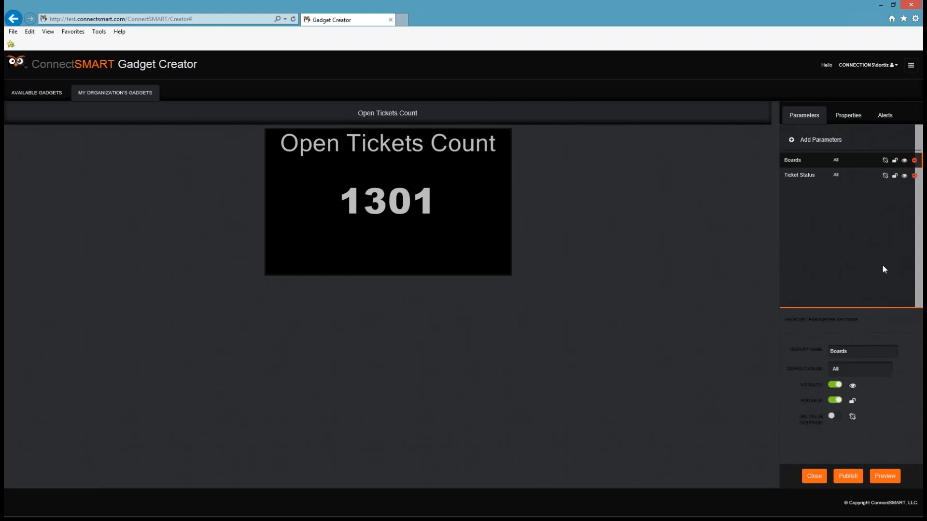
left_click(886, 374)
scroll(878, 409, "down", 4)
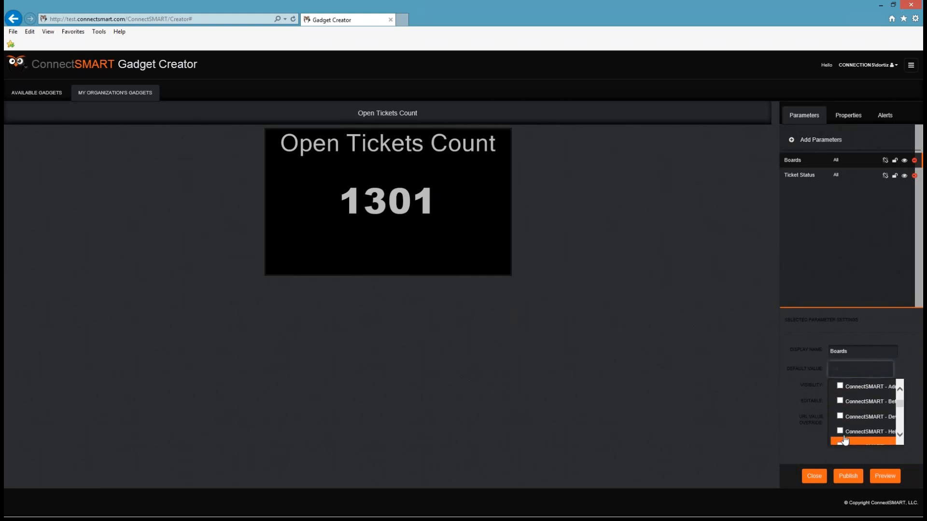
left_click(831, 436)
Set the default value of the Ticket Status parameter to New and preview the Open Tickets Count gadget.
left_click(830, 176)
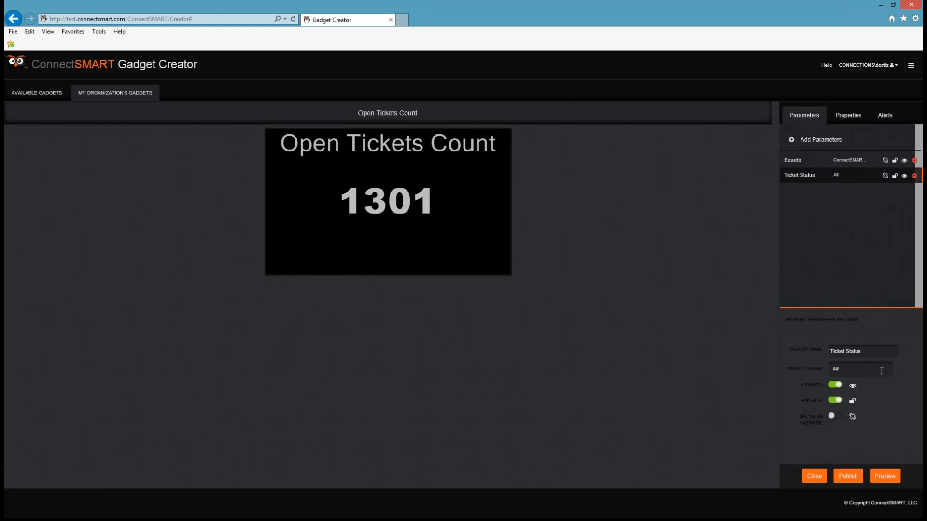
left_click(887, 375)
scroll(874, 406, "down", 5)
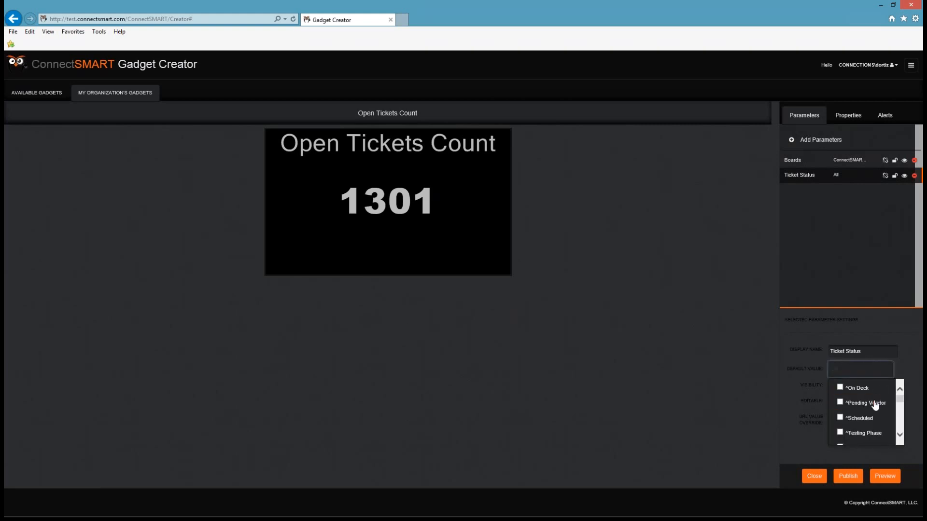
scroll(876, 404, "down", 6)
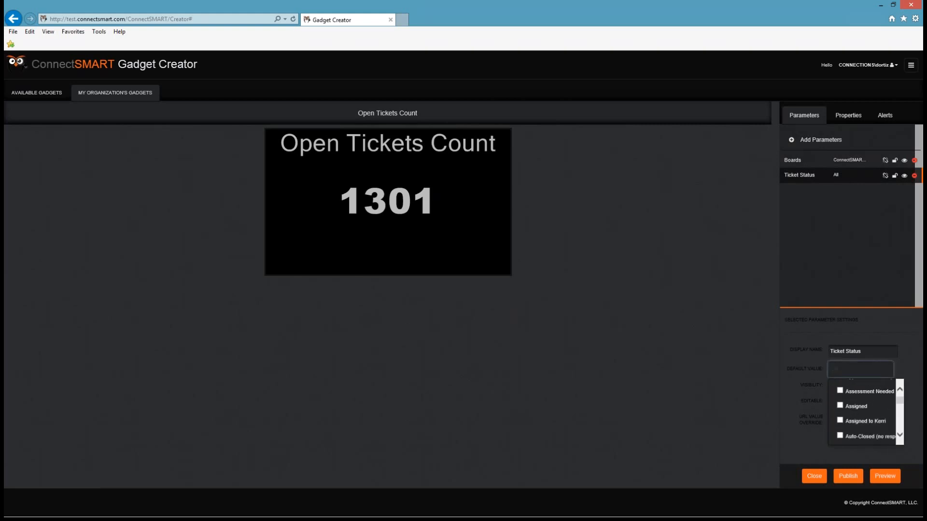
scroll(907, 411, "down", 8)
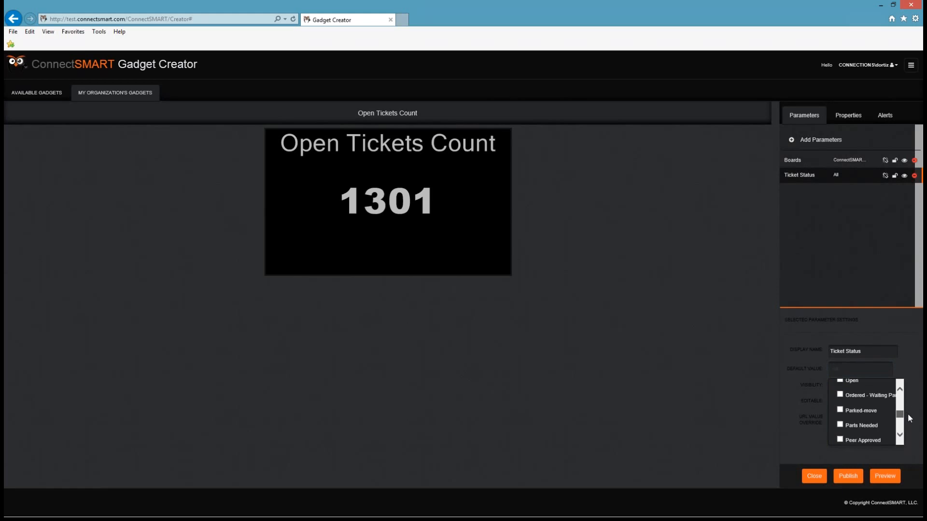
scroll(860, 422, "up", 3)
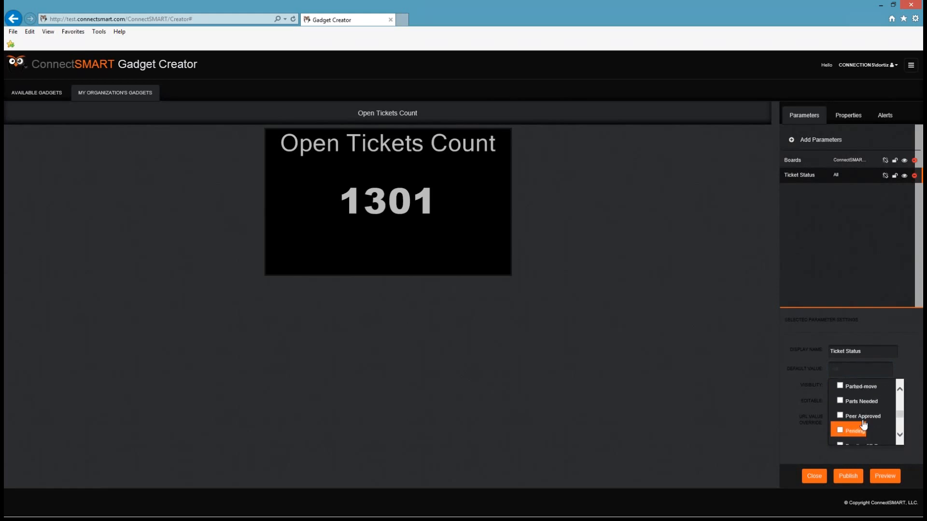
scroll(874, 429, "up", 2)
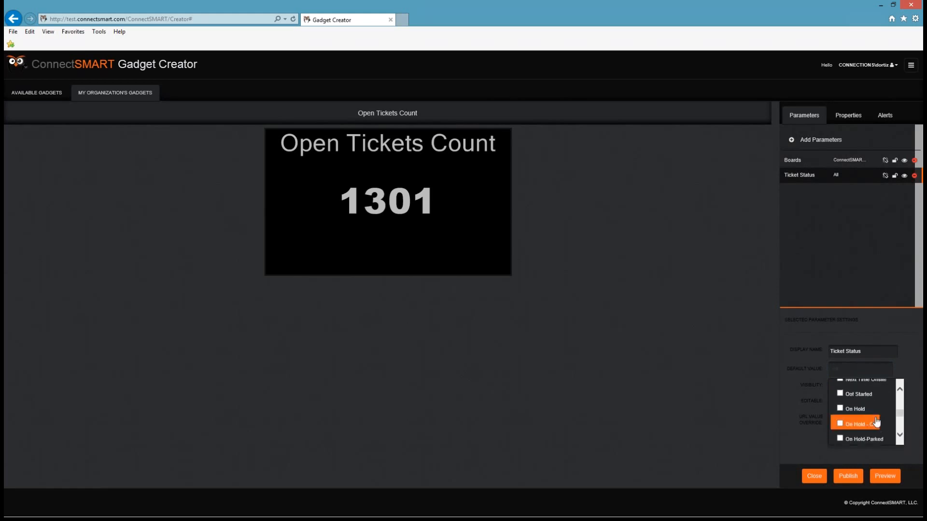
scroll(878, 422, "up", 3)
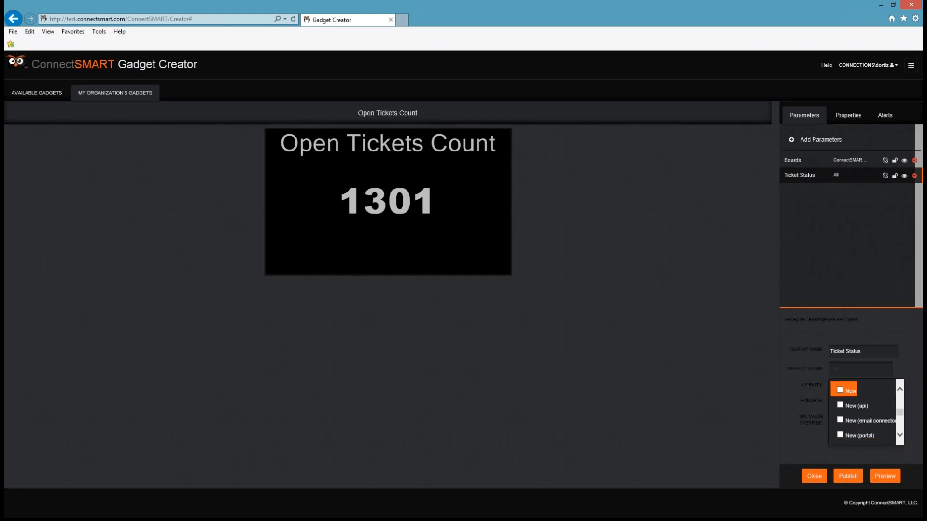
left_click(841, 391)
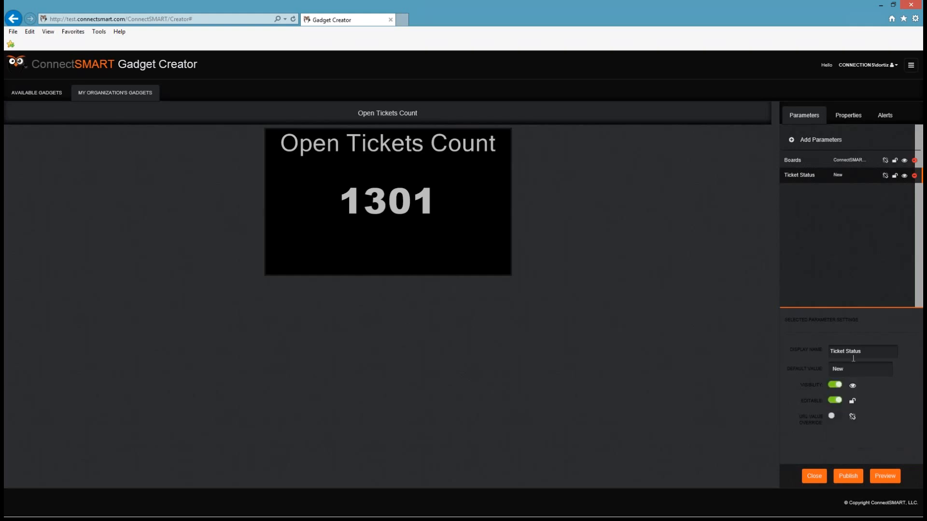
left_click(883, 475)
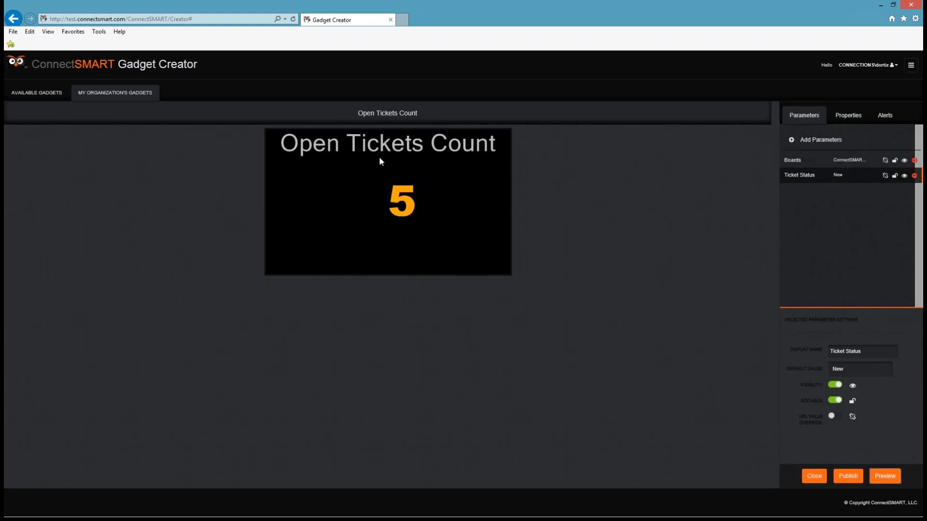
Change the Title 0 property of the Open Tickets Count gadget to "New Tickets", then preview and publish the gadget.
left_click(848, 115)
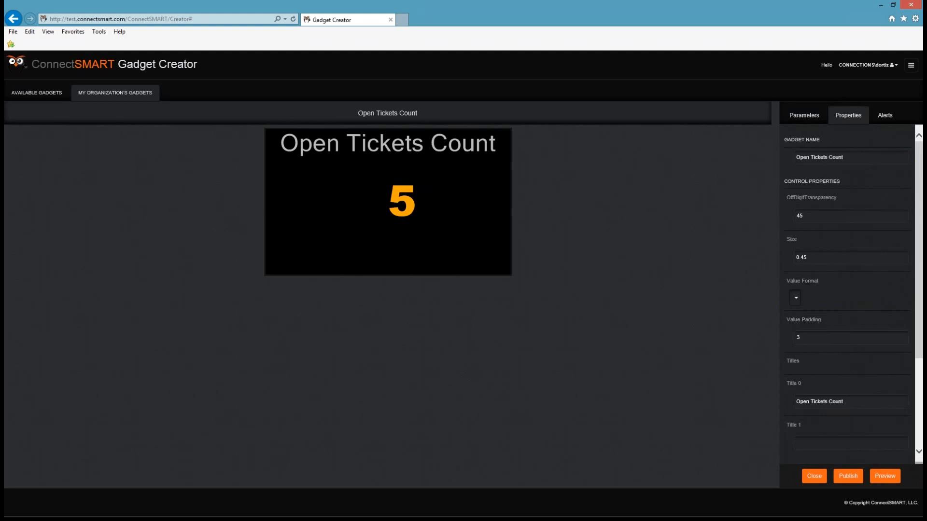
left_click_drag(872, 404, 795, 402)
type("NEw ")
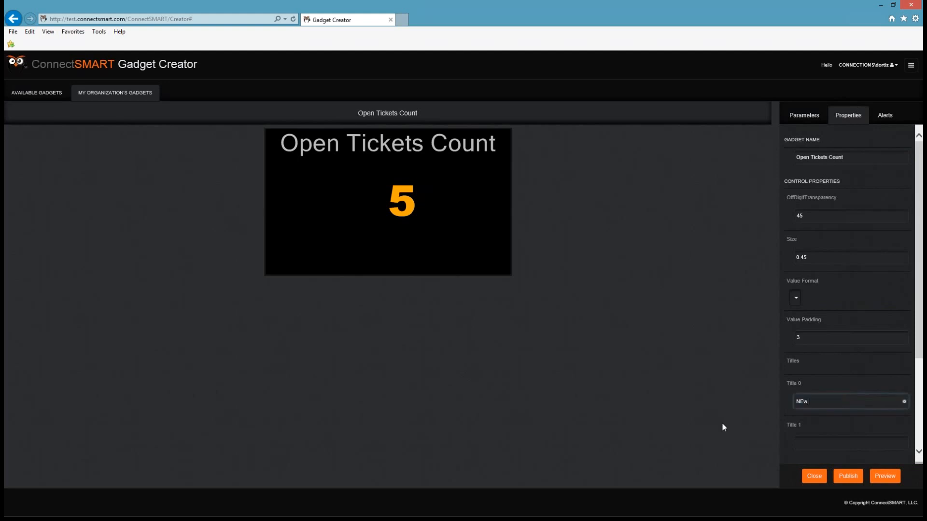
type("Tickets")
left_click(804, 401)
key("BackSpace")
type("e")
left_click(885, 477)
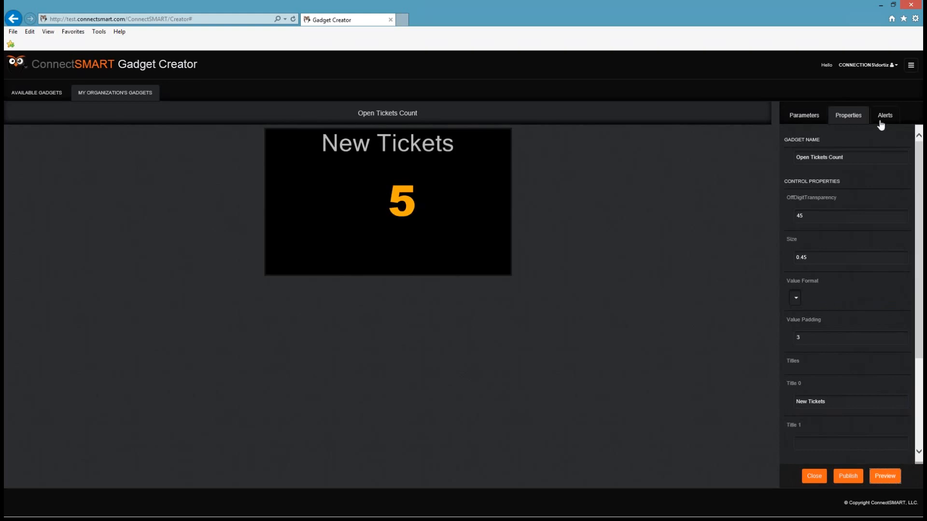
left_click(848, 476)
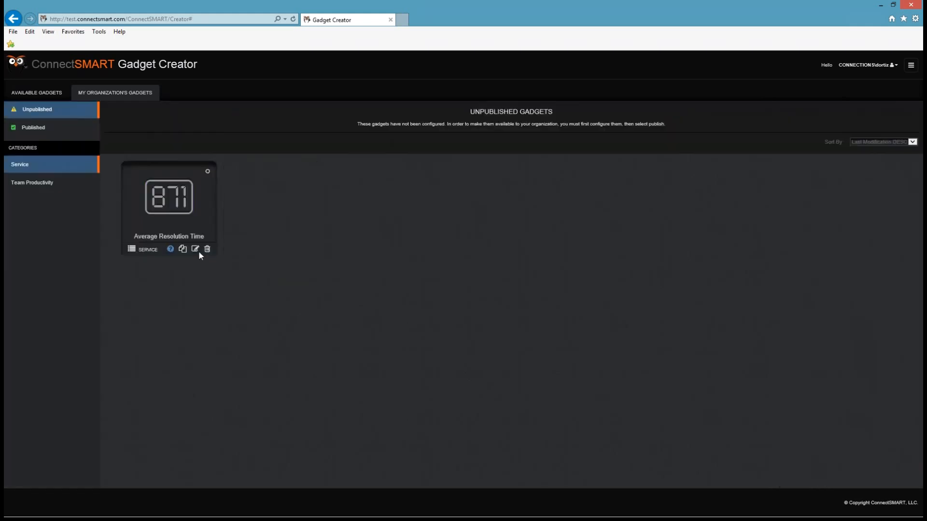
Open the unpublished Average Resolution Time gadget for editing and add the Boards parameter.
left_click(195, 250)
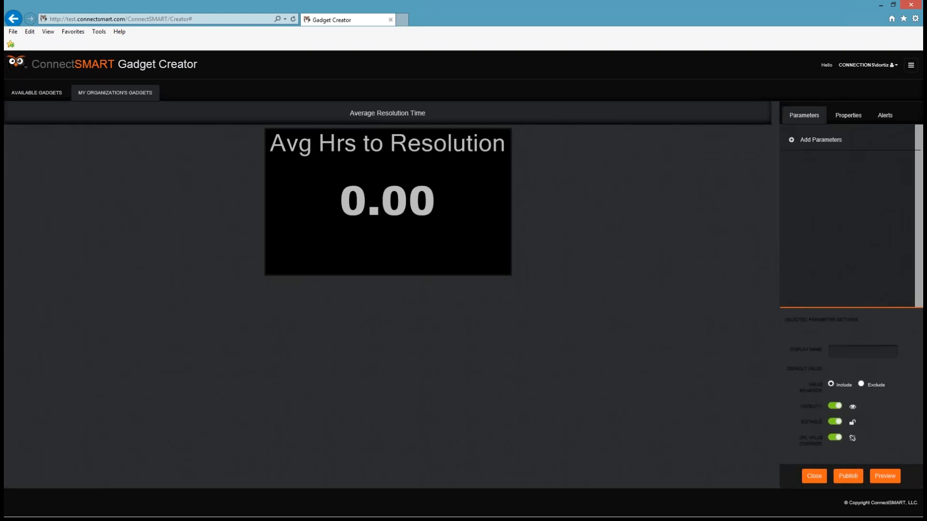
left_click(794, 140)
left_click(701, 202)
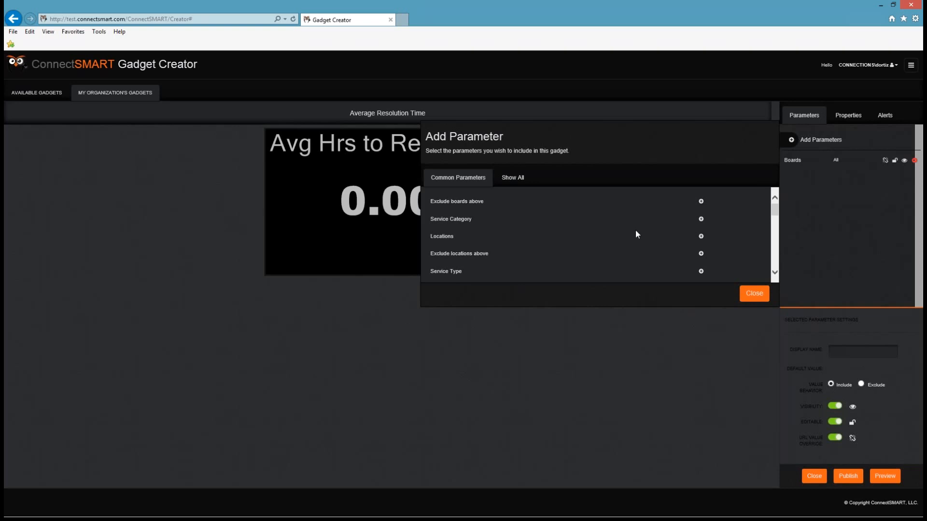
scroll(629, 241, "down", 3)
scroll(682, 253, "down", 5)
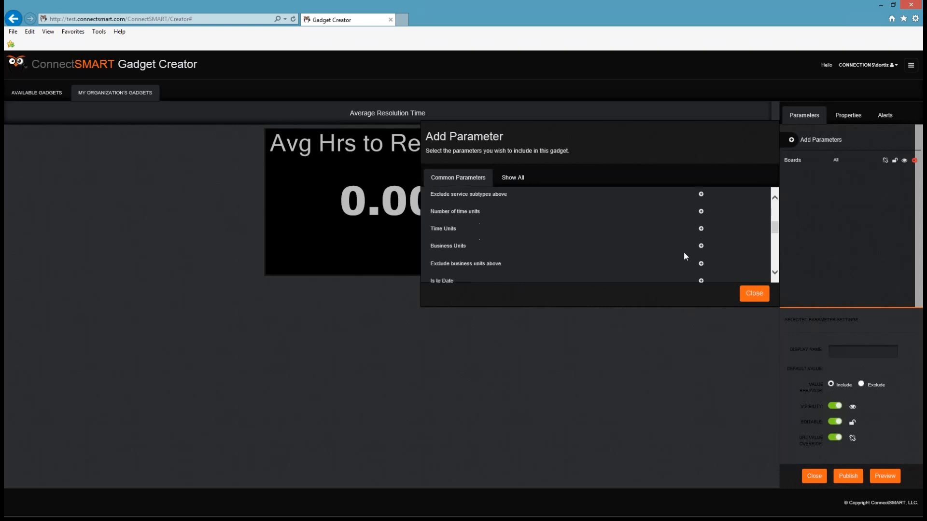
left_click(759, 298)
Set the Boards default value to the board starting with "ConnectSMART - He", then preview and publish the Average Resolution Time gadget.
left_click(827, 163)
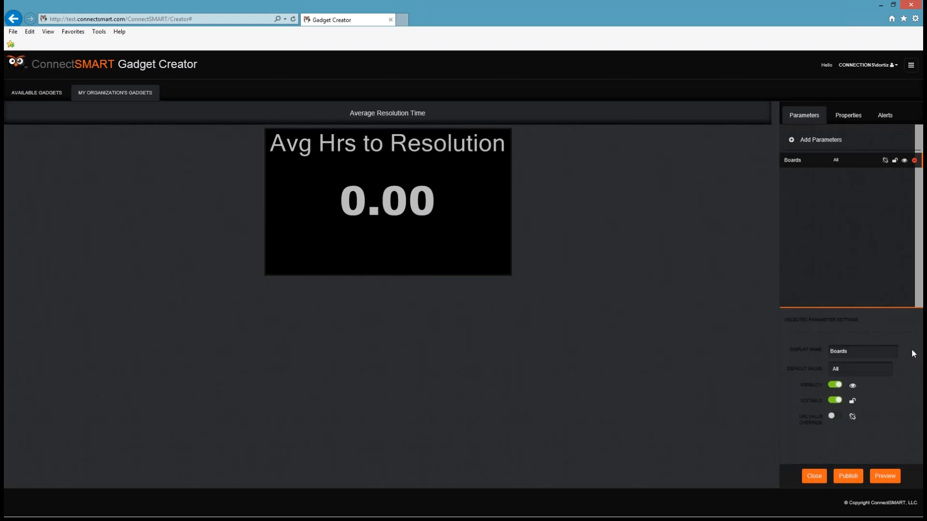
left_click(883, 369)
scroll(869, 411, "down", 5)
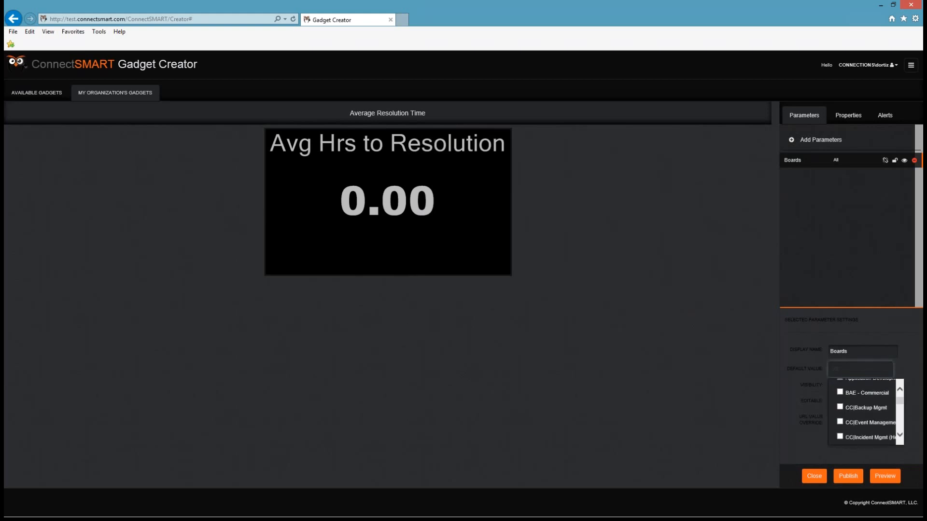
scroll(843, 416, "down", 4)
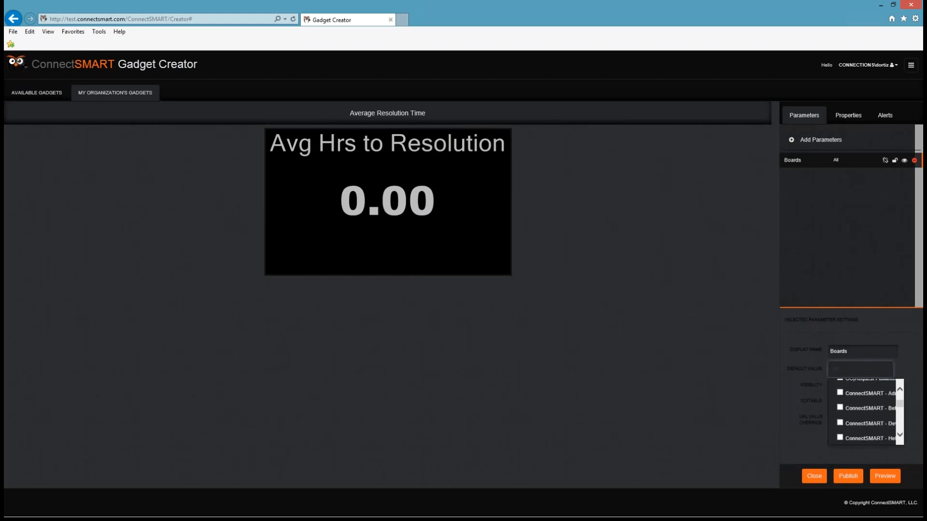
left_click(840, 412)
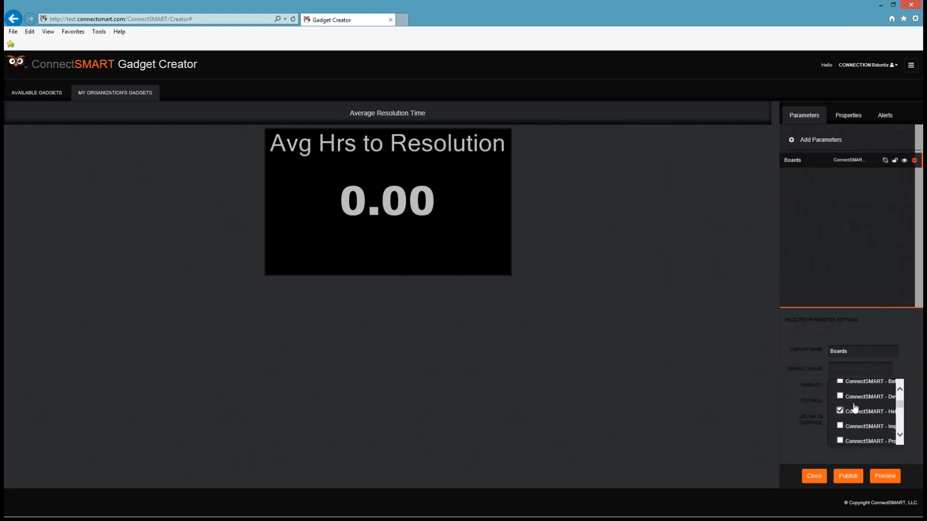
left_click(893, 478)
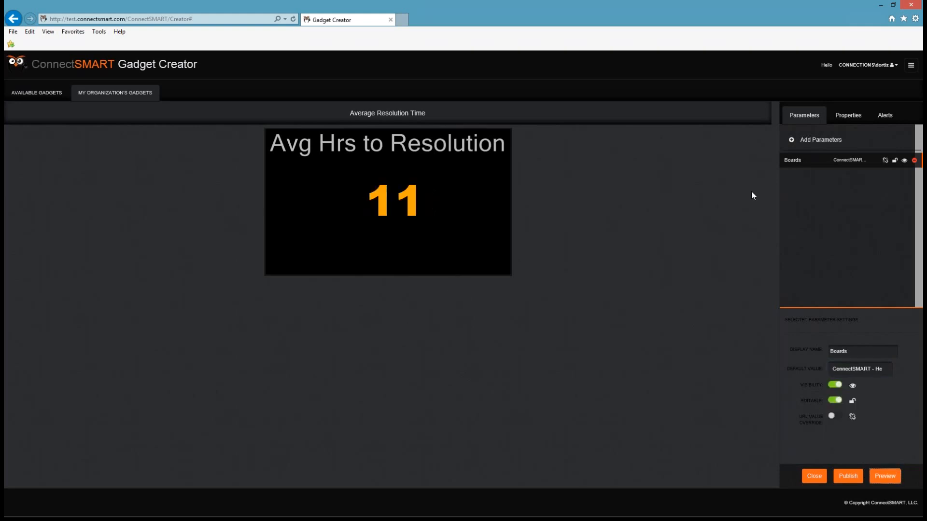
left_click(854, 478)
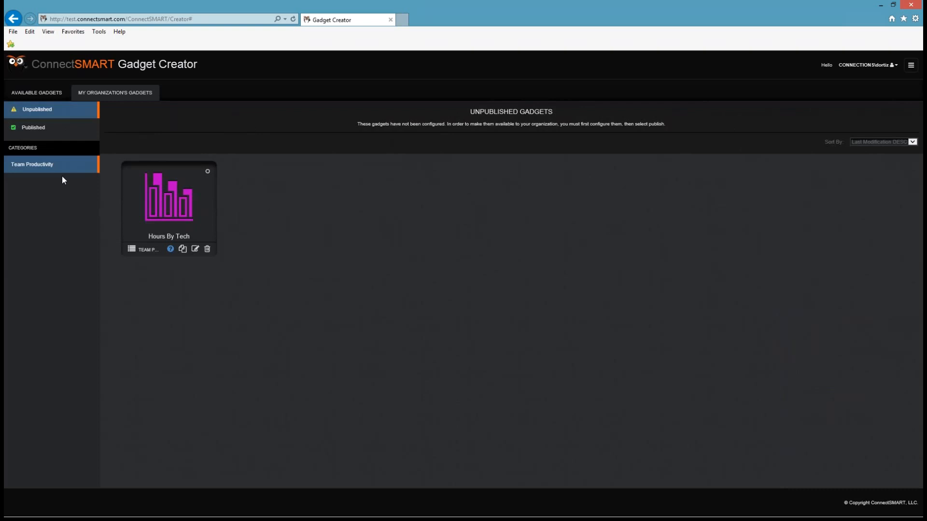
Open the unpublished Hours By Tech gadget, preview it and publish it without adding any parameters.
left_click(196, 249)
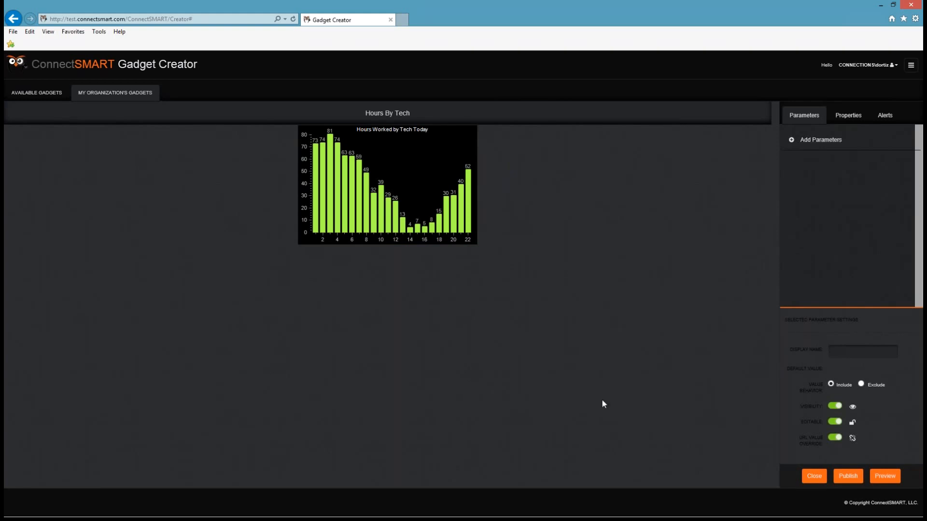
left_click(891, 479)
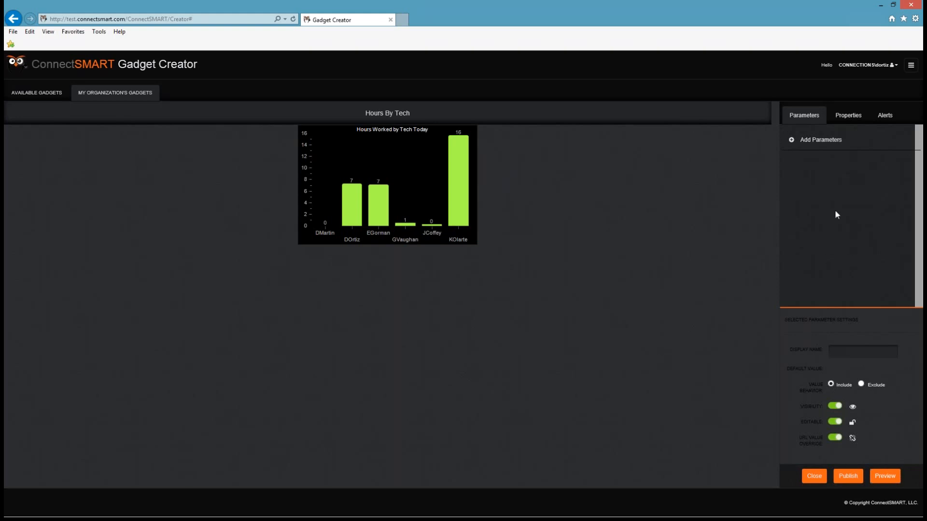
left_click(821, 140)
left_click(754, 294)
left_click(849, 480)
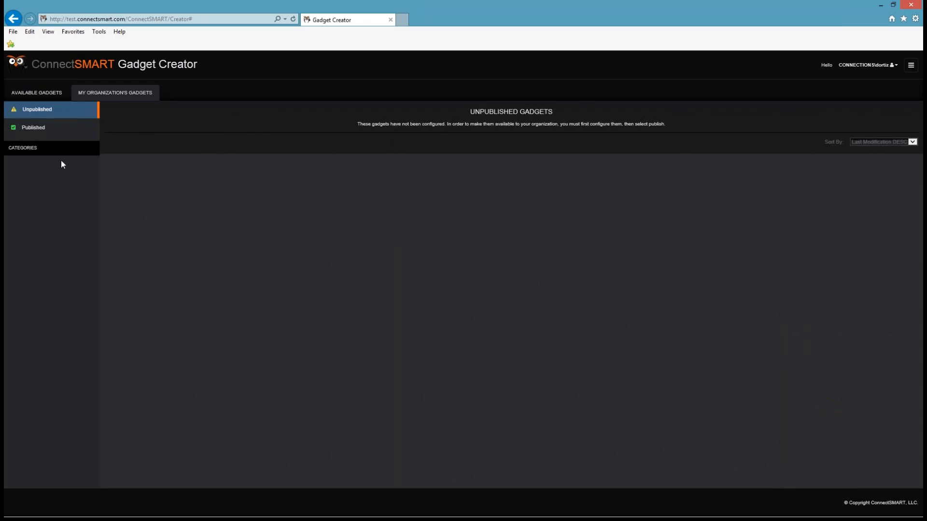
Review the organization's published gadgets in the Personal Productivity, Service and Team Productivity categories.
left_click(36, 136)
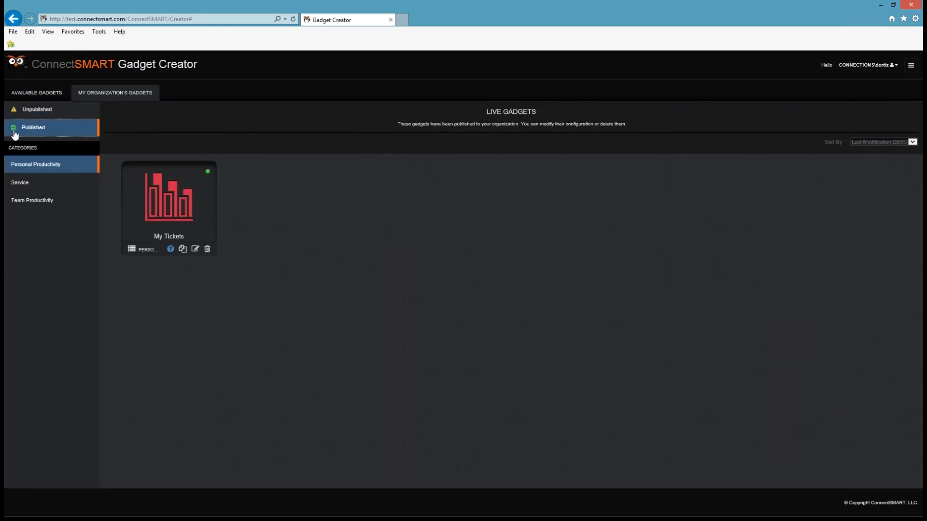
left_click(25, 181)
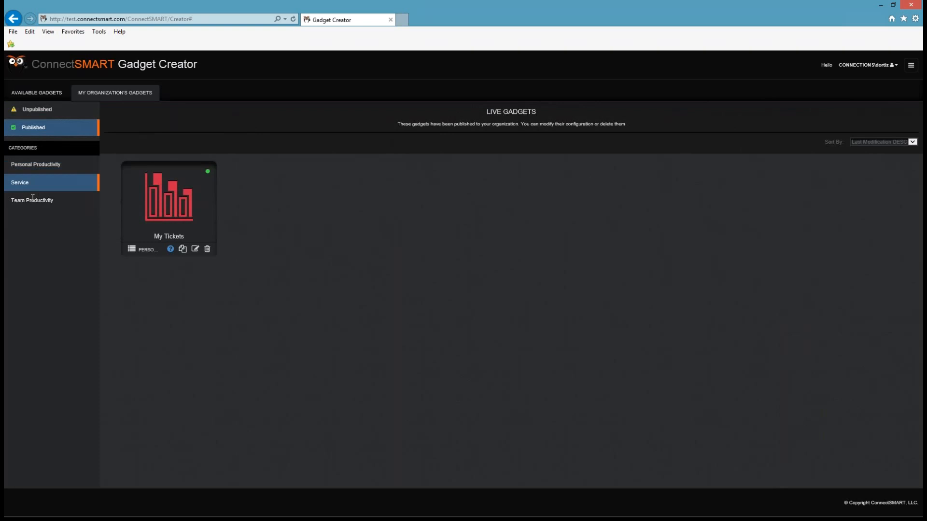
left_click(41, 201)
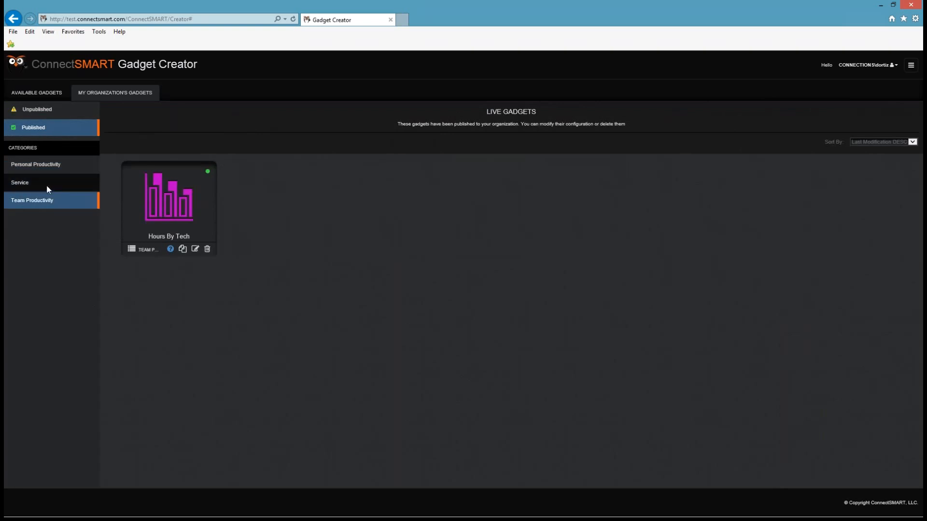
left_click(43, 166)
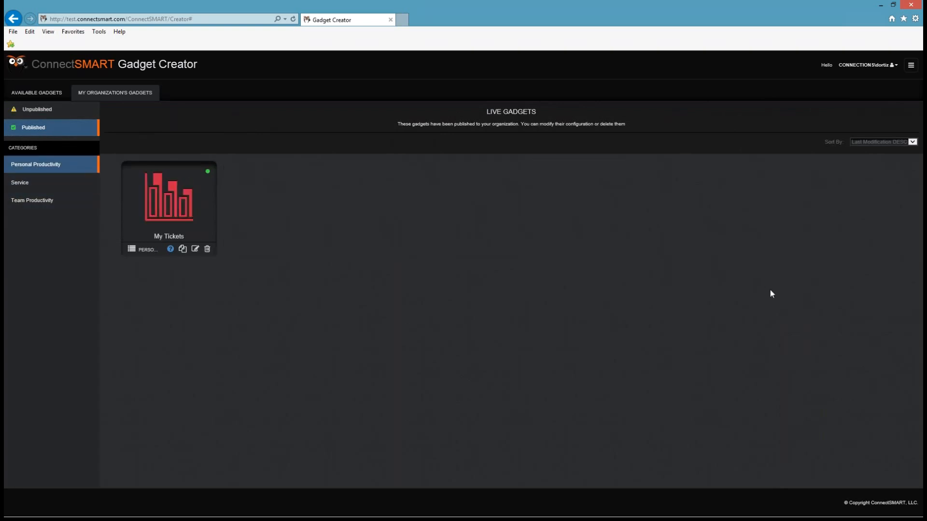
left_click(51, 182)
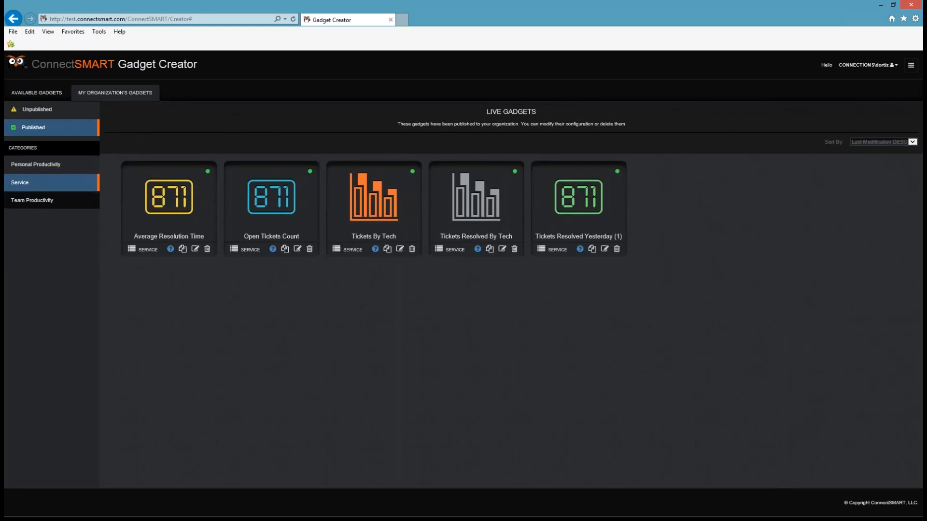
left_click(44, 200)
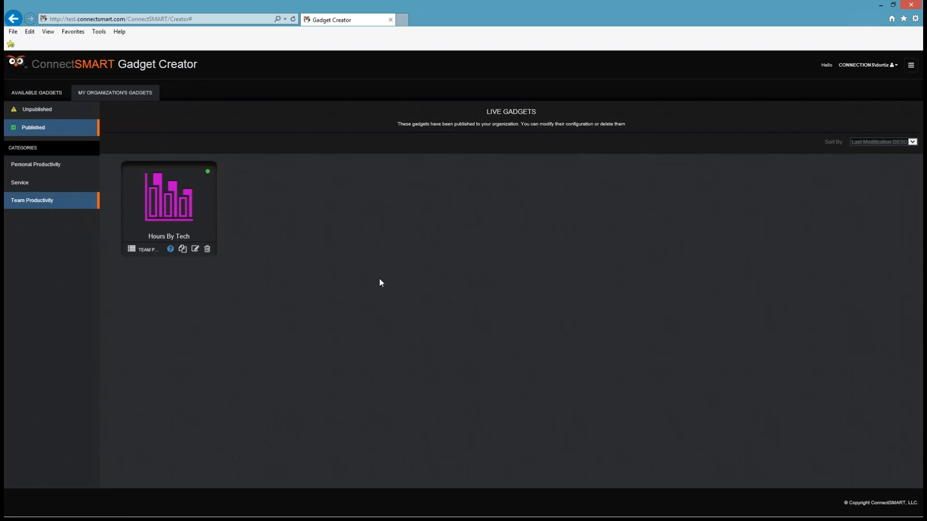
Switch to the ConnectSMART Dashboard, start a new dashboard and expand the Service gadget category.
left_click(912, 67)
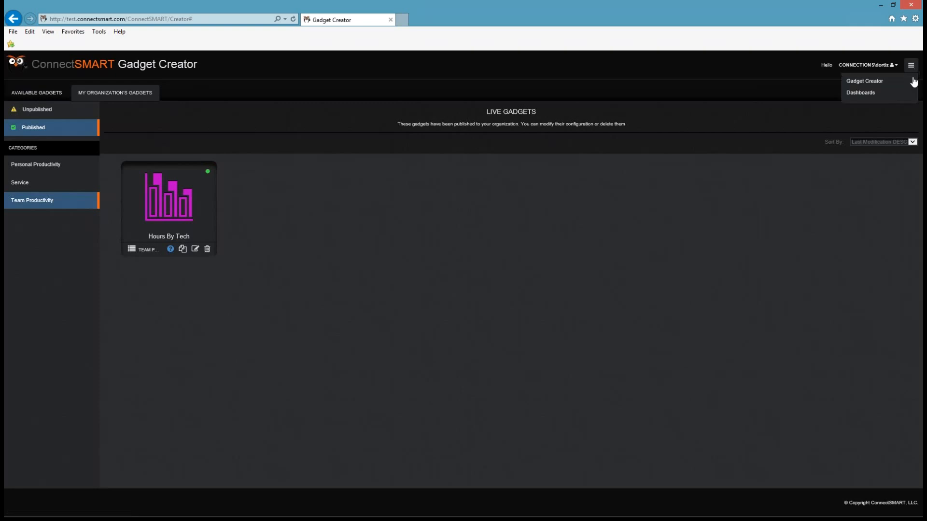
left_click(871, 96)
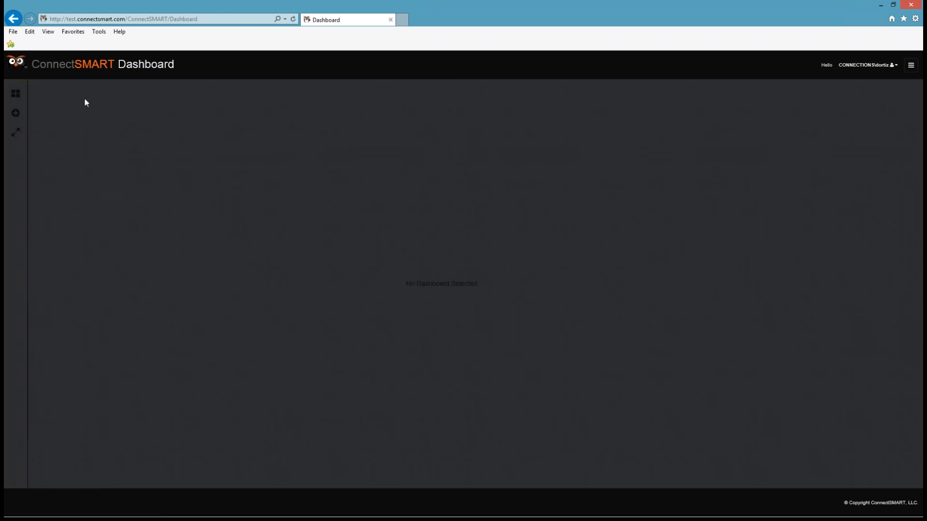
left_click(16, 115)
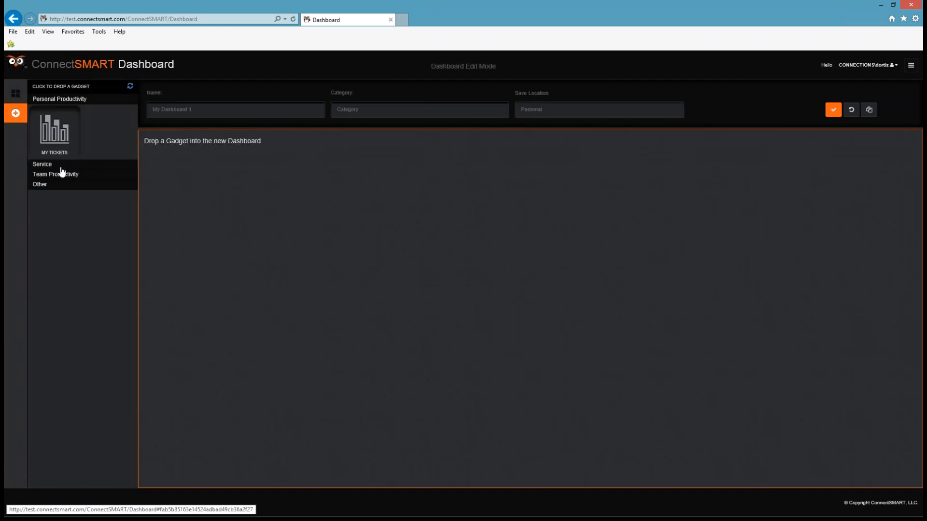
left_click(61, 164)
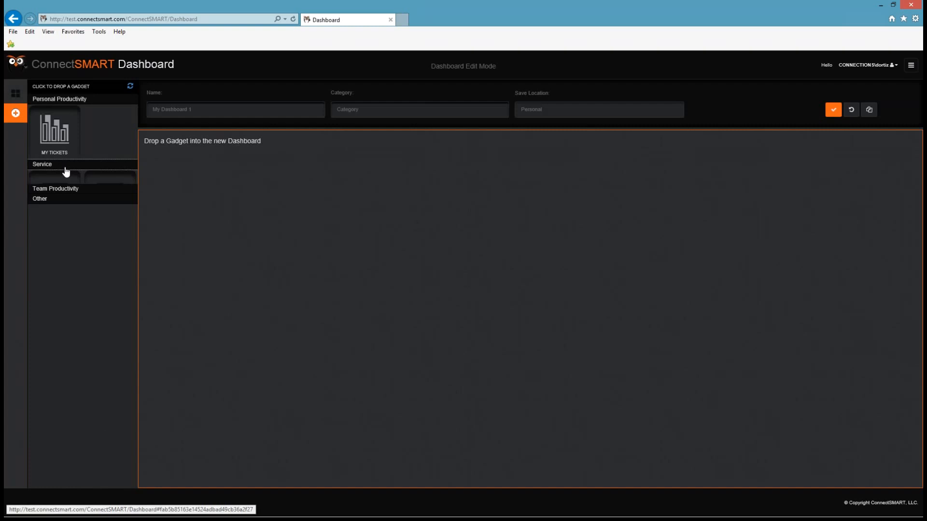
Add the Average Resolution Time, Open Tickets Count and Tickets Resolved Yesterday gadgets from the Service category to the new dashboard.
left_click(60, 341)
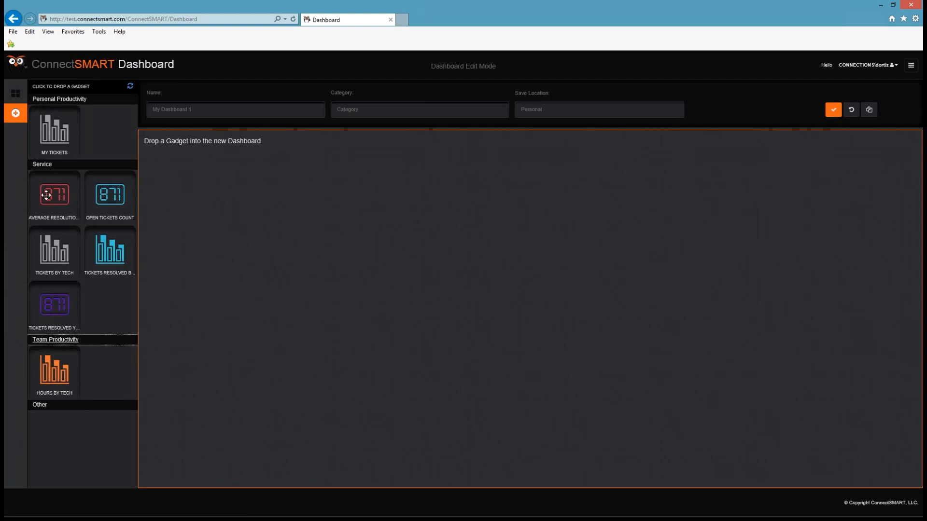
left_click_drag(55, 202, 294, 174)
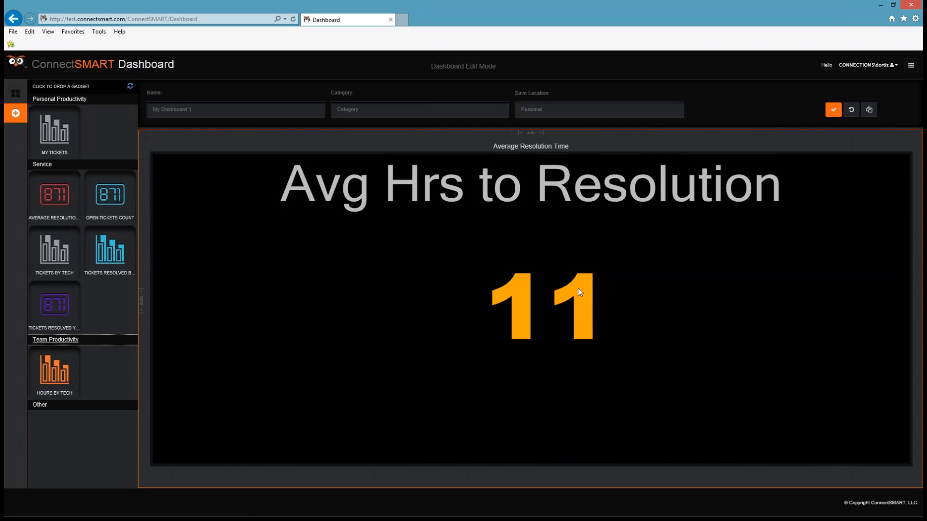
left_click(105, 194)
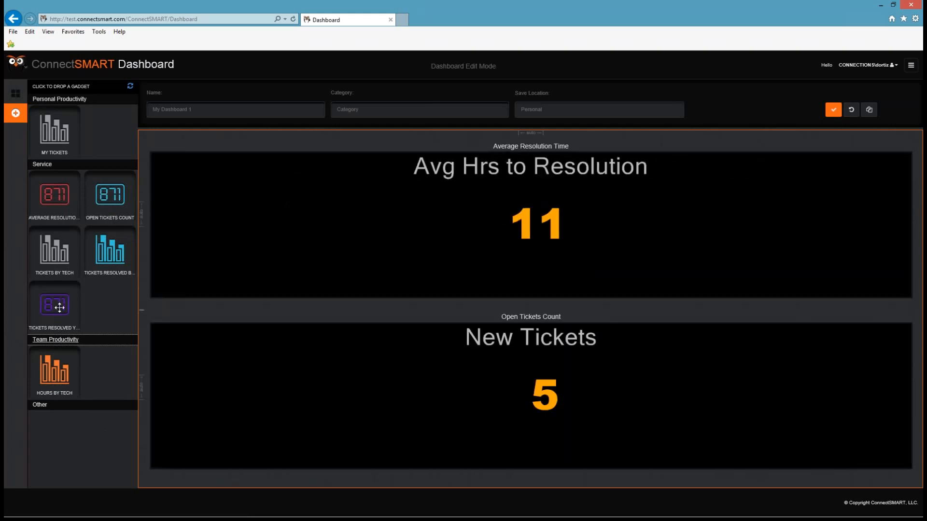
left_click(59, 308)
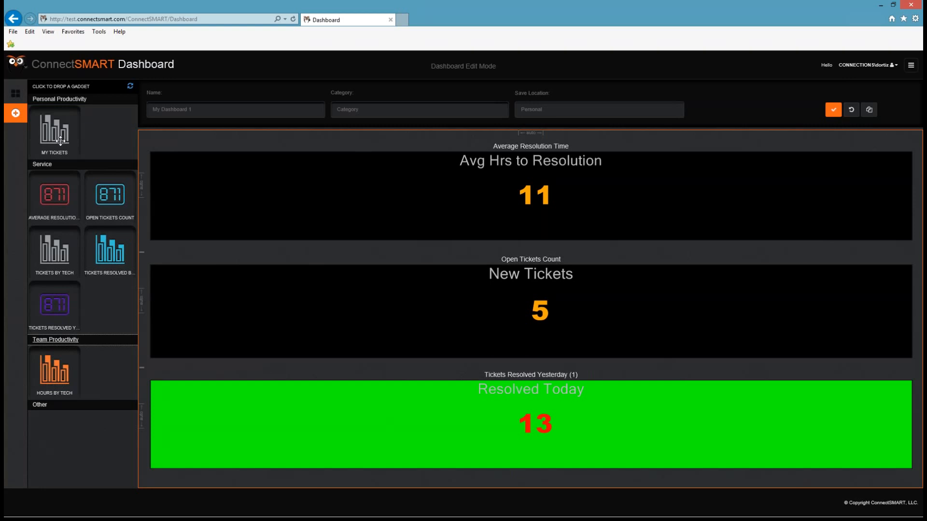
Add the My Tickets, Tickets Resolved By Tech, Tickets By Tech and Hours By Tech chart gadgets to the dashboard.
left_click(60, 141)
left_click(114, 255)
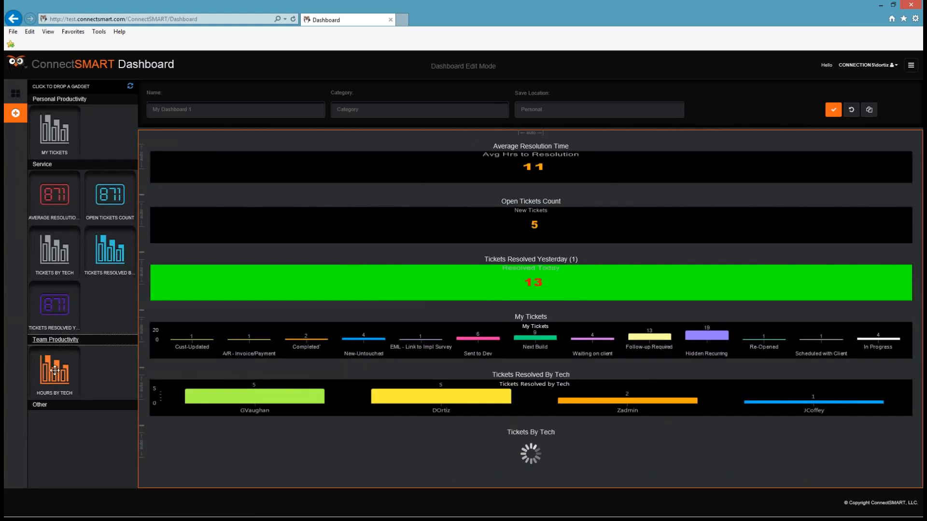
left_click(54, 371)
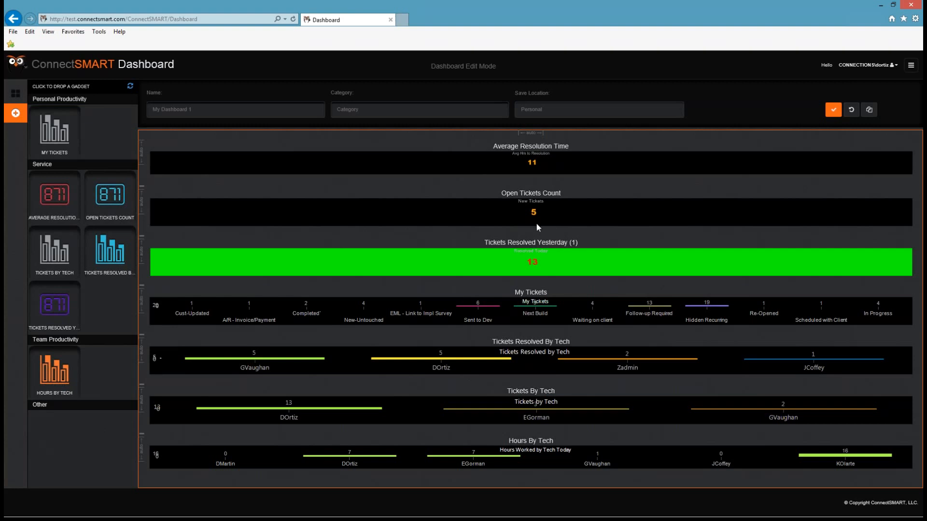
Arrange the top row as Average Resolution Time, Tickets Resolved Yesterday, Open Tickets Count and My Tickets, side by side.
left_click(612, 222)
left_click_drag(648, 222, 915, 164)
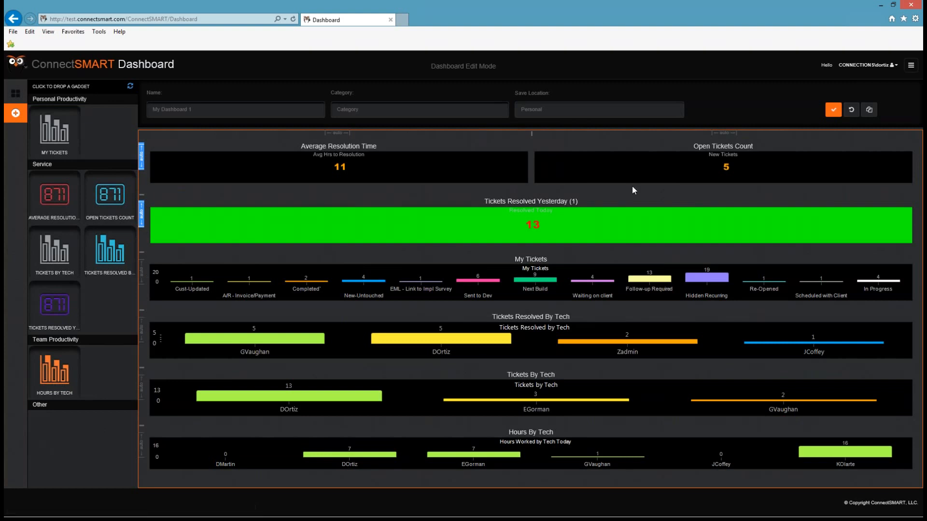
left_click_drag(639, 232, 532, 169)
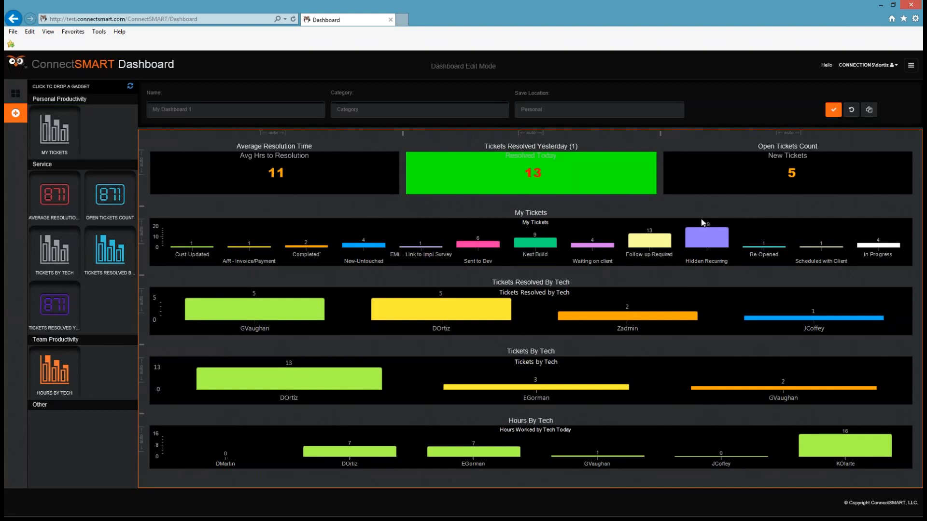
left_click(171, 230)
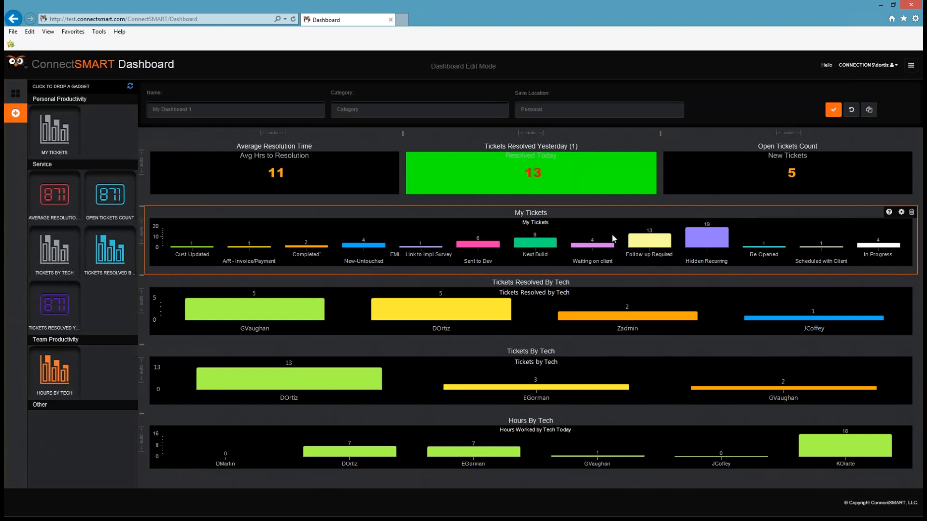
left_click_drag(614, 227, 917, 171)
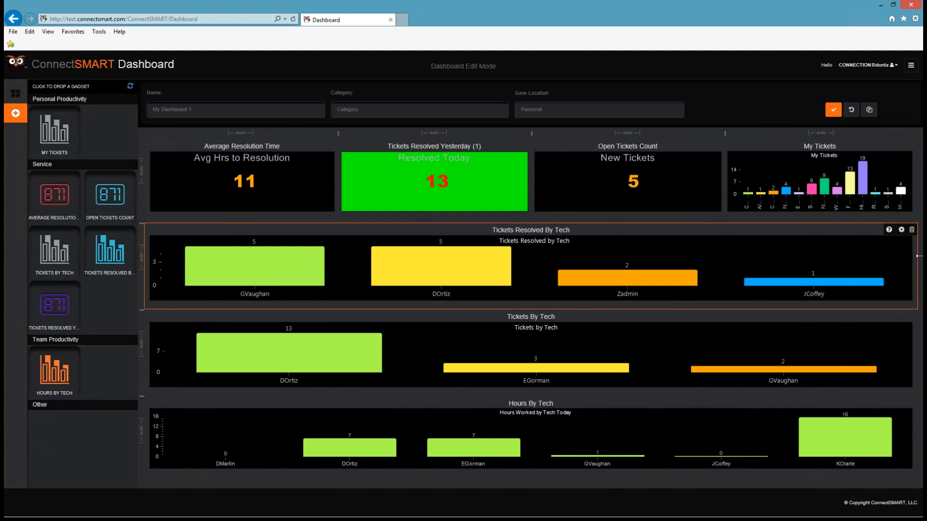
Narrow Tickets Resolved By Tech to the left half of its row and place Tickets By Tech directly beside it.
left_click_drag(918, 256, 532, 264)
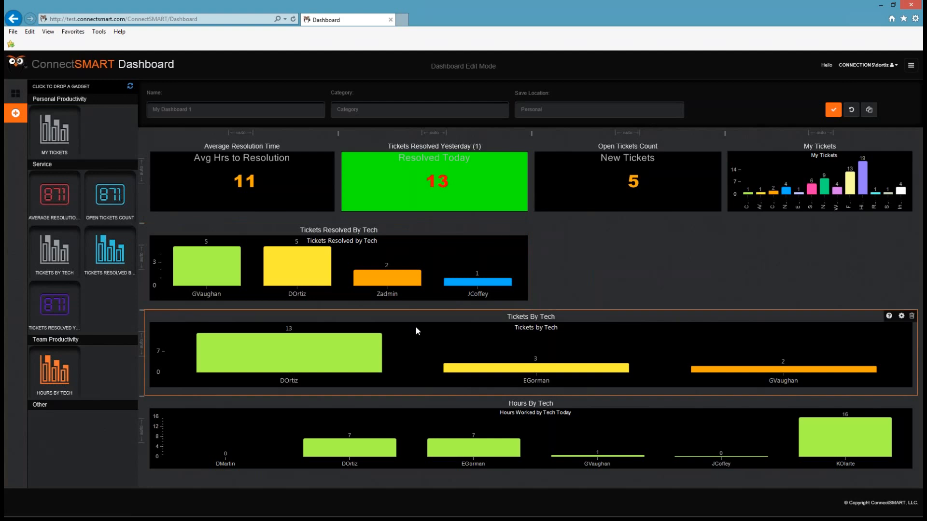
left_click_drag(174, 343, 663, 264)
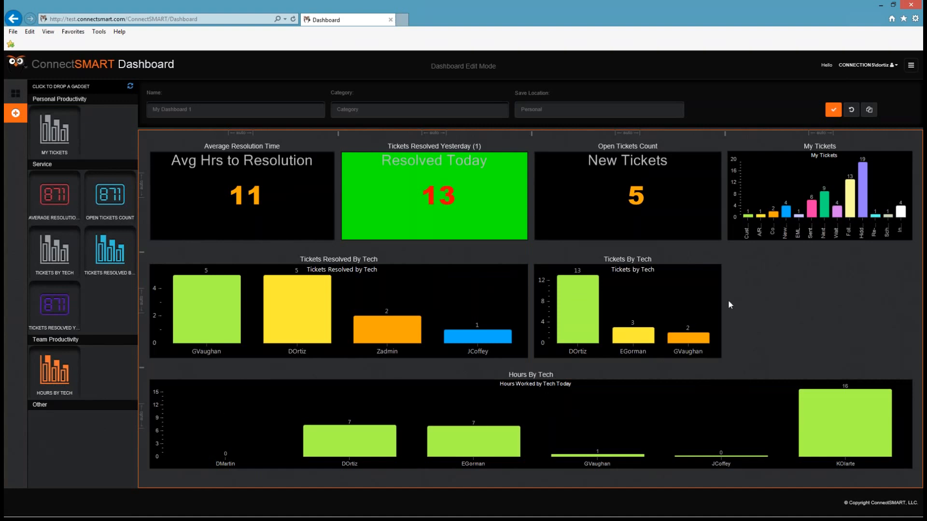
left_click(703, 299)
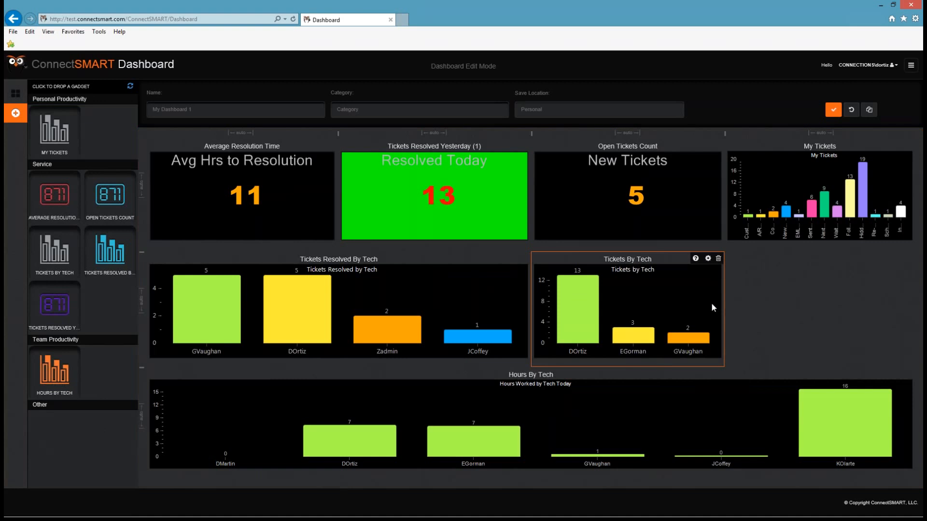
Narrow the Hours By Tech gadget so that it occupies only the right half of the bottom row.
left_click(206, 403)
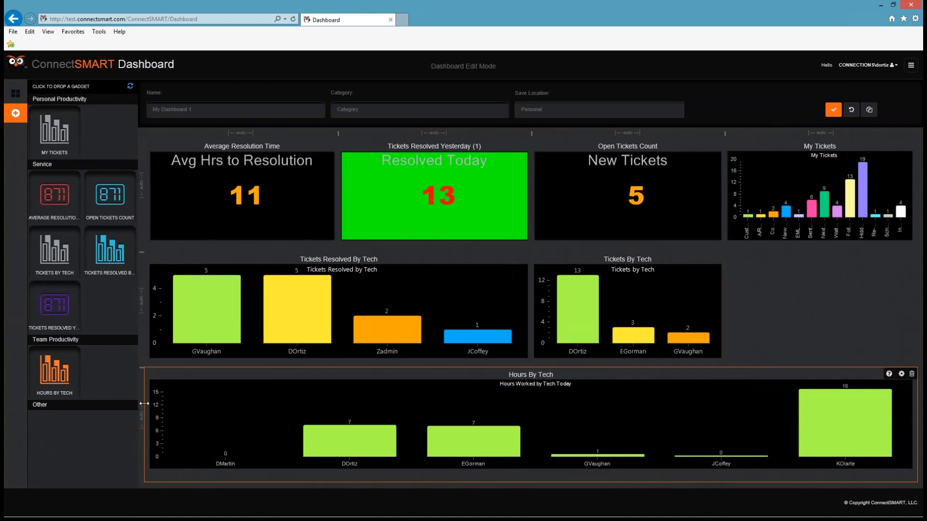
left_click_drag(143, 403, 531, 405)
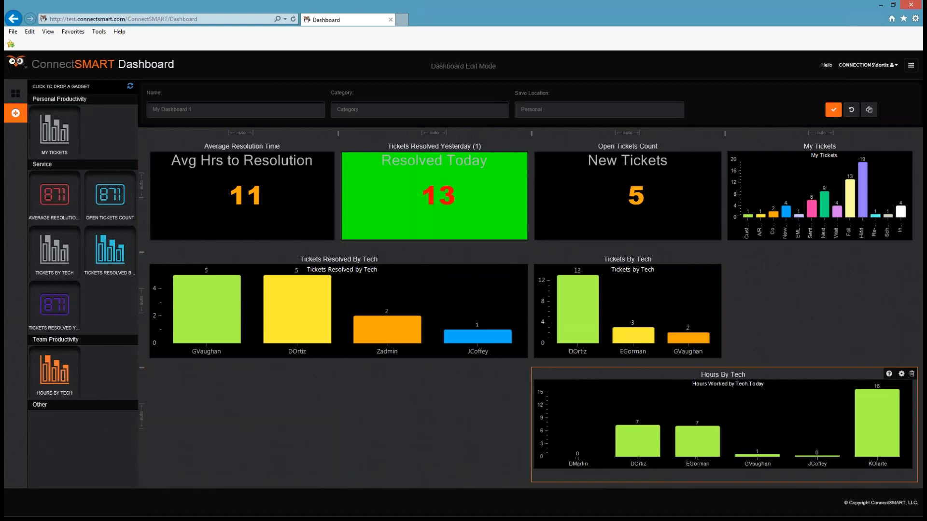
left_click(671, 285)
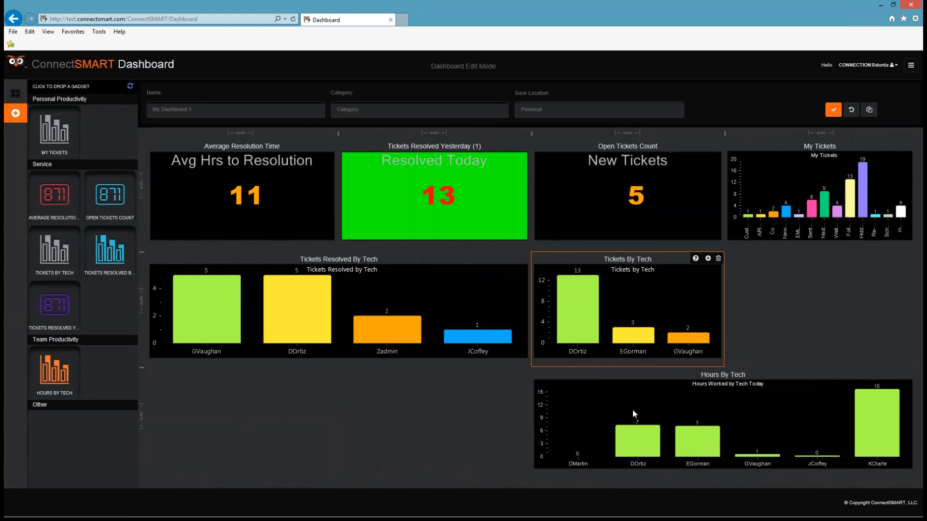
Add an HTML Gadget from the Other category to the empty space beside Hours By Tech and widen it to fill that half.
left_click(33, 408)
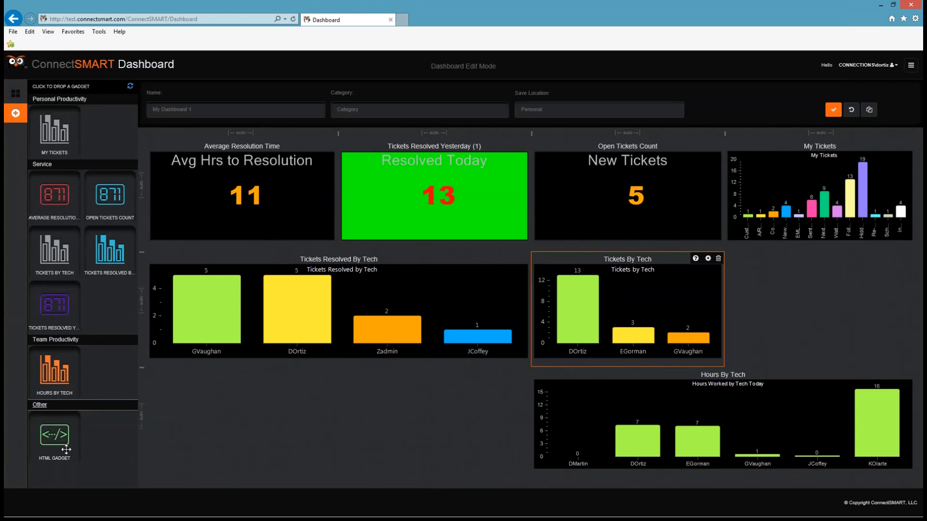
left_click_drag(58, 436, 216, 420)
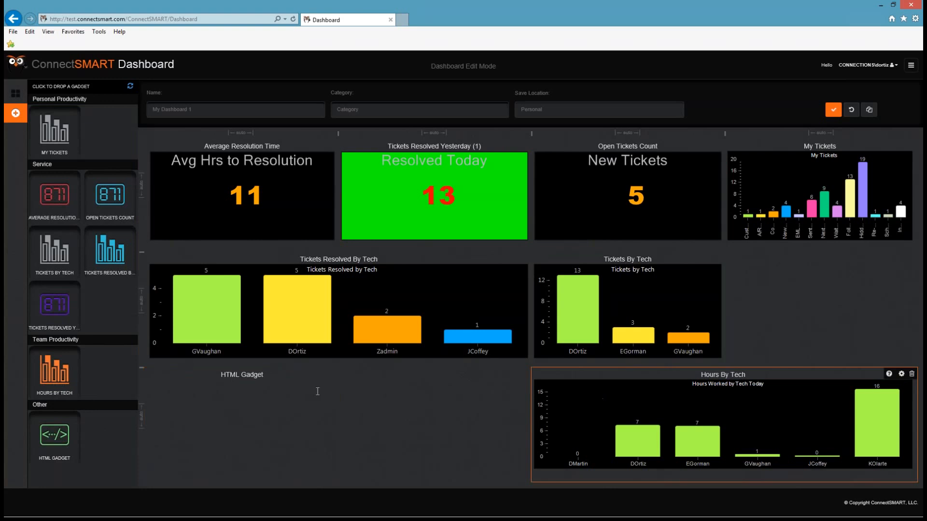
left_click(321, 400)
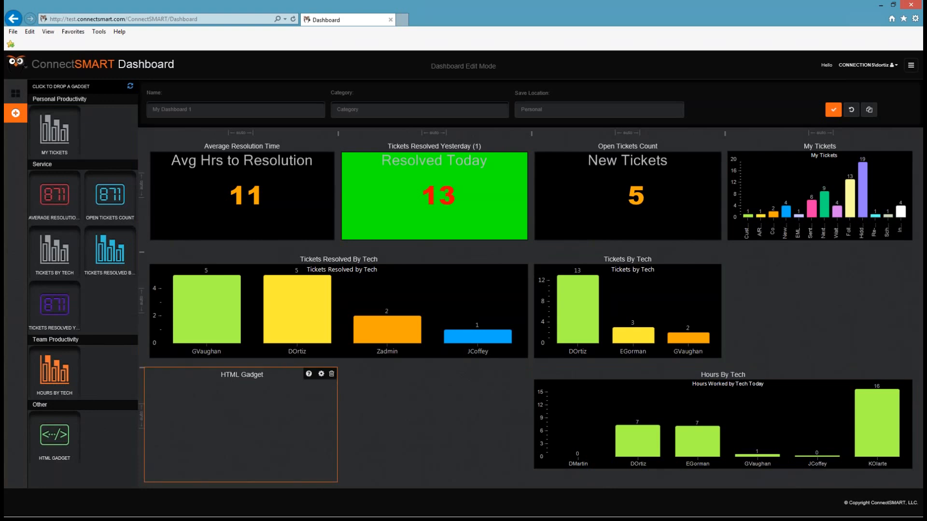
left_click_drag(338, 388, 441, 390)
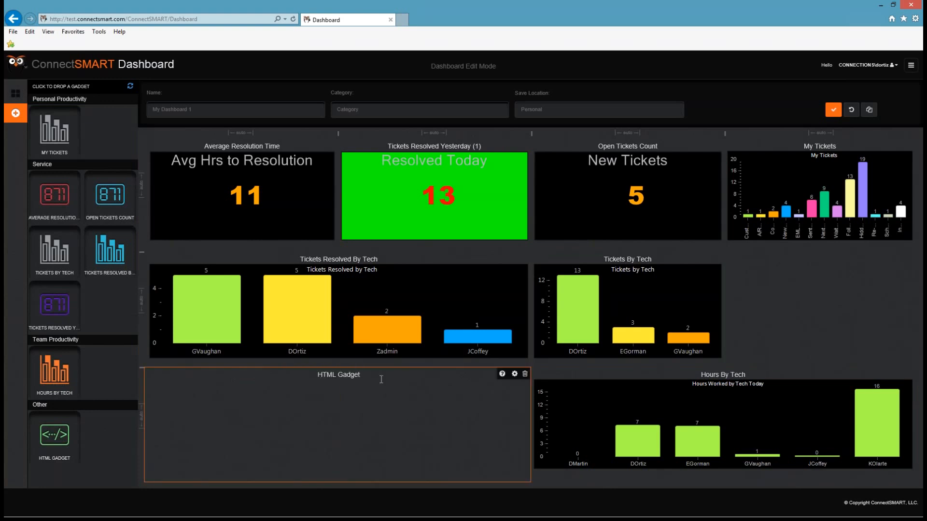
Move the HTML Gadget below Hours By Tech, and place Tickets By Tech left of Hours By Tech, stretched over two rows.
left_click_drag(331, 377, 358, 485)
mouse_move(376, 381)
left_mouse_down()
mouse_move(513, 437)
mouse_move(586, 482)
left_mouse_up()
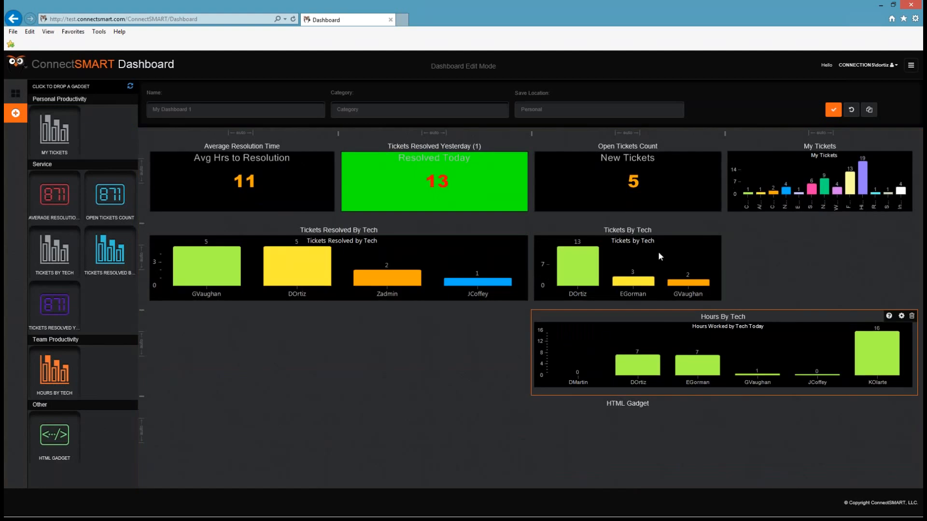
mouse_move(655, 269)
left_mouse_down()
mouse_move(287, 344)
mouse_move(531, 352)
left_mouse_up()
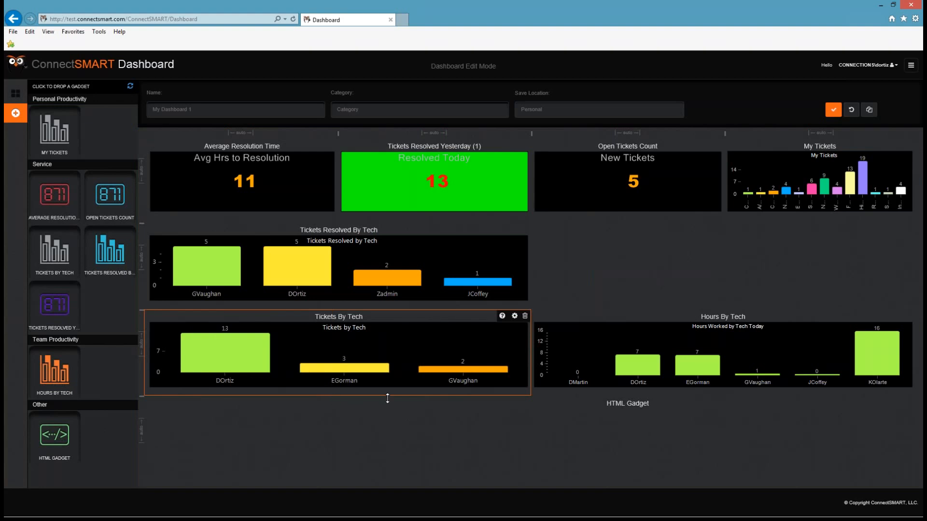
left_click_drag(387, 398, 388, 482)
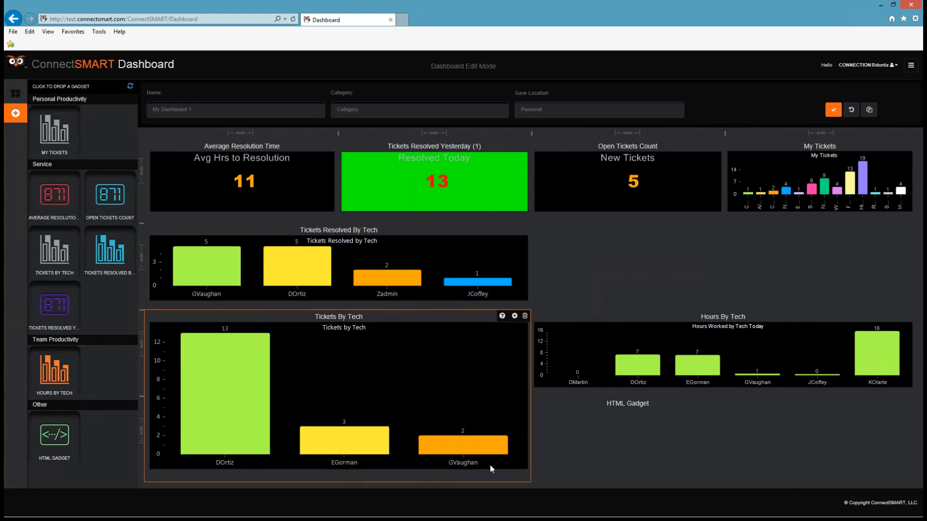
Delete the HTML Gadget and extend Hours By Tech downward to fill the freed space.
left_click(685, 355)
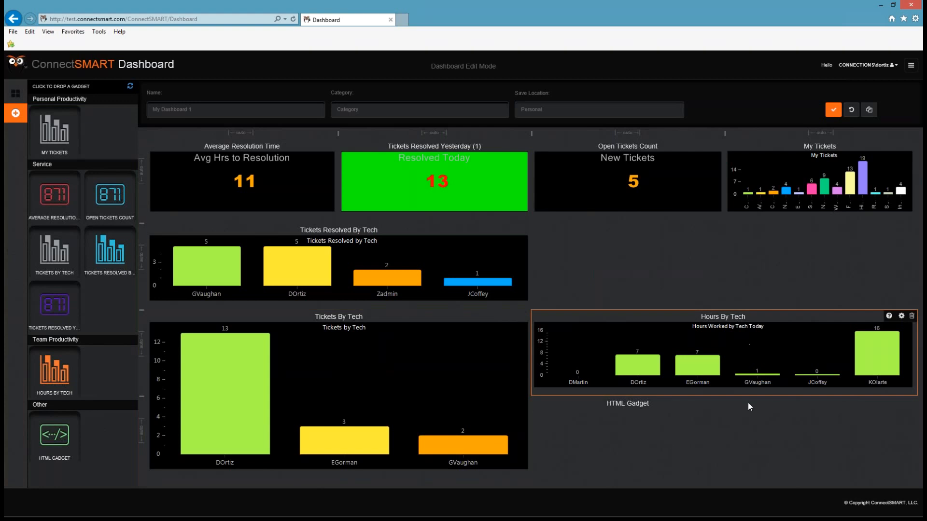
left_click(669, 441)
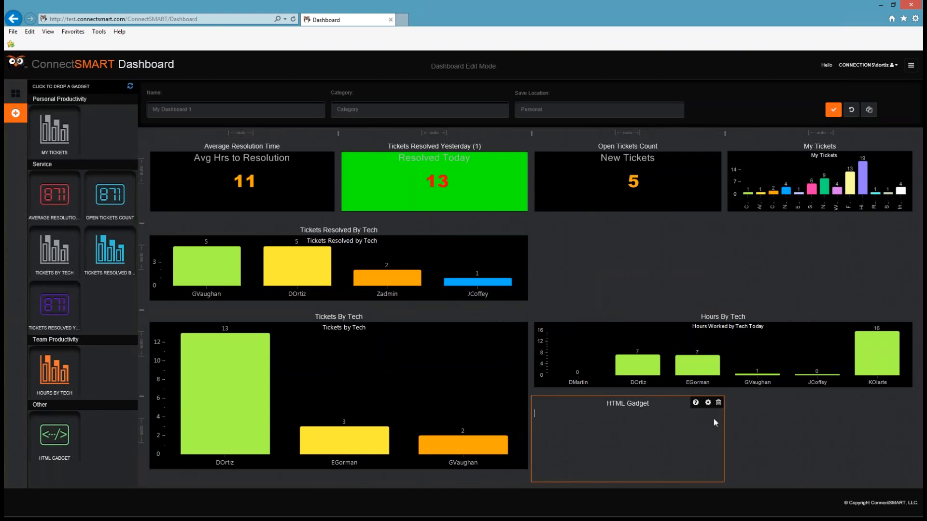
left_click(718, 403)
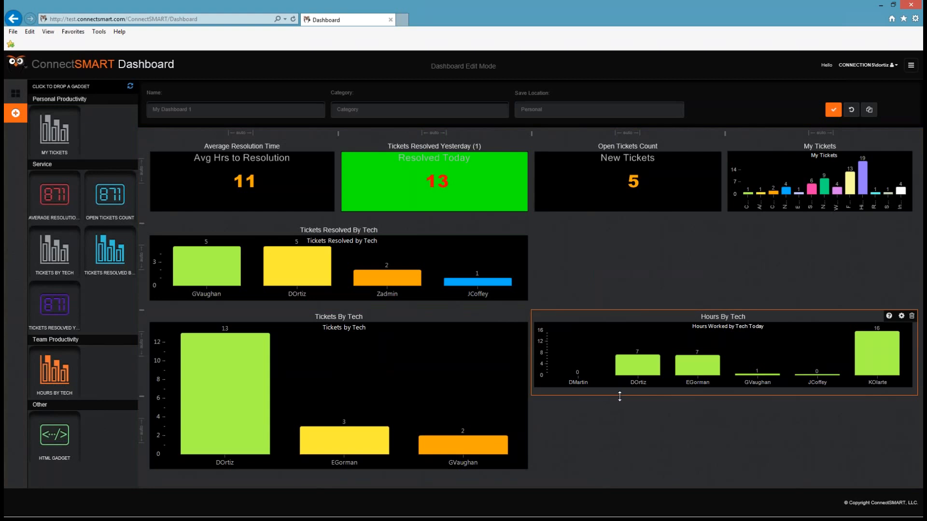
left_click_drag(620, 397, 619, 433)
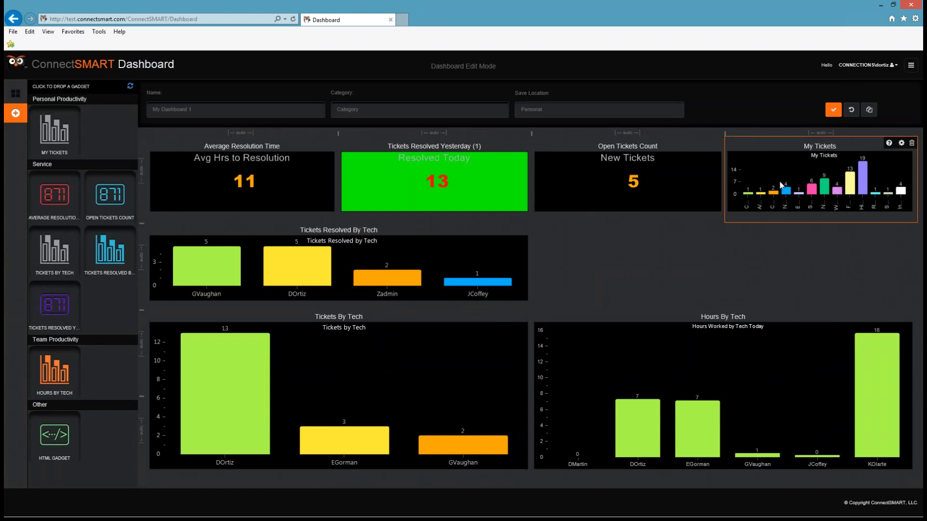
Move My Tickets beside Tickets Resolved By Tech, then widen both My Tickets and Open Tickets Count to the dashboard's right edge.
left_click_drag(782, 185, 673, 323)
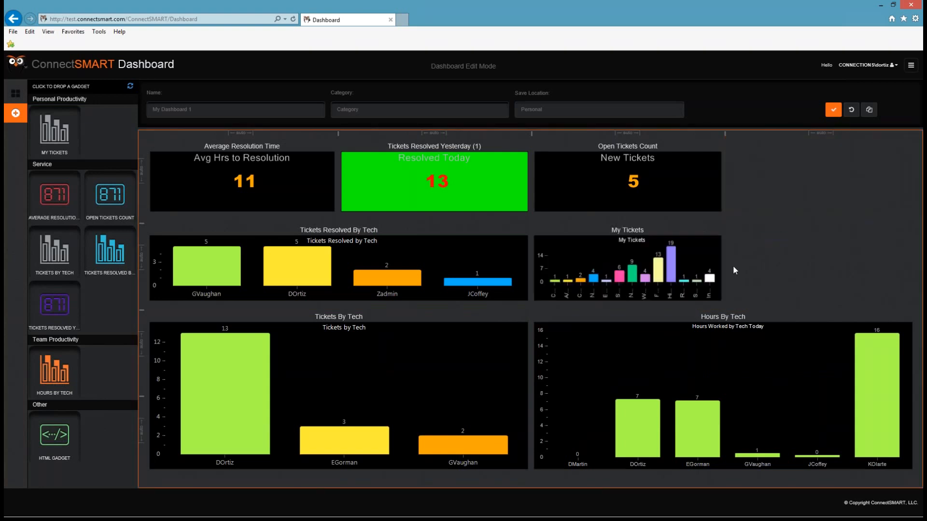
left_click_drag(759, 260, 805, 260)
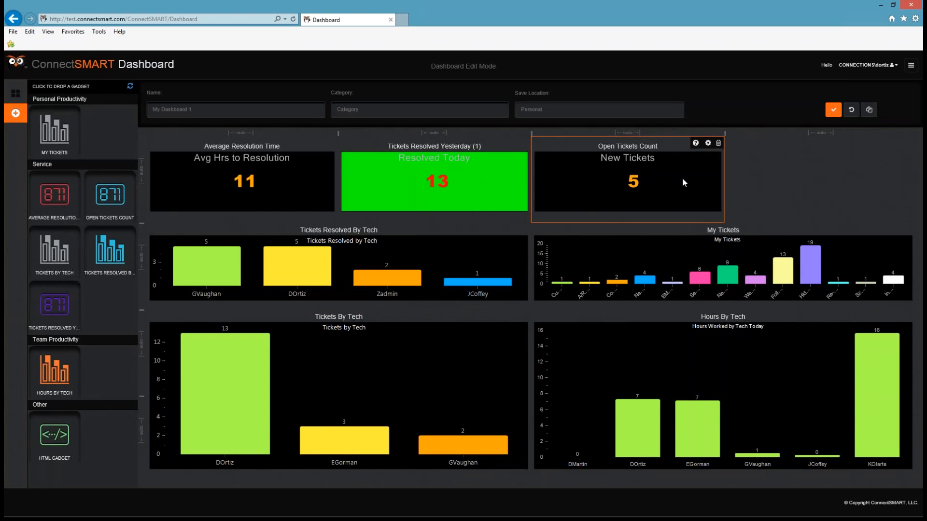
left_click_drag(725, 178, 858, 181)
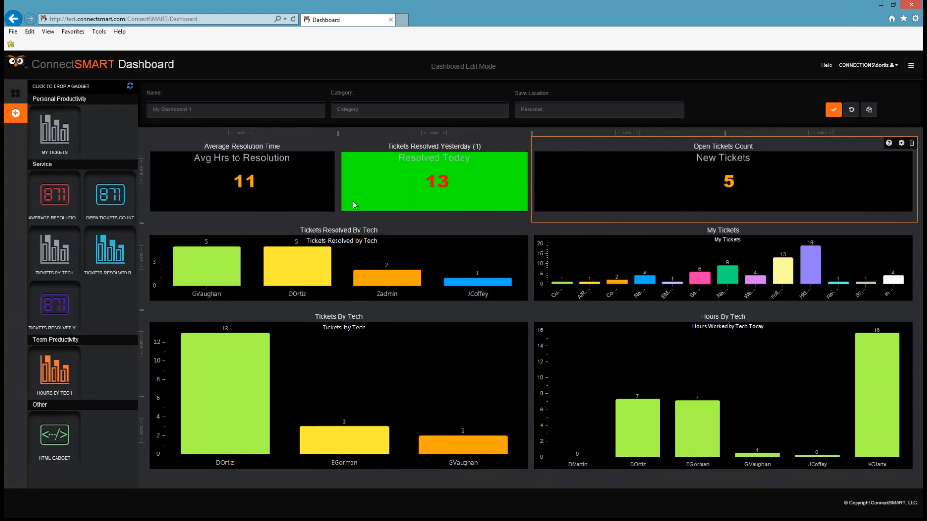
Name the dashboard "Webinar Dash" and set its category to "Webinar".
left_click(159, 109)
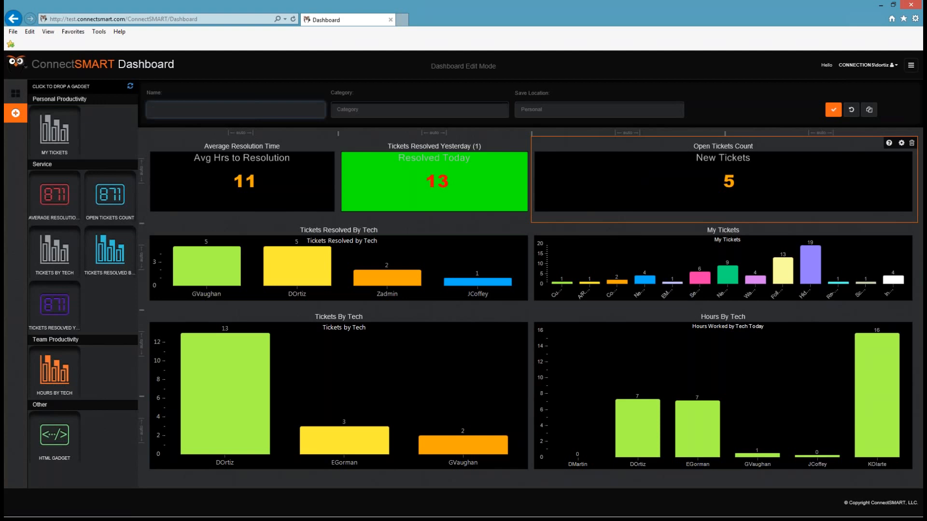
type("Webinar Dash")
left_click(372, 110)
type("W")
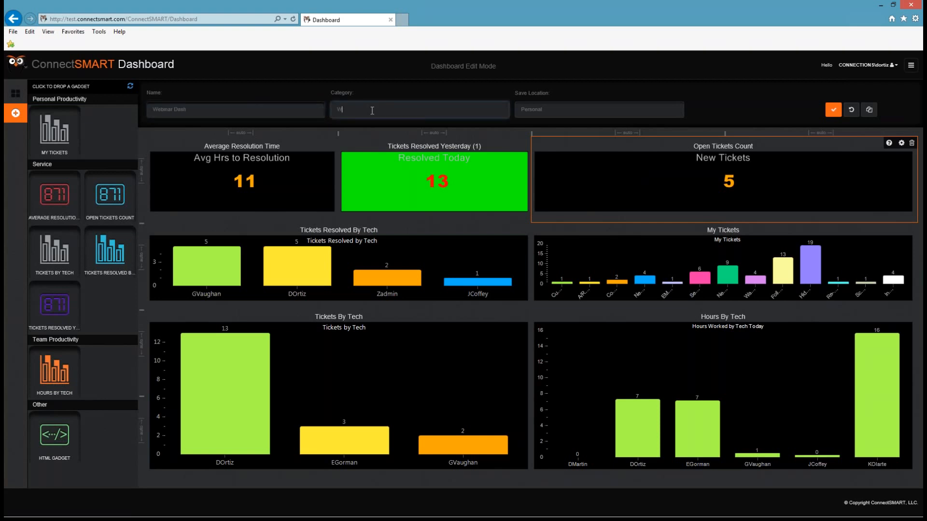
type("ebinar")
Set the dashboard's save location to Organization and save the dashboard.
left_click(549, 115)
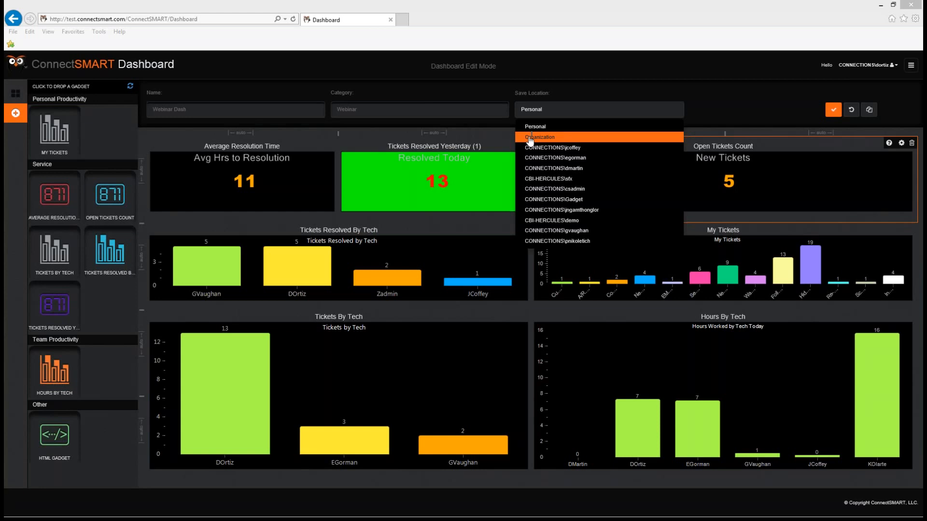
left_click(532, 137)
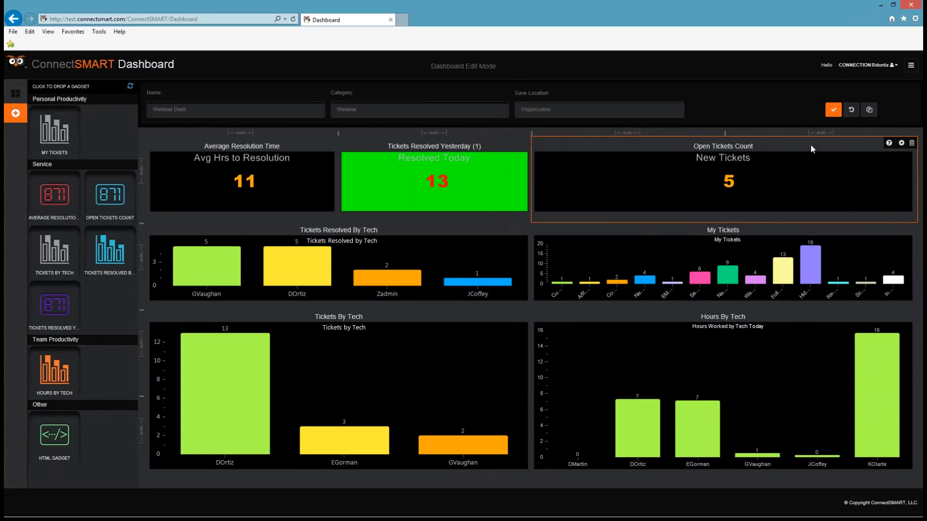
left_click(834, 110)
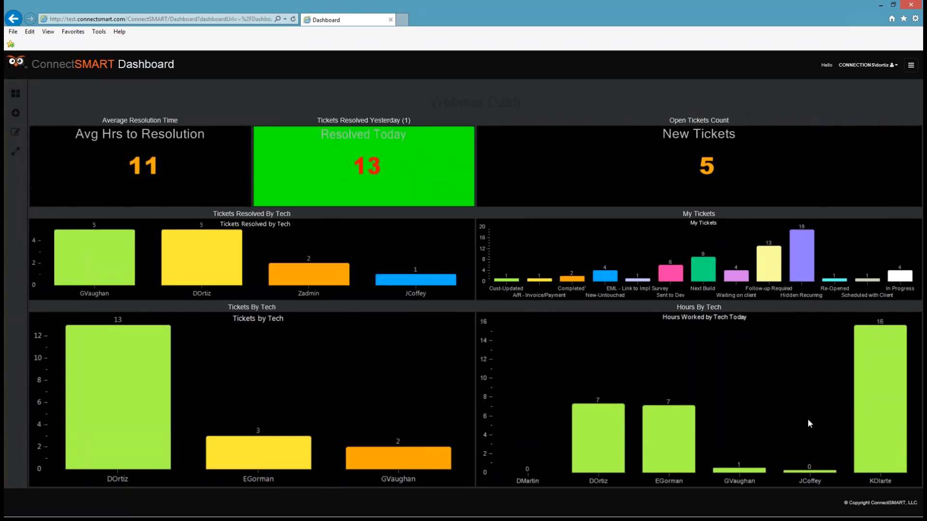
Add Webinar Dash from the Webinar category to the slideshow with a duration of 30 seconds.
left_click(15, 153)
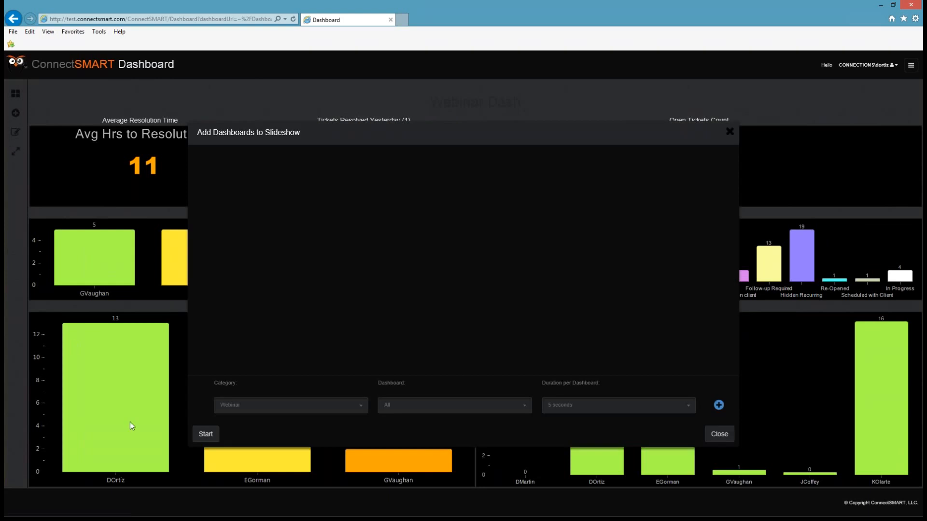
left_click(317, 411)
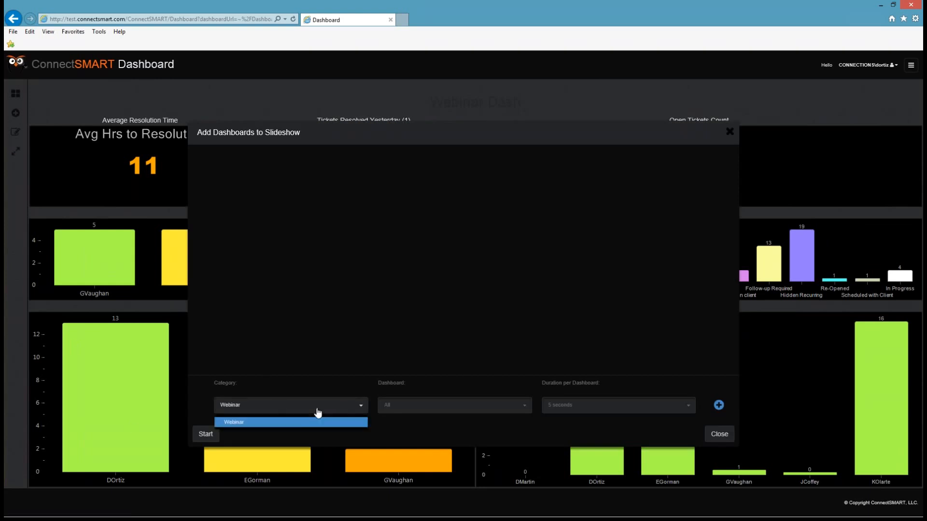
left_click(241, 423)
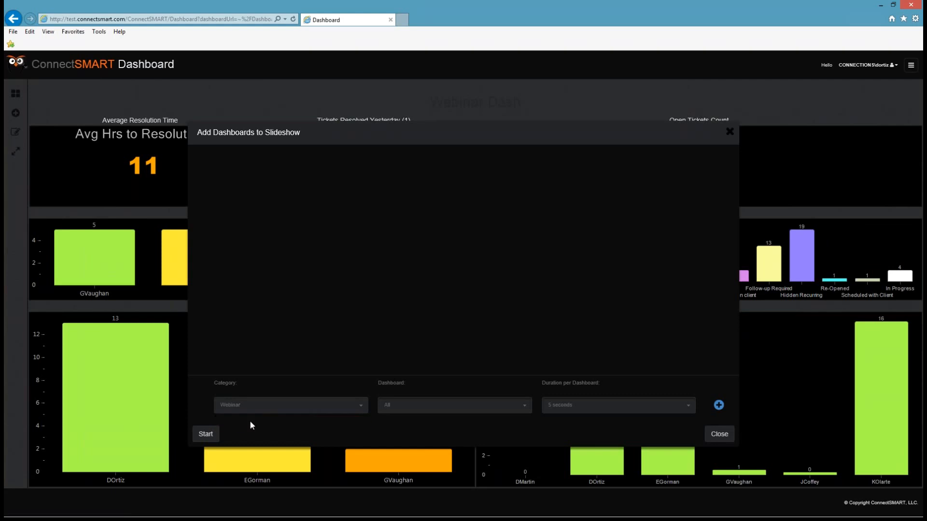
left_click(524, 411)
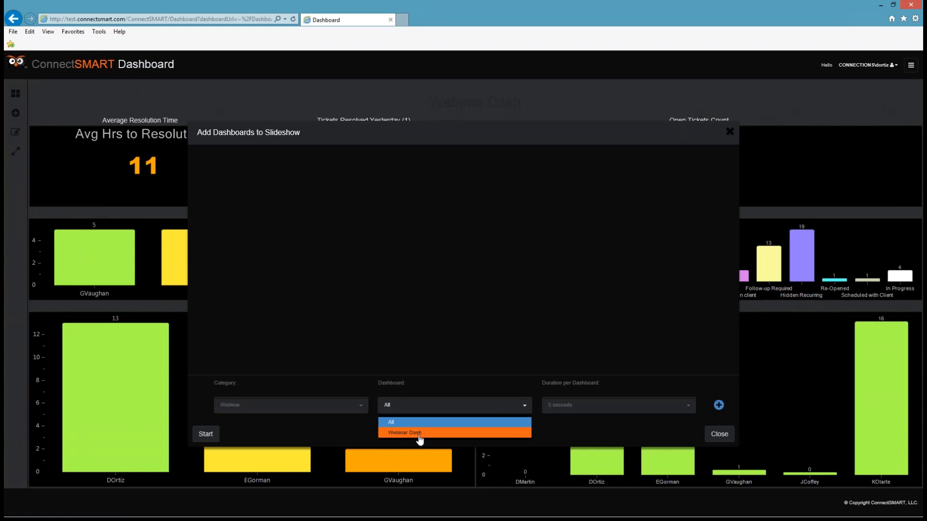
left_click(419, 435)
left_click(597, 408)
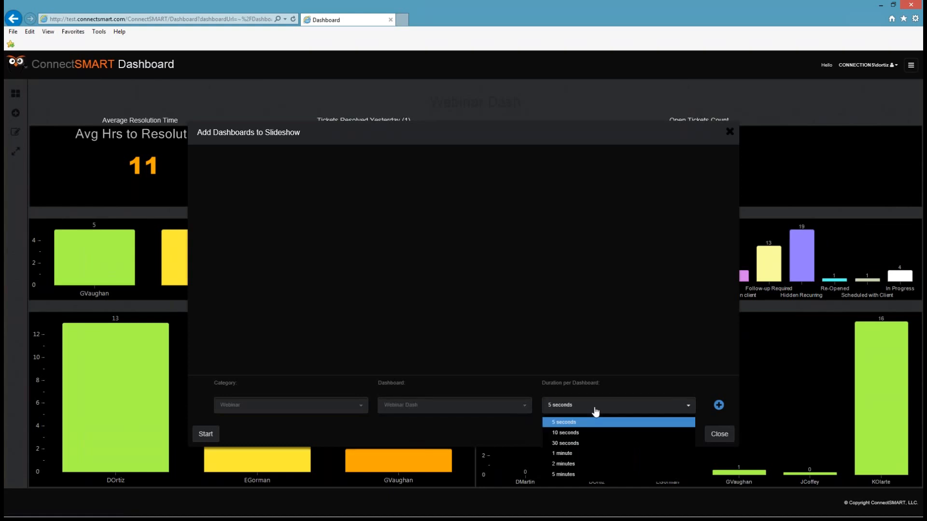
left_click(579, 443)
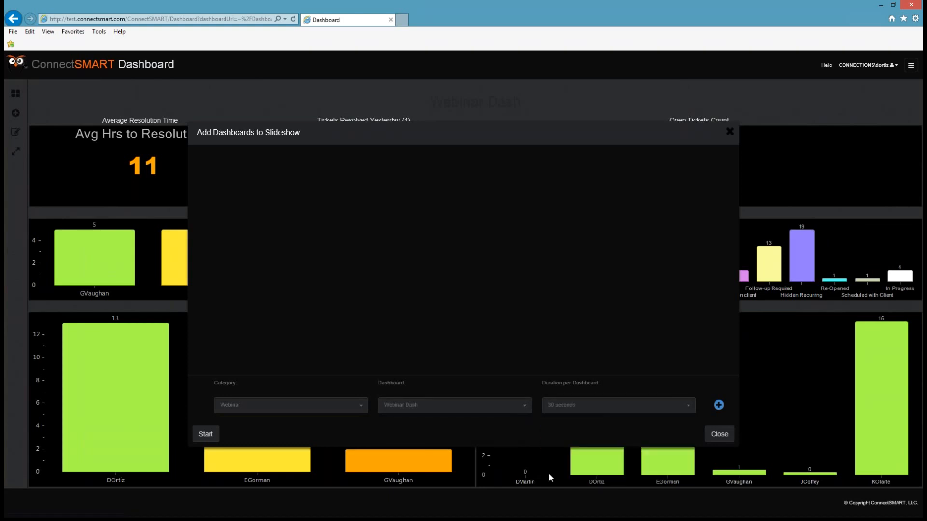
left_click(719, 406)
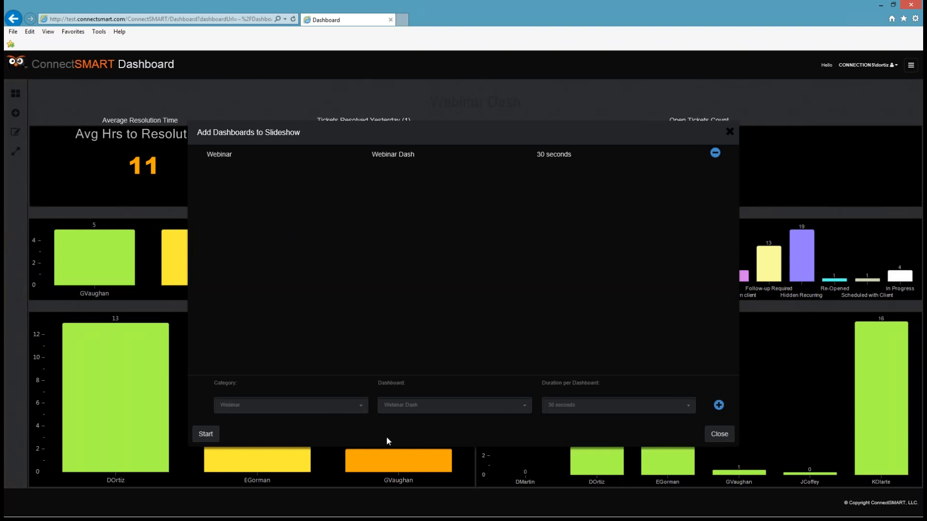
Remove Webinar Dash from the slideshow list, then start the full-screen display and exit it.
left_click(715, 154)
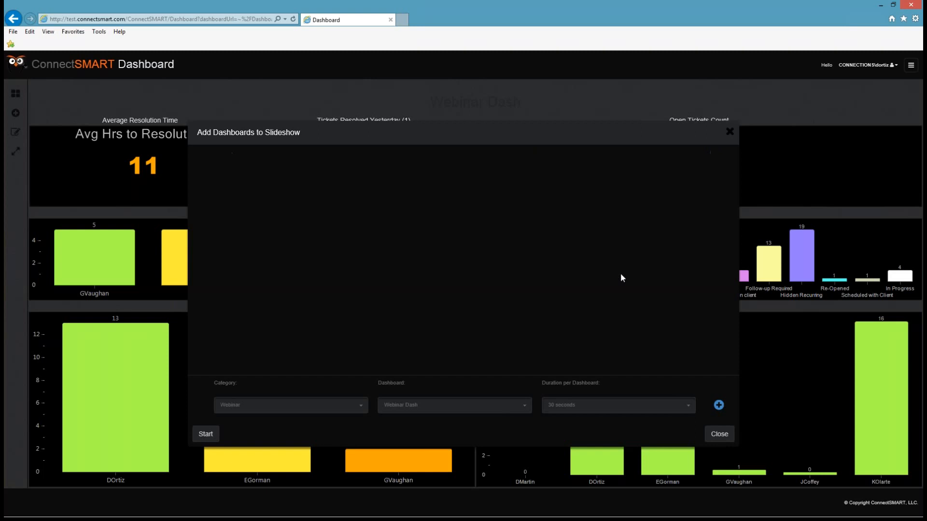
left_click(206, 434)
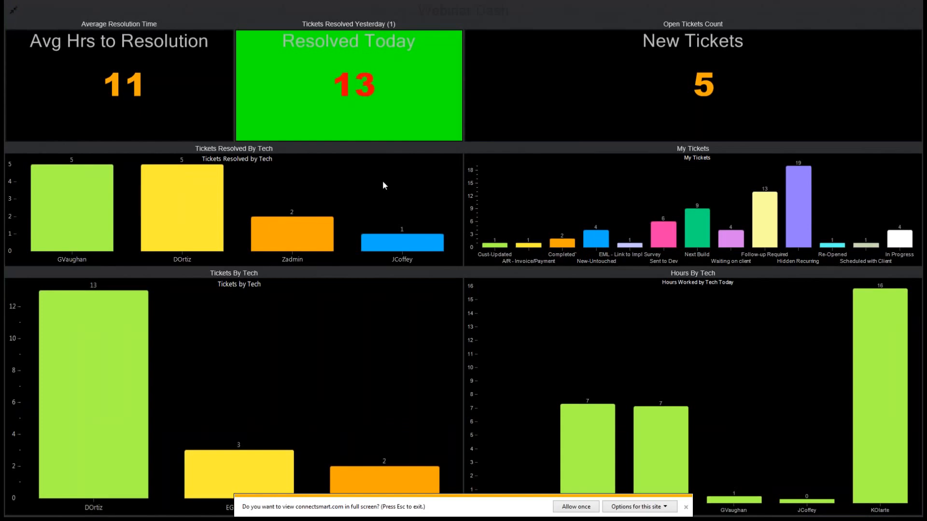
left_click(13, 10)
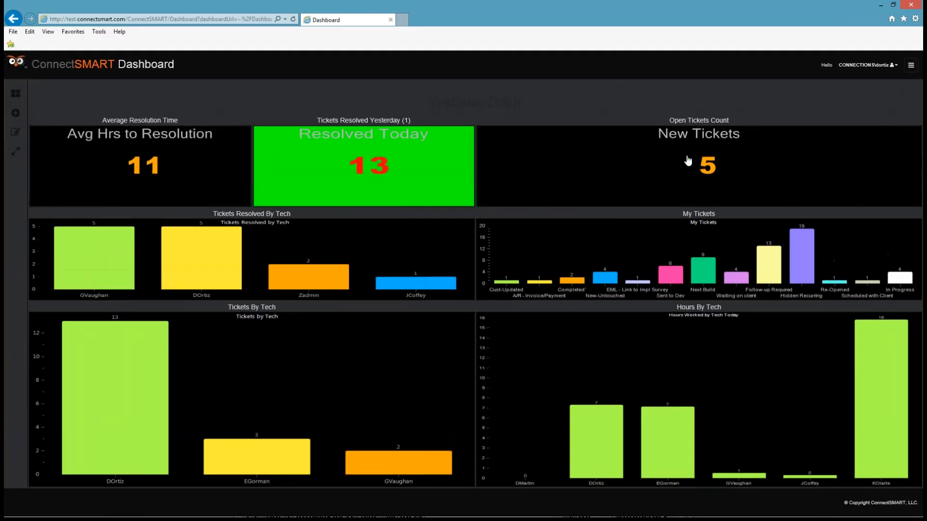
Try the Classic style on the dashboard and switch back to Modern UI.
left_click(892, 66)
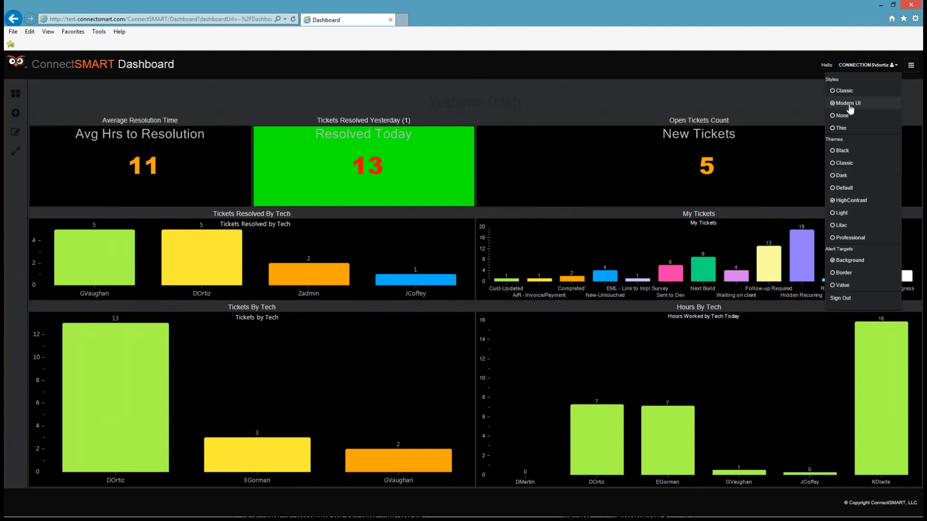
left_click(841, 91)
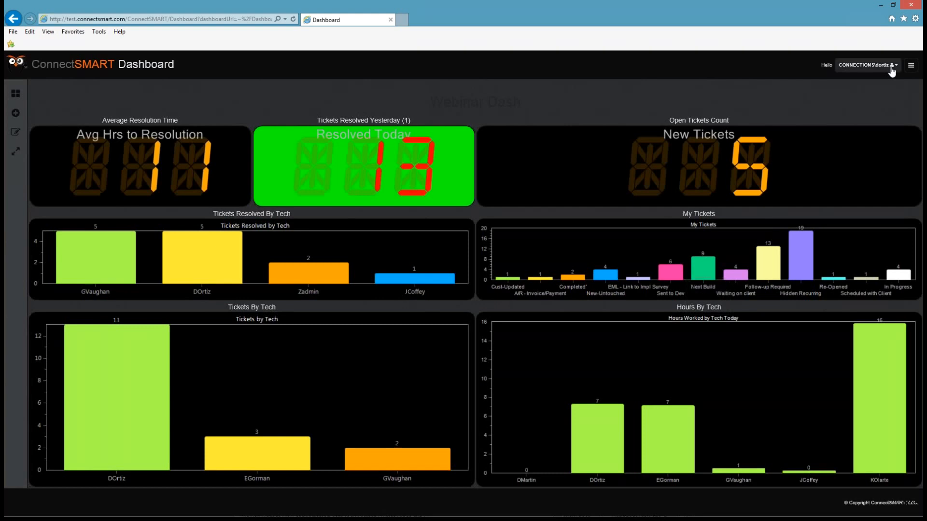
left_click(867, 64)
left_click(877, 103)
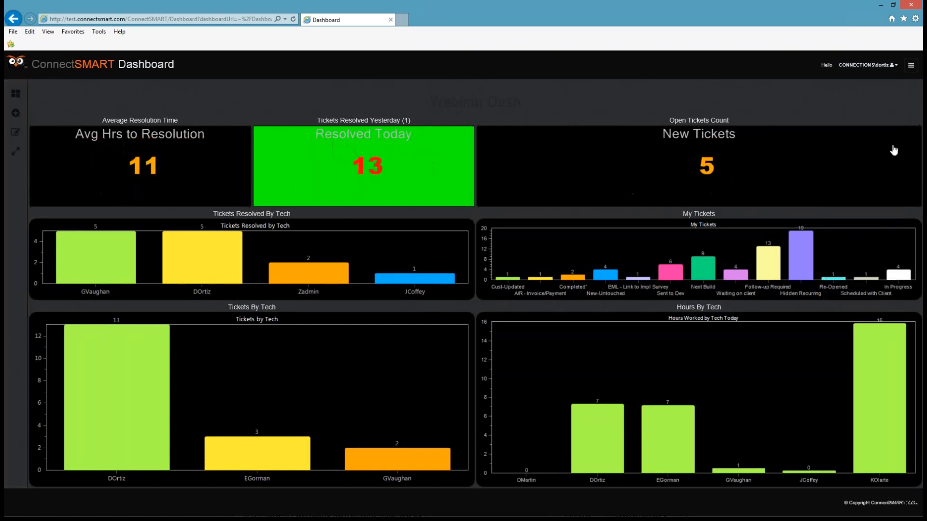
Set the dashboard's alert targets to Border and Value, with Background turned off.
left_click(894, 66)
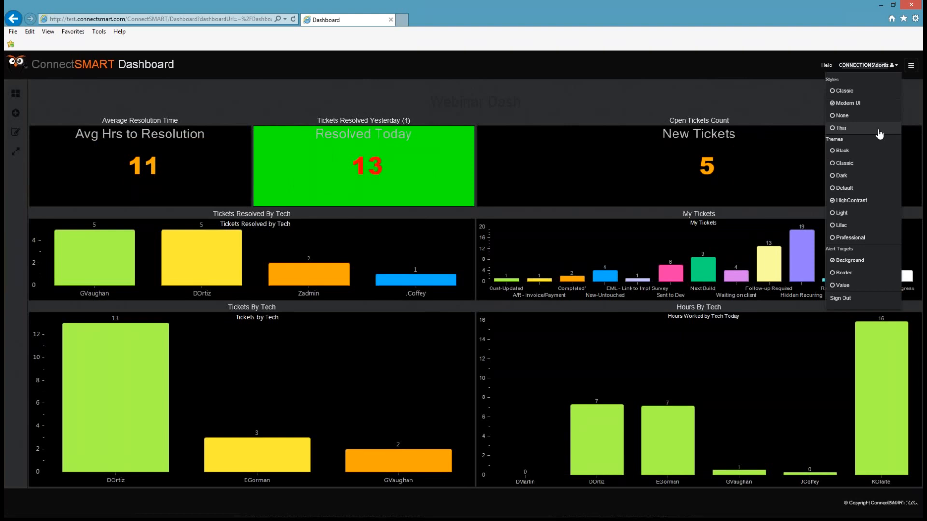
left_click(834, 273)
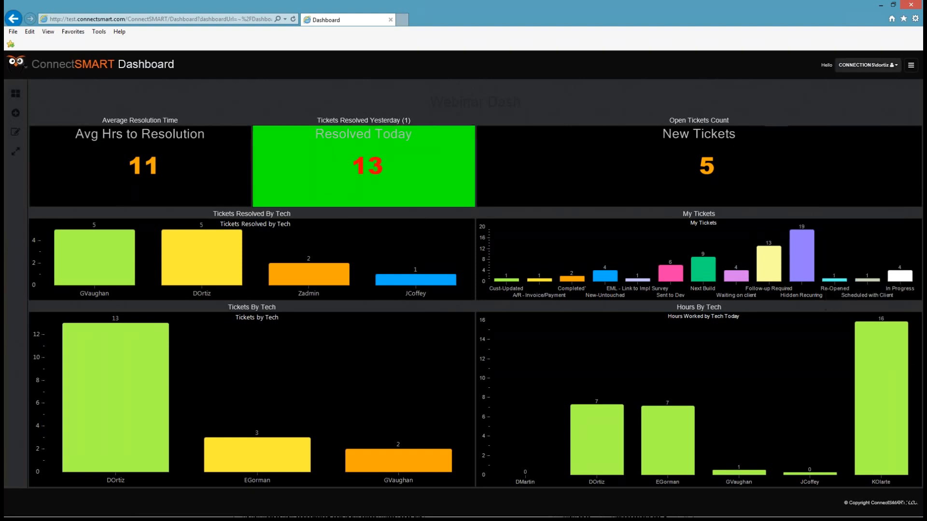
left_click(888, 67)
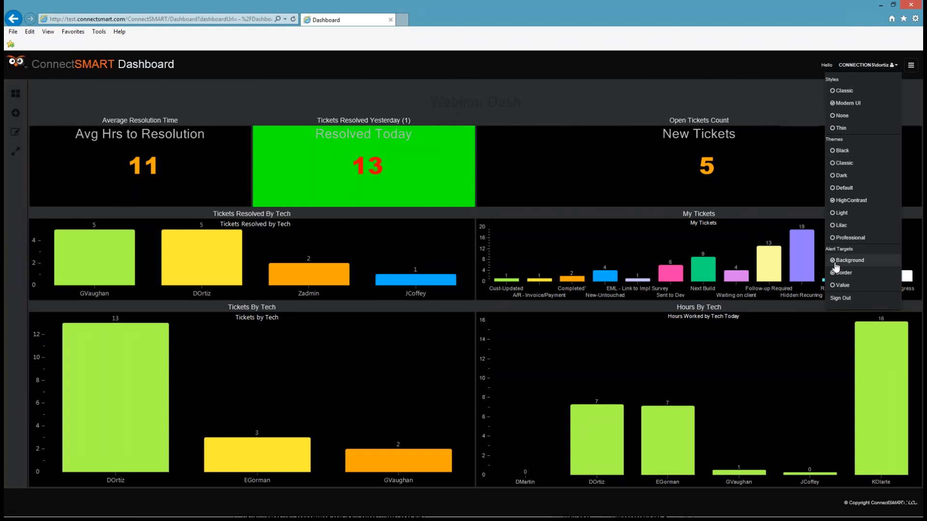
left_click(842, 285)
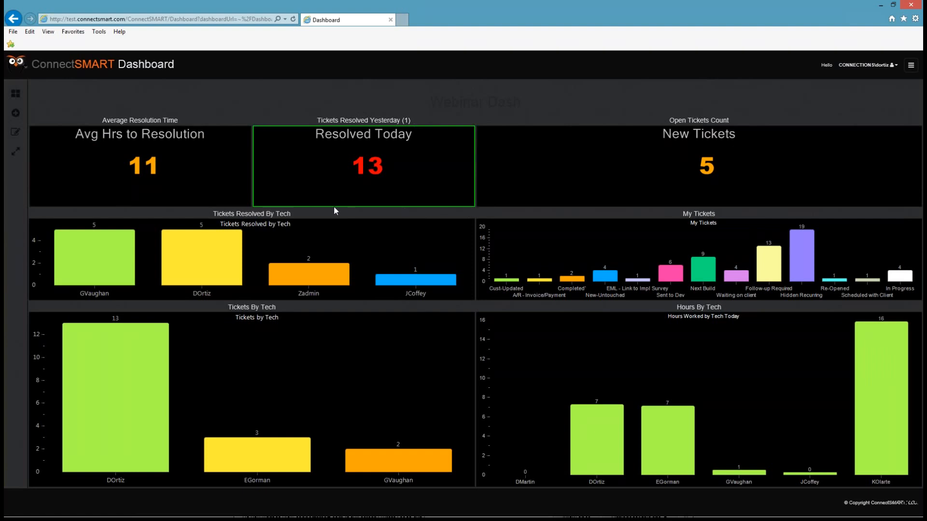
left_click(893, 64)
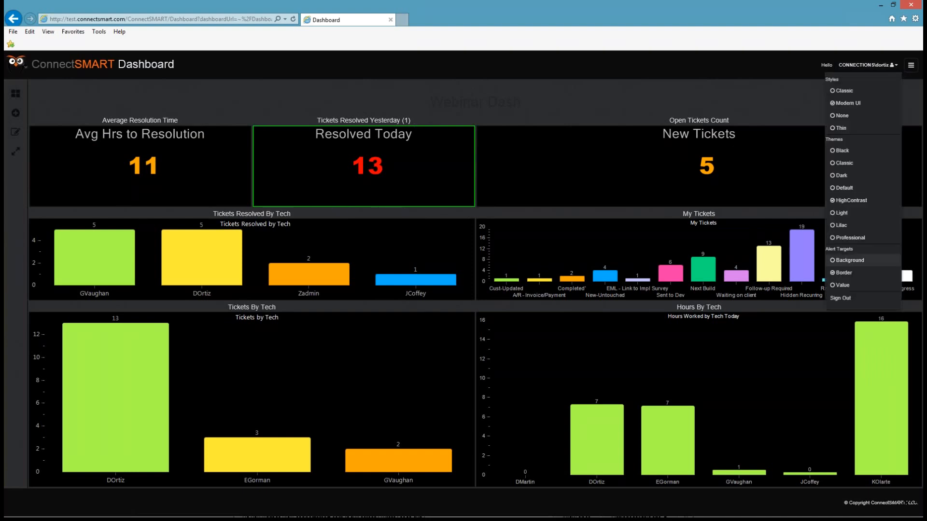
left_click(834, 286)
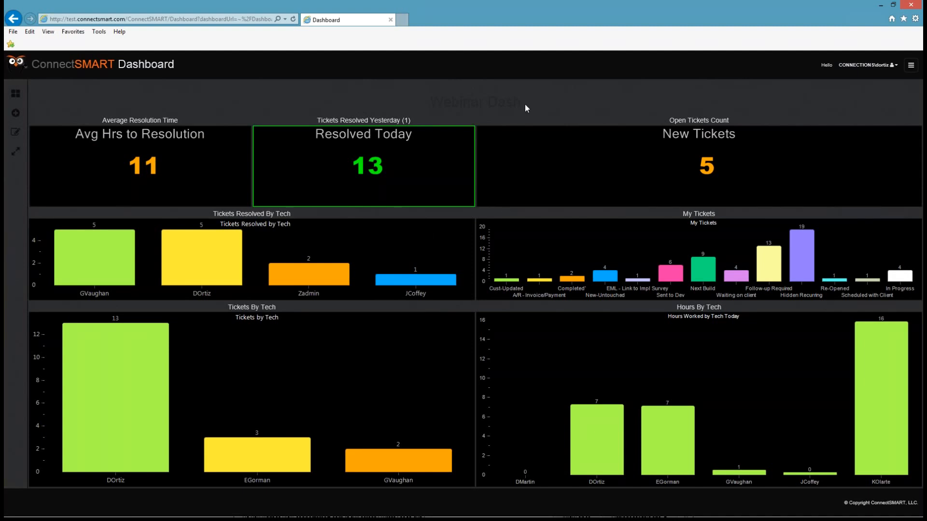
Highlight the Webinar Dash title above the gadgets to read it, then clear the selection.
left_click_drag(526, 103, 428, 103)
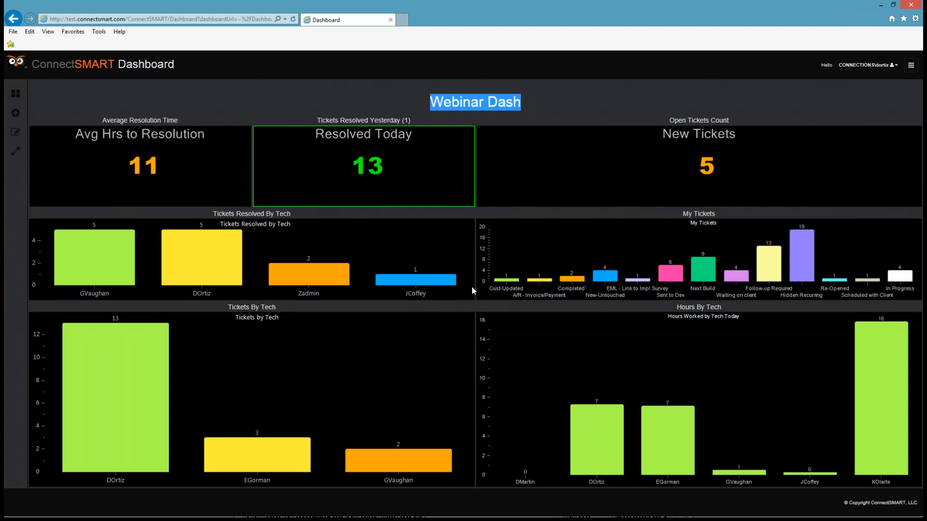
left_click(575, 111)
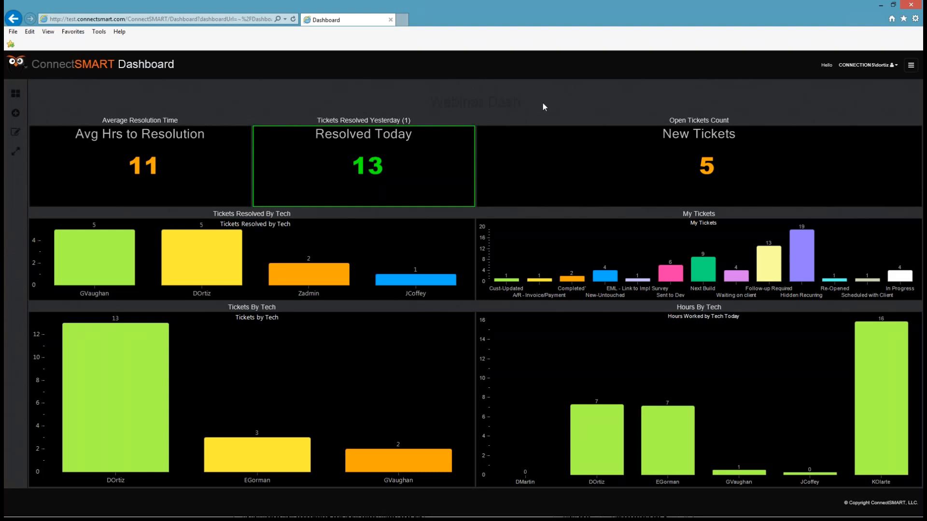
left_click_drag(431, 101, 561, 109)
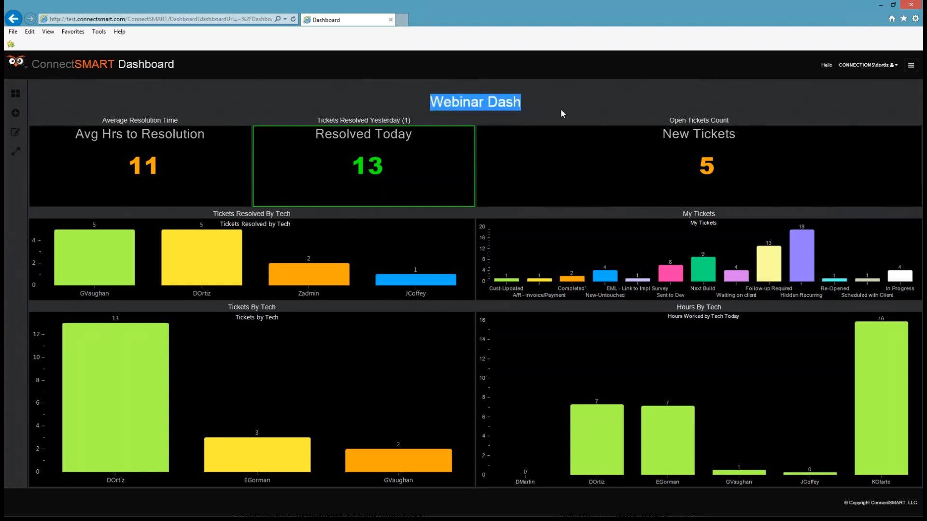
left_click(562, 105)
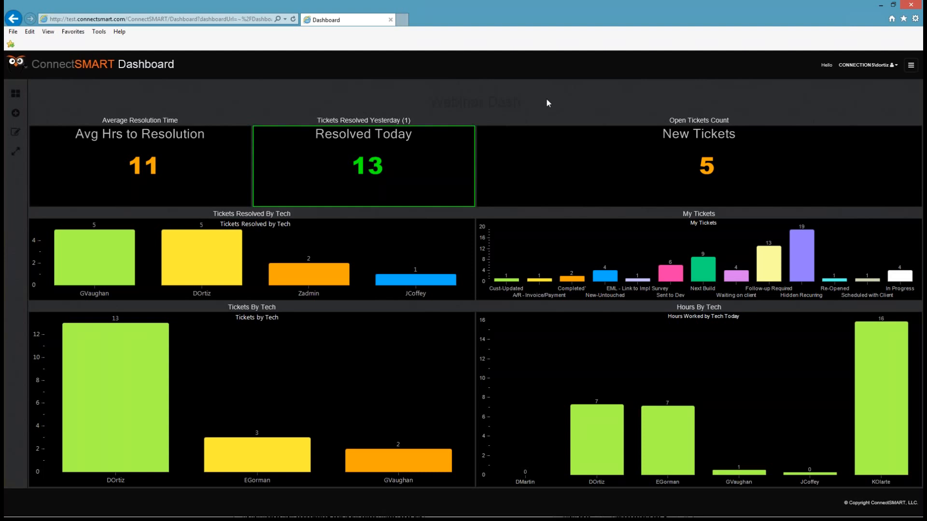